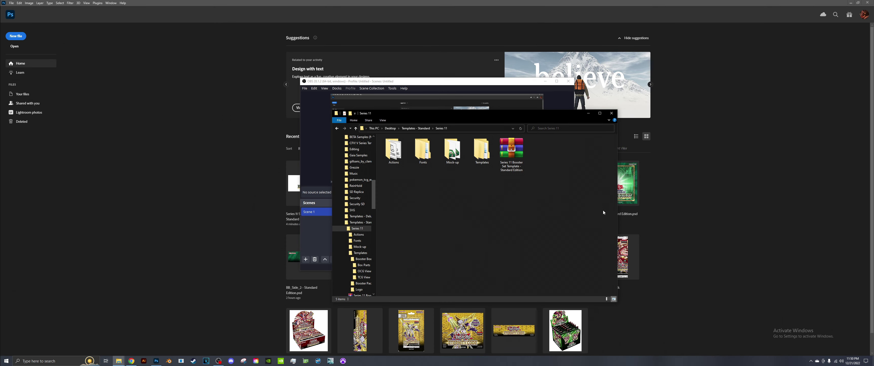
Step: Browse to the Series 11 Templates > Logo folder and open the Set Logo Builder PSB in Photoshop
{"action": "double_click", "coordinate": [423, 150]}
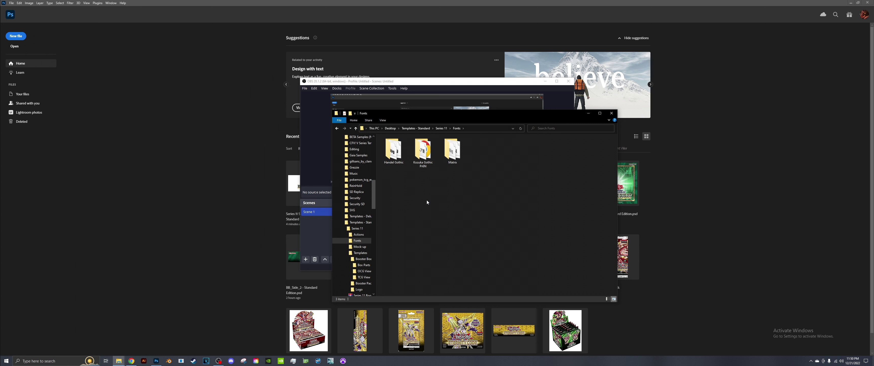
{"action": "left_click", "coordinate": [442, 128]}
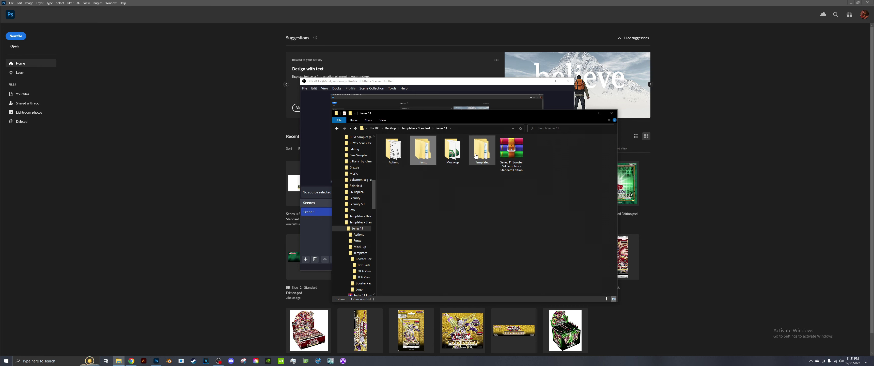
{"action": "double_click", "coordinate": [475, 153]}
{"action": "double_click", "coordinate": [453, 149]}
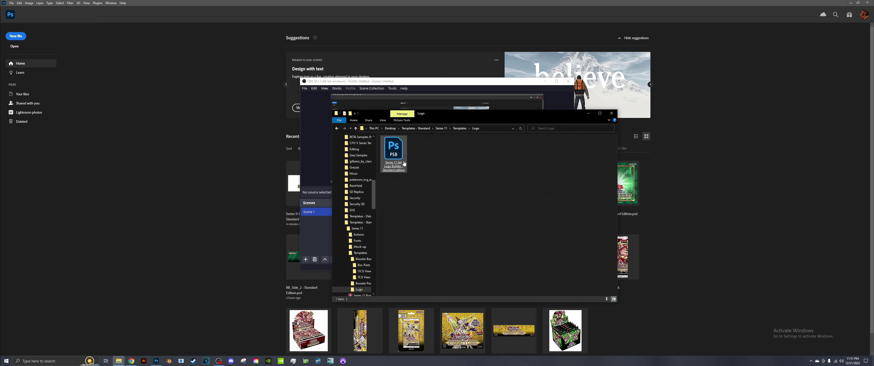
{"action": "double_click", "coordinate": [404, 163]}
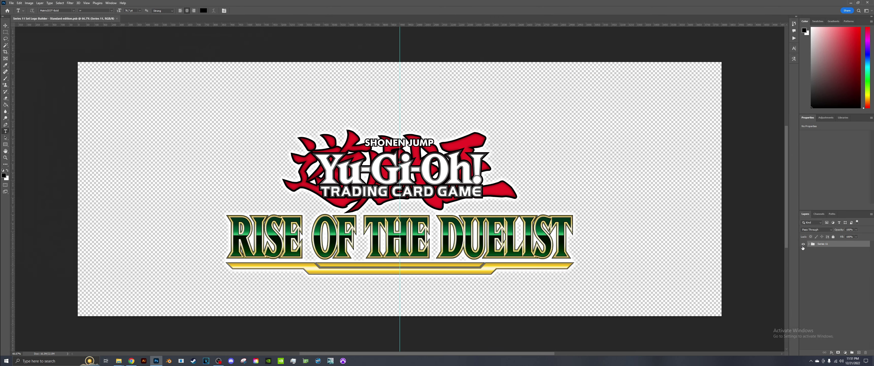
Step: Open the S11 CB smart object from the Series 11 > Core Booster layer group
{"action": "left_click", "coordinate": [809, 243]}
{"action": "left_click", "coordinate": [813, 251]}
{"action": "left_click", "coordinate": [829, 256]}
{"action": "double_click", "coordinate": [819, 257]}
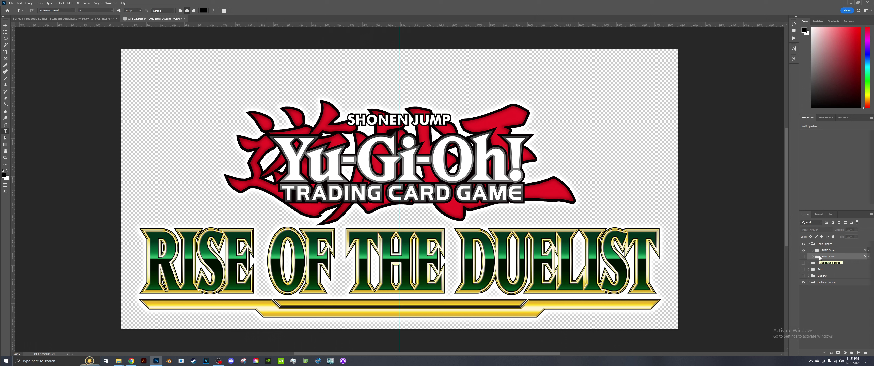
Step: Hide both ROTD Style logo groups, then show and expand the Designs, Text and Brandings groups
{"action": "left_click", "coordinate": [803, 250]}
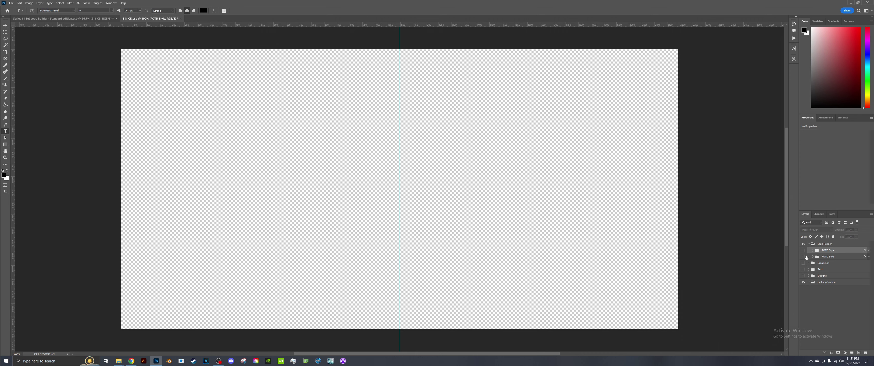
{"action": "left_click", "coordinate": [816, 259]}
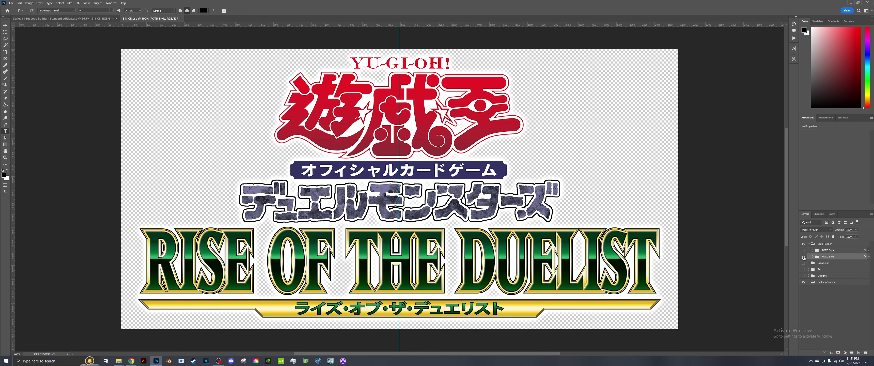
{"action": "left_click", "coordinate": [804, 257]}
{"action": "left_click", "coordinate": [803, 275]}
{"action": "left_click", "coordinate": [803, 269]}
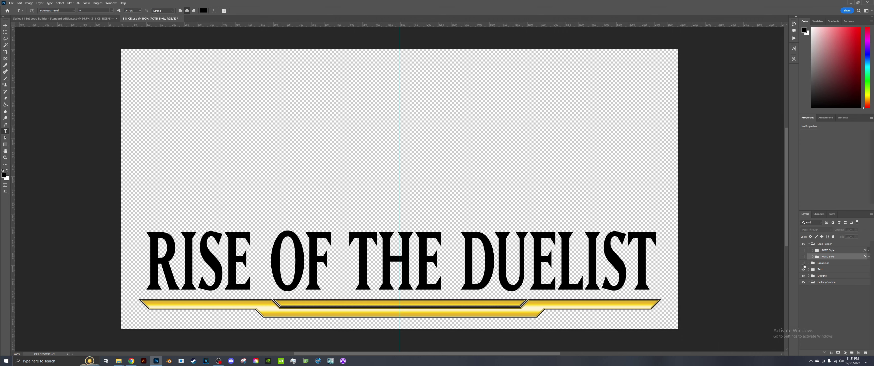
{"action": "left_click", "coordinate": [804, 263]}
{"action": "left_click", "coordinate": [809, 276]}
{"action": "left_click", "coordinate": [810, 269]}
{"action": "left_click", "coordinate": [810, 263]}
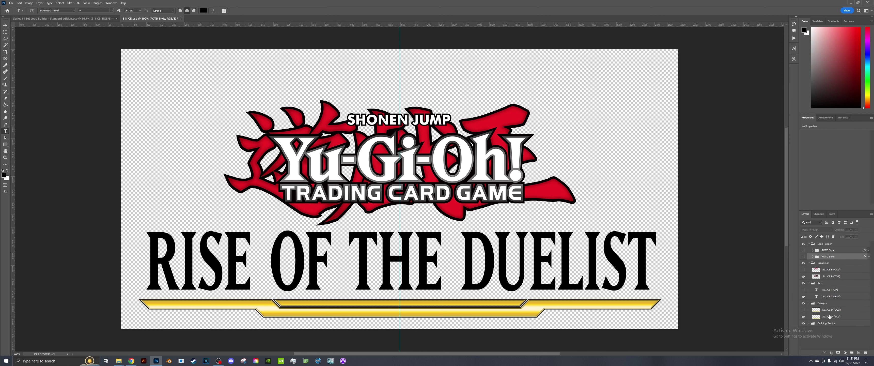
Step: Preview the OCG variant with its gold bar, Japanese subtitle and Japanese branding
{"action": "left_click", "coordinate": [803, 317]}
{"action": "left_click", "coordinate": [804, 310]}
{"action": "left_click", "coordinate": [804, 289]}
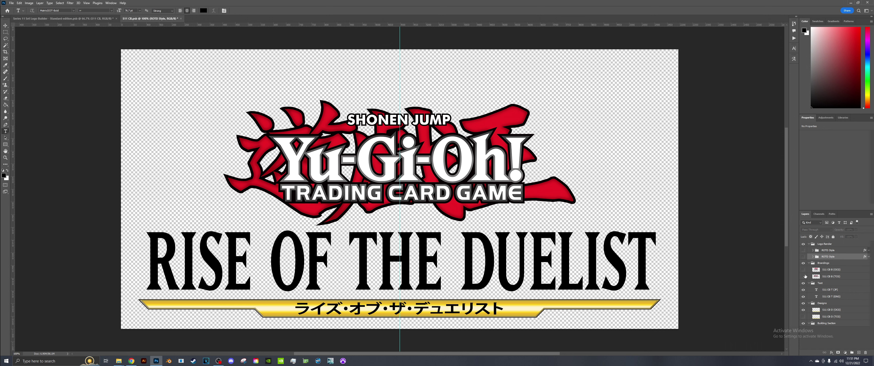
{"action": "left_click", "coordinate": [803, 276]}
{"action": "left_click", "coordinate": [803, 269]}
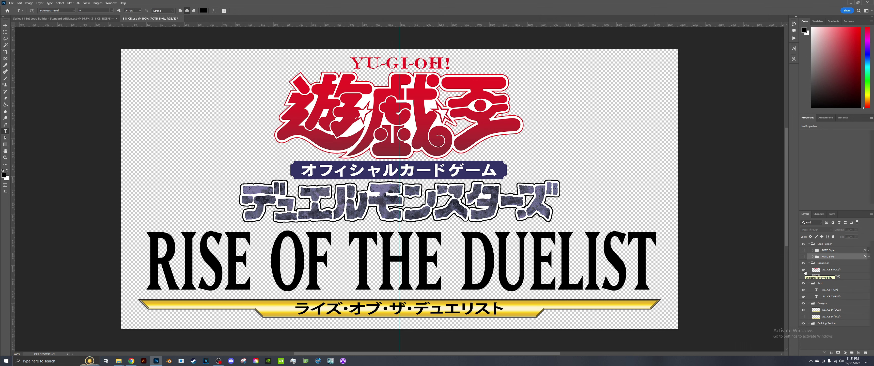
Step: Return to the TCG variant with TCG branding and gold bar, hiding the Japanese subtitle
{"action": "left_click", "coordinate": [803, 269]}
{"action": "left_click", "coordinate": [804, 276]}
{"action": "left_click", "coordinate": [804, 290]}
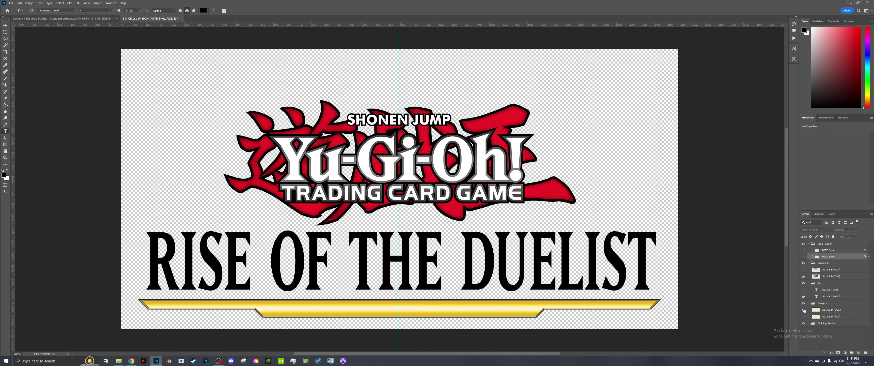
{"action": "left_click", "coordinate": [804, 309]}
{"action": "left_click", "coordinate": [804, 317]}
{"action": "left_click", "coordinate": [804, 317]}
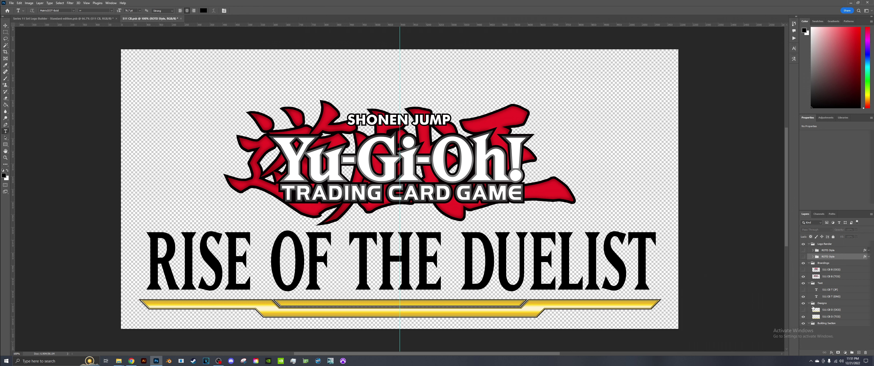
{"action": "left_click", "coordinate": [502, 252]}
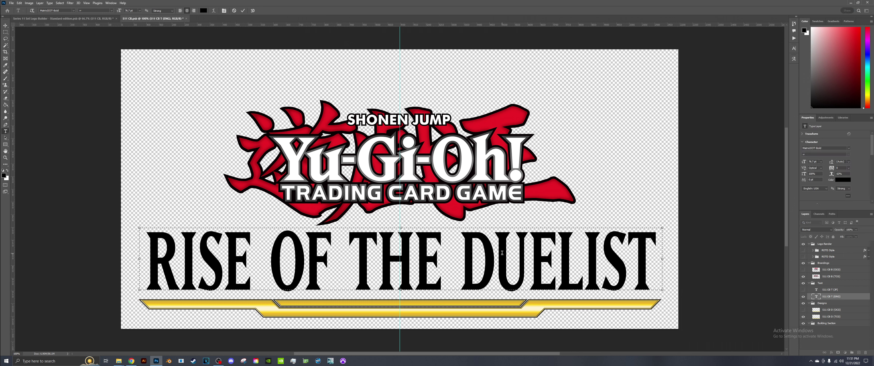
{"action": "key", "text": "ctrl+a"}
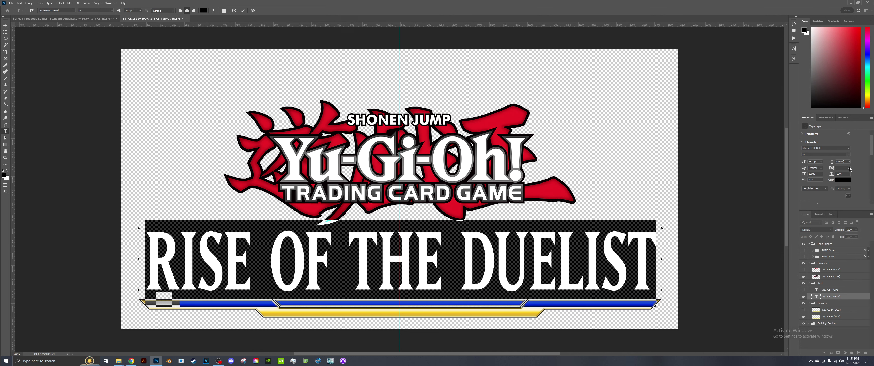
{"action": "key", "text": "Up"}
{"action": "key", "text": "Up"}
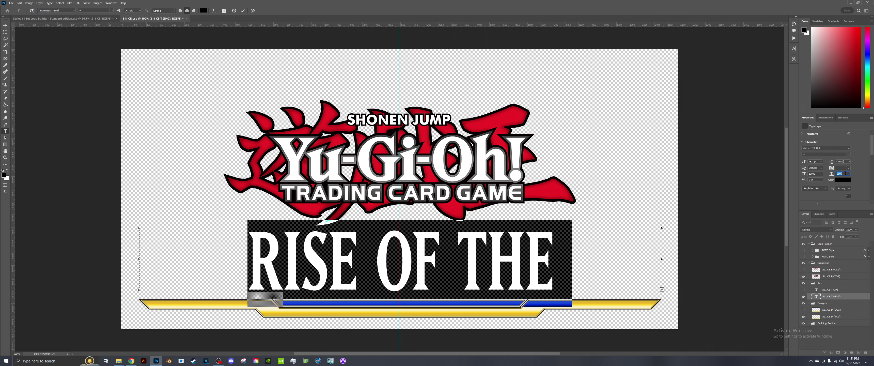
{"action": "key", "text": "Up"}
{"action": "key", "text": "Up"}
{"action": "key", "text": "Up"}
{"action": "key", "text": "Up"}
{"action": "key", "text": "Up"}
{"action": "key", "text": "Up"}
{"action": "key", "text": "Up"}
{"action": "key", "text": "Up"}
{"action": "key", "text": "Up"}
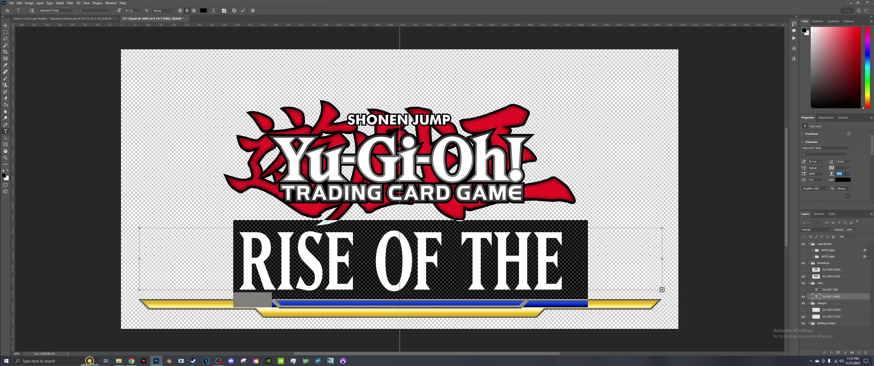
{"action": "key", "text": "Down"}
{"action": "key", "text": "Down"}
{"action": "key", "text": "Down"}
{"action": "key", "text": "Down"}
{"action": "key", "text": "Down"}
{"action": "key", "text": "Down"}
{"action": "key", "text": "Down"}
{"action": "key", "text": "Down"}
{"action": "key", "text": "Down"}
{"action": "key", "text": "Down"}
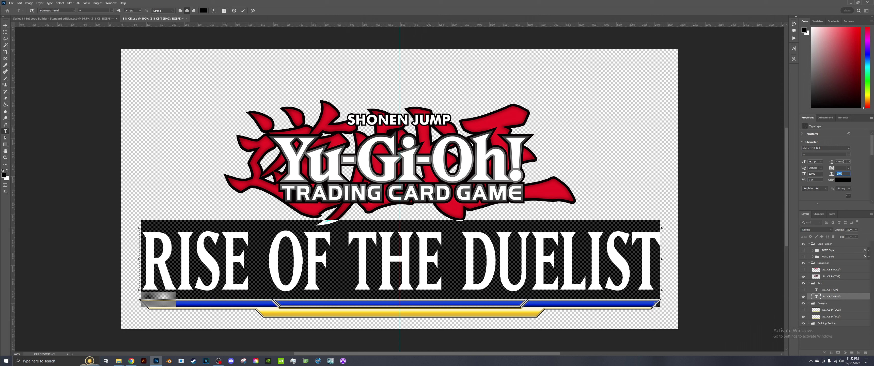
{"action": "key", "text": "Down"}
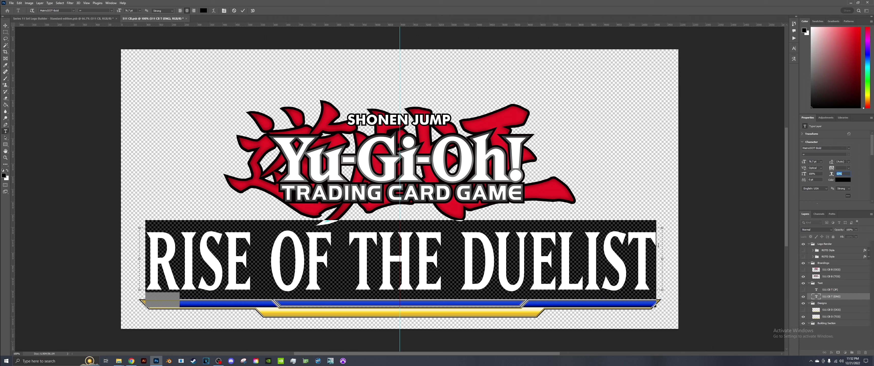
{"action": "left_click", "coordinate": [552, 264]}
{"action": "left_click_drag", "start_coordinate": [461, 262], "coordinate": [584, 262]}
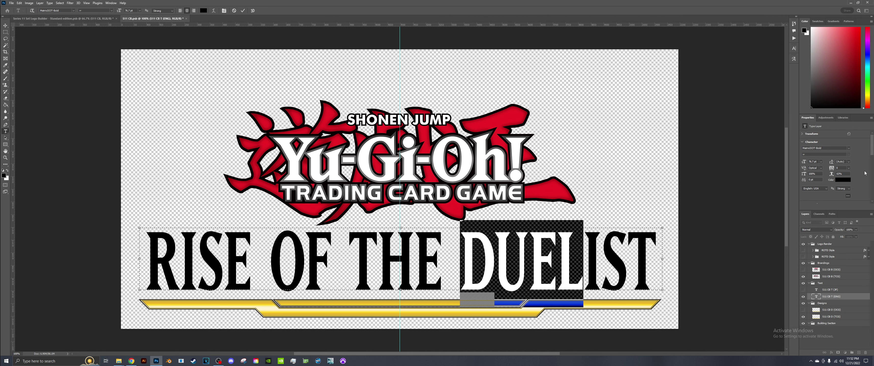
{"action": "left_click", "coordinate": [461, 254]}
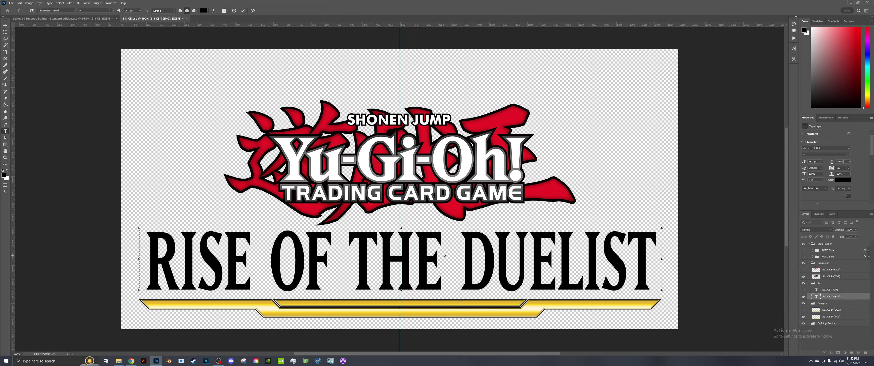
{"action": "double_click", "coordinate": [454, 254]}
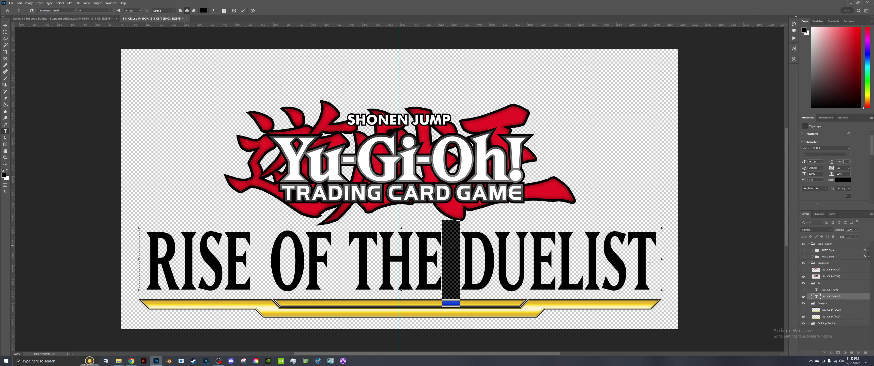
{"action": "left_click", "coordinate": [557, 262]}
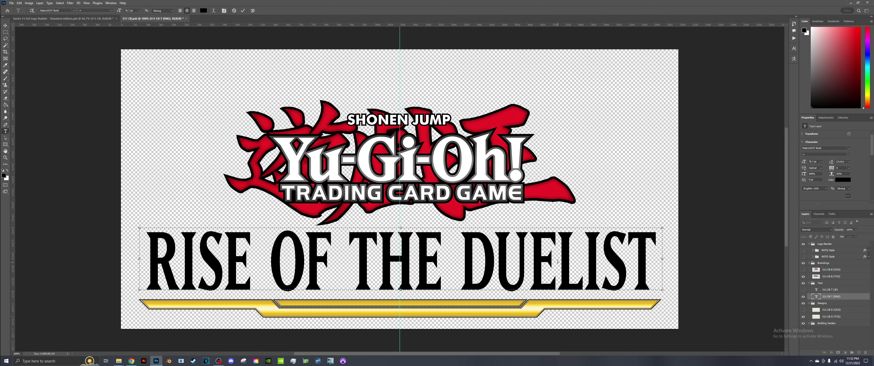
Step: Replace the title text with DIMENSION FORCE
{"action": "key", "text": "ctrl+a"}
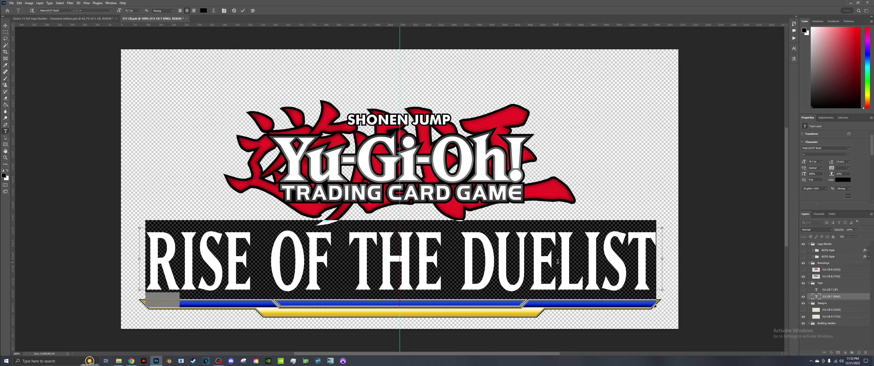
{"action": "type", "text": "DIMRN"}
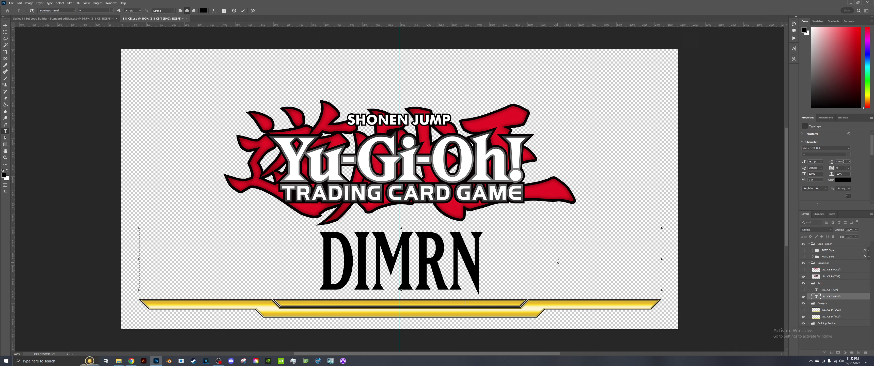
{"action": "key", "text": "BackSpace"}
{"action": "key", "text": "BackSpace"}
{"action": "type", "text": "ENSION F"}
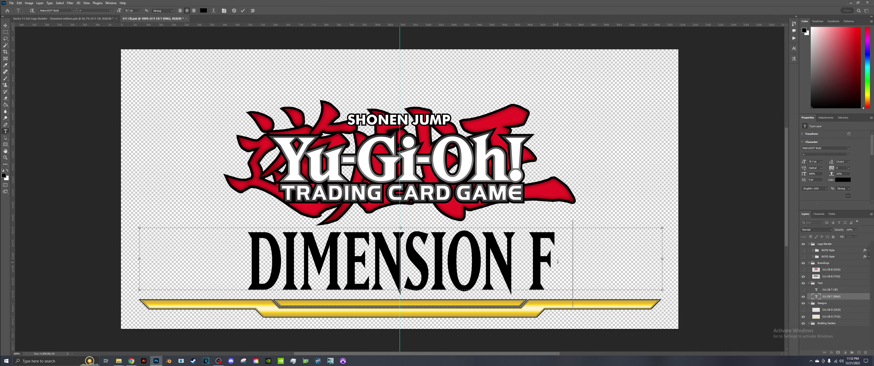
{"action": "type", "text": "ORCE"}
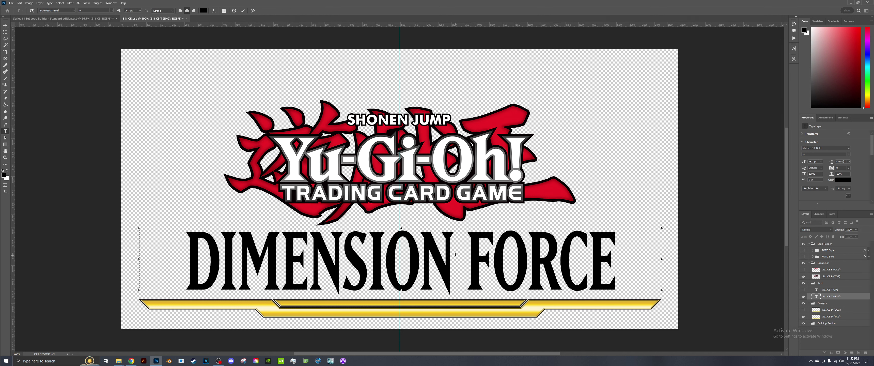
Step: Set tracking of the space between DIMENSION and FORCE to 10
{"action": "left_click_drag", "start_coordinate": [457, 254], "coordinate": [463, 254]}
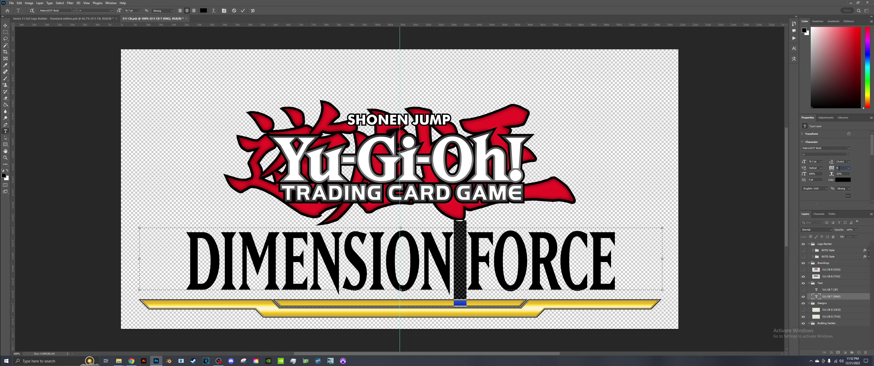
{"action": "type", "text": "100"}
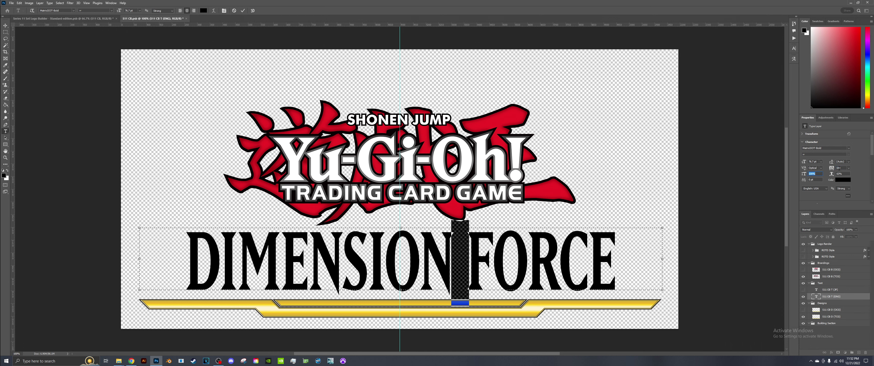
{"action": "key", "text": "Return"}
{"action": "left_click", "coordinate": [560, 257]}
Step: Raise the whole title's horizontal scale to 75%
{"action": "key", "text": "ctrl+a"}
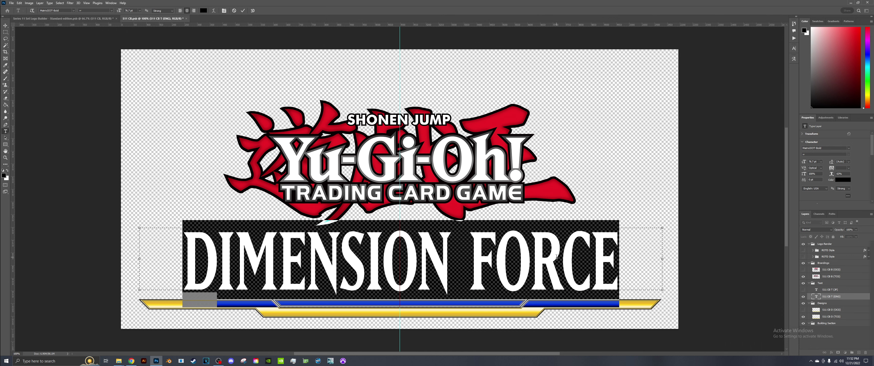
{"action": "left_click", "coordinate": [846, 176]}
{"action": "key", "text": "Up"}
{"action": "key", "text": "Up"}
{"action": "key", "text": "Up"}
{"action": "key", "text": "Up"}
{"action": "key", "text": "Up"}
{"action": "key", "text": "Up"}
{"action": "key", "text": "Up"}
{"action": "key", "text": "Up"}
{"action": "key", "text": "Up"}
{"action": "key", "text": "Up"}
{"action": "key", "text": "Up"}
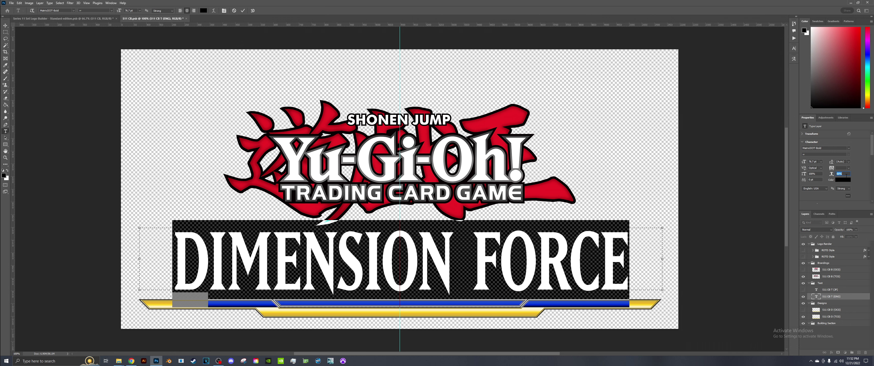
{"action": "key", "text": "Up"}
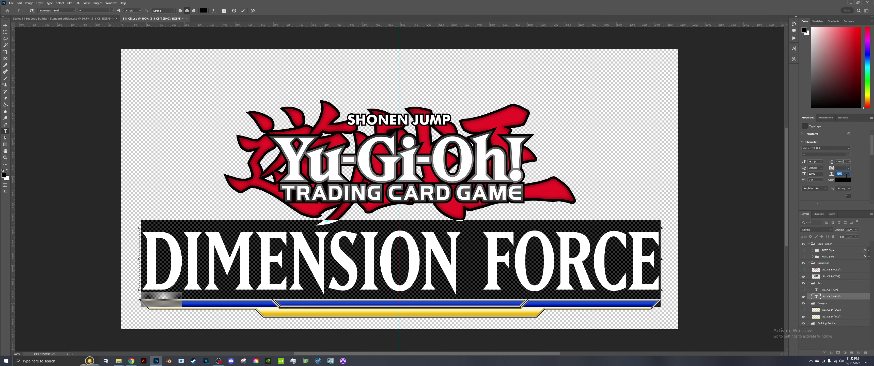
{"action": "left_click", "coordinate": [542, 263]}
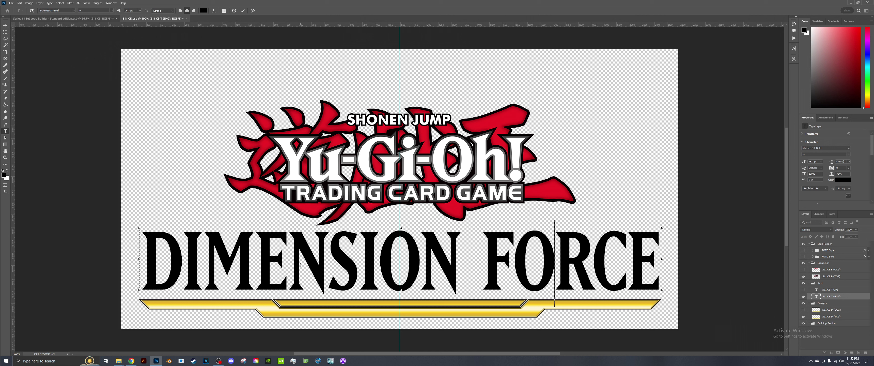
Step: Swap both N letters in DIMENSION for the alternate N glyph and commit the text
{"action": "left_click", "coordinate": [794, 59]}
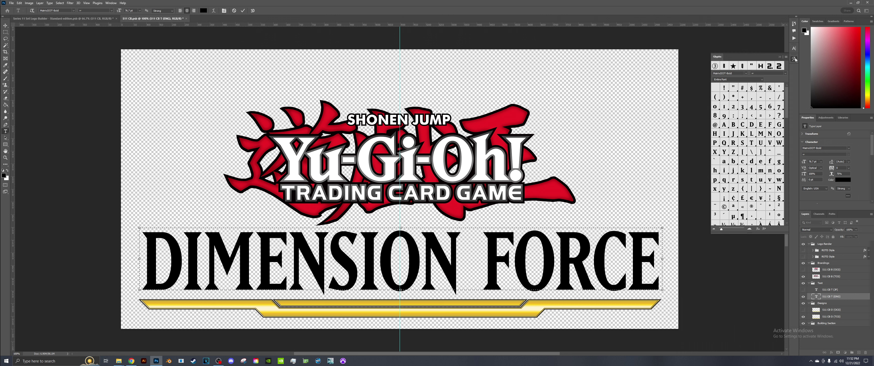
{"action": "left_click_drag", "start_coordinate": [308, 258], "coordinate": [314, 257]}
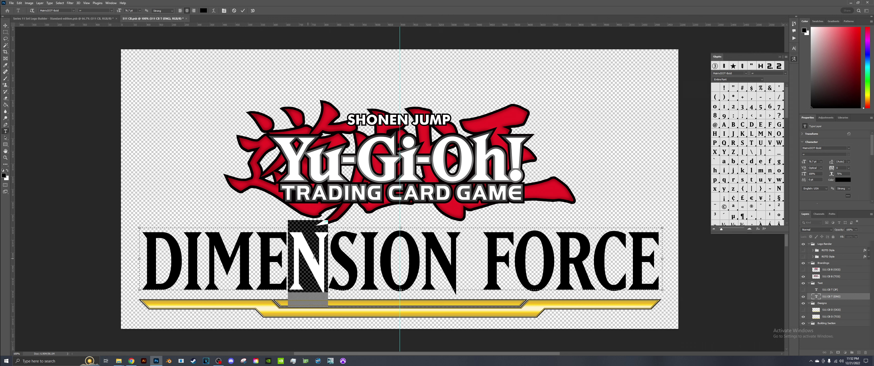
{"action": "double_click", "coordinate": [779, 188]}
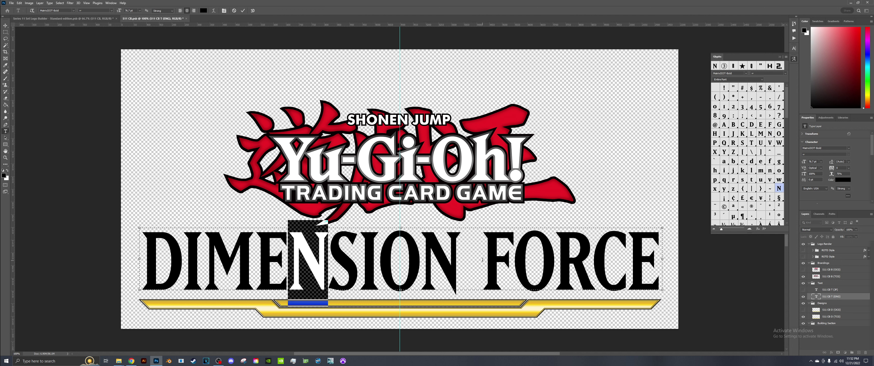
{"action": "left_click", "coordinate": [438, 260]}
{"action": "key", "text": "shift+Right"}
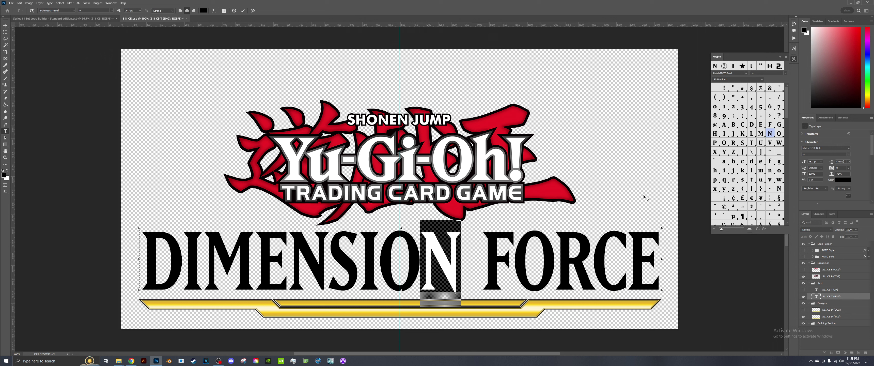
{"action": "double_click", "coordinate": [780, 188]}
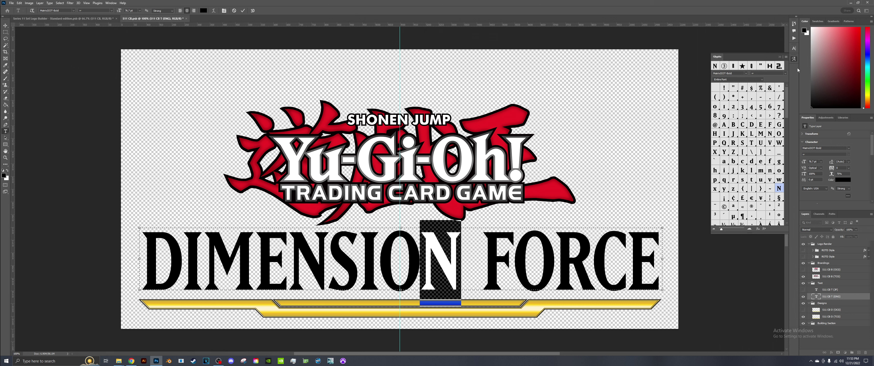
{"action": "left_click", "coordinate": [794, 58]}
{"action": "left_click", "coordinate": [243, 10]}
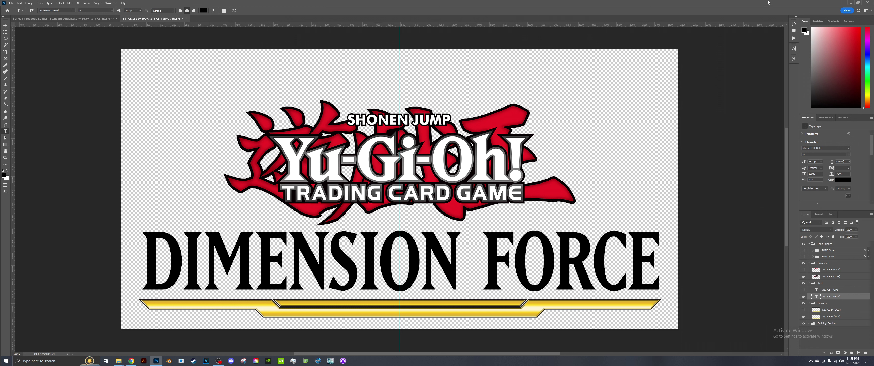
Step: Load the Series 11 Core Booster Logo Builder ATN from Desktop > Templates - Standard > Series 11 > Actions
{"action": "left_click", "coordinate": [795, 38]}
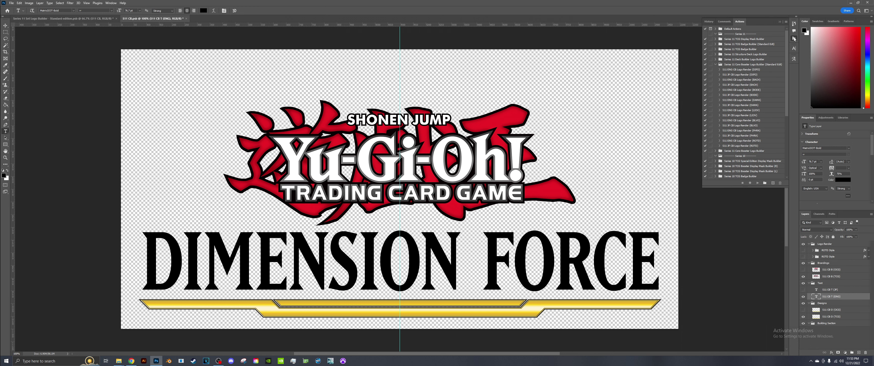
{"action": "left_click", "coordinate": [786, 22]}
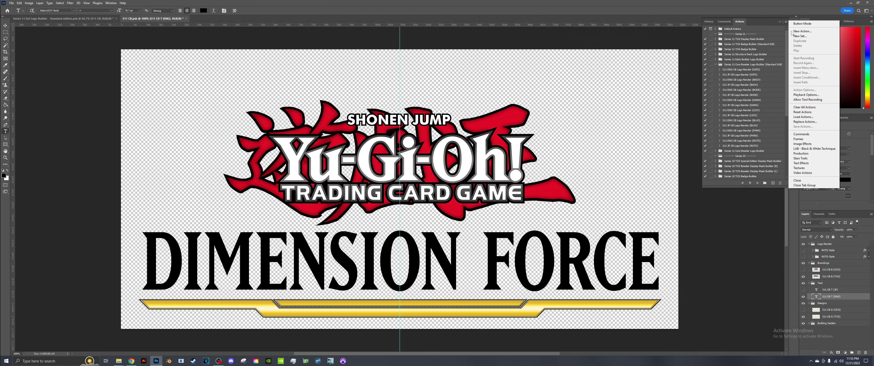
{"action": "left_click", "coordinate": [803, 117]}
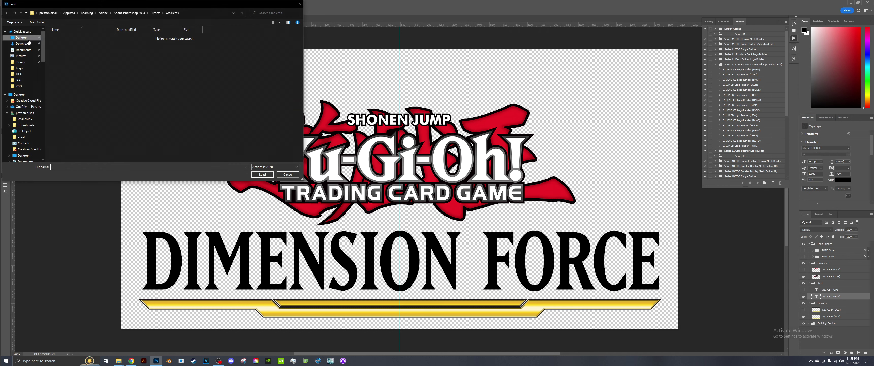
{"action": "left_click", "coordinate": [21, 37]}
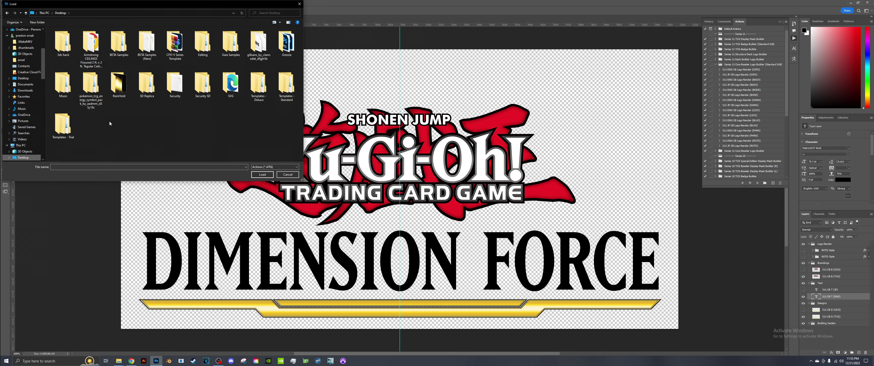
{"action": "double_click", "coordinate": [288, 98]}
{"action": "double_click", "coordinate": [63, 45]}
{"action": "double_click", "coordinate": [63, 43]}
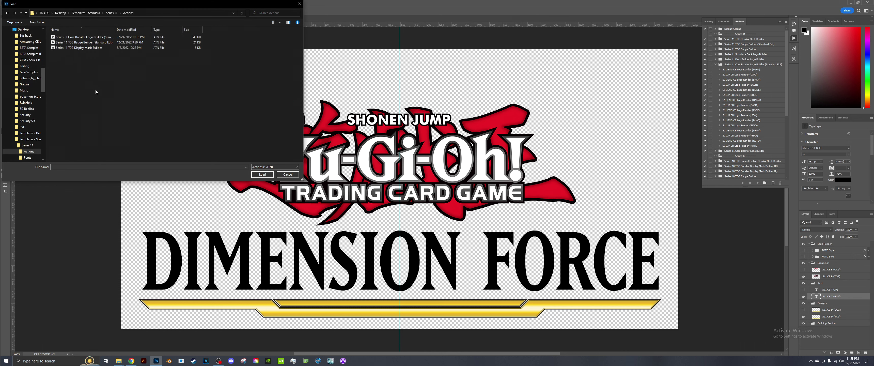
{"action": "left_click", "coordinate": [87, 37]}
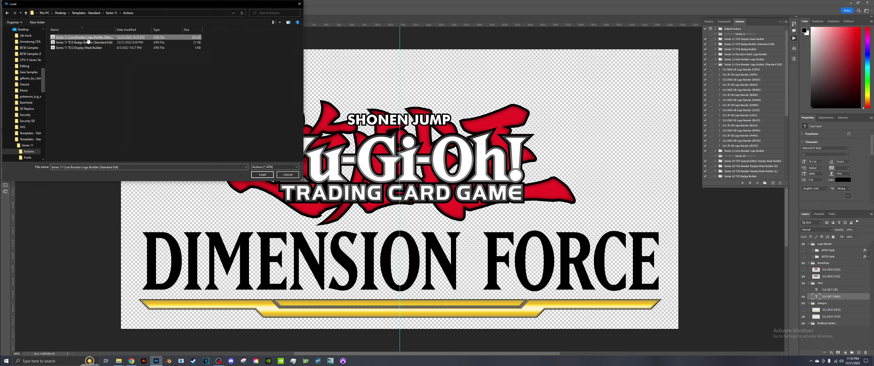
{"action": "double_click", "coordinate": [88, 38]}
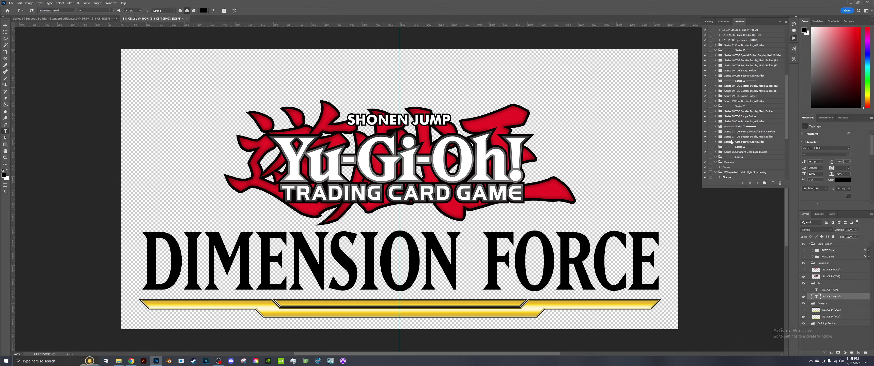
Step: Expand the Series 11 action set and select the DIFO logo render action
{"action": "scroll", "coordinate": [732, 142], "scroll_direction": "down", "scroll_amount": 5}
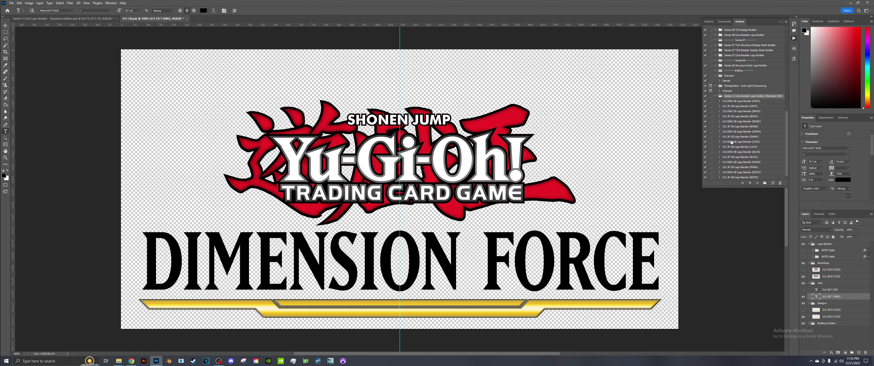
{"action": "left_click", "coordinate": [717, 97]}
{"action": "left_click", "coordinate": [716, 178]}
{"action": "scroll", "coordinate": [754, 143], "scroll_direction": "down", "scroll_amount": 5}
{"action": "left_click", "coordinate": [742, 102]}
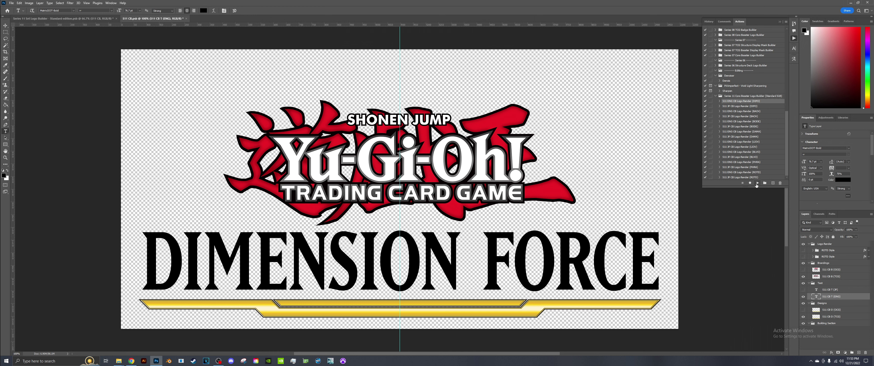
Step: Play the S11 ENG CB Logo Render (DIFO) action and zoom in on the styled letters
{"action": "left_click", "coordinate": [758, 183]}
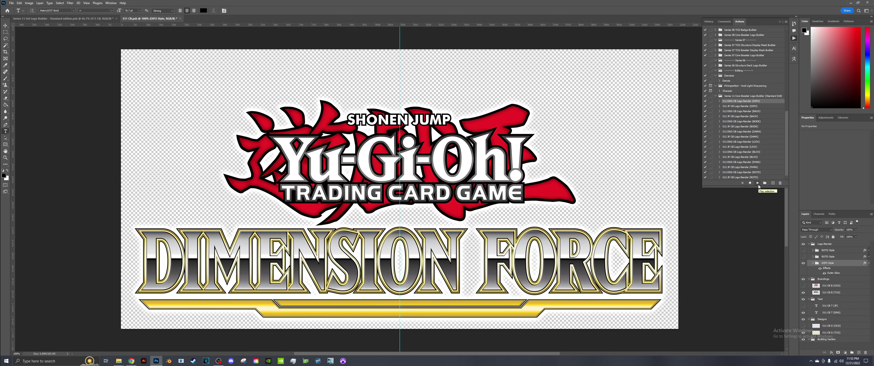
{"action": "left_click", "coordinate": [6, 157]}
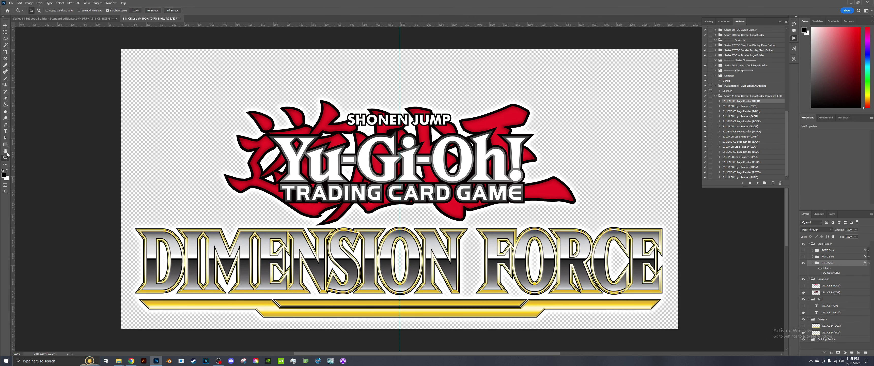
{"action": "left_click_drag", "start_coordinate": [118, 305], "coordinate": [132, 332]}
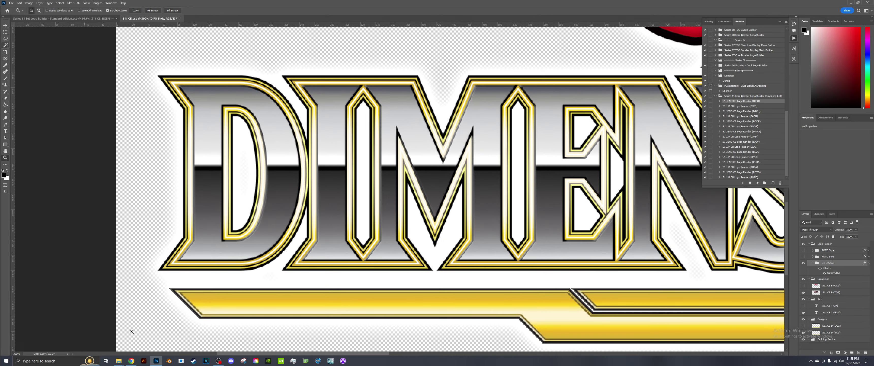
{"action": "left_click_drag", "start_coordinate": [236, 356], "coordinate": [493, 354]}
{"action": "right_click", "coordinate": [475, 212]}
Step: Fit the logo on screen and delete the DIFO Style group
{"action": "left_click", "coordinate": [479, 215]}
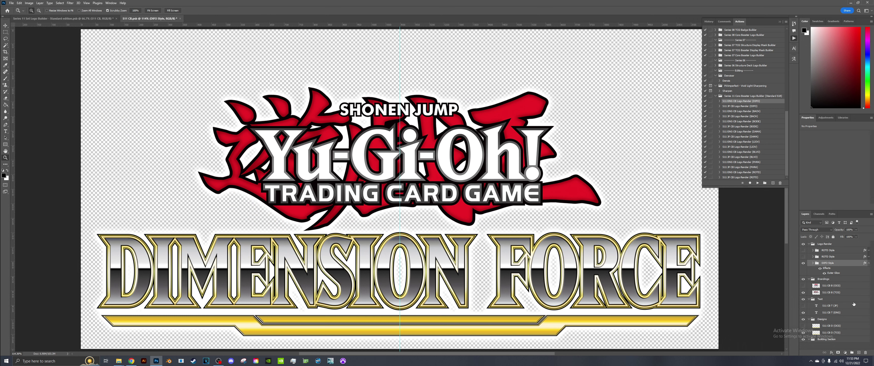
{"action": "right_click", "coordinate": [832, 264]}
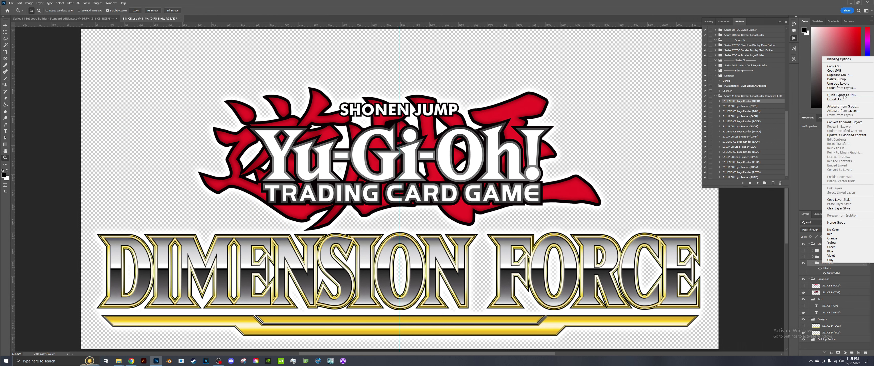
{"action": "left_click", "coordinate": [837, 79]}
{"action": "key", "text": "Return"}
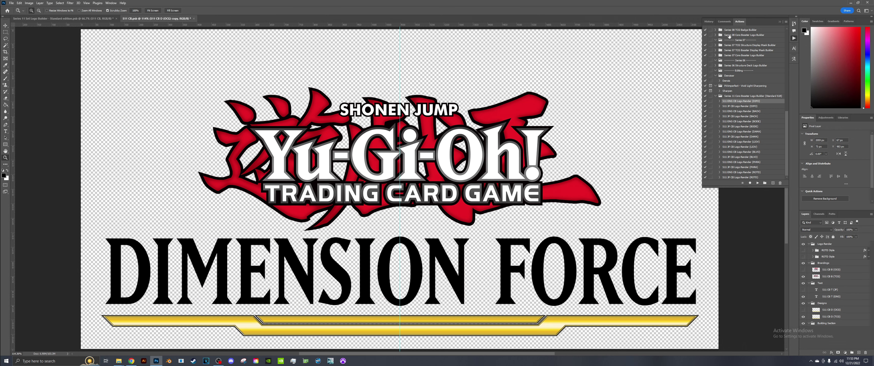
Step: Lower the DIMENSION FORCE text to 74% horizontal scale, commit, and replay the DIFO action
{"action": "left_click", "coordinate": [5, 131]}
{"action": "left_click", "coordinate": [296, 278]}
{"action": "key", "text": "ctrl+a"}
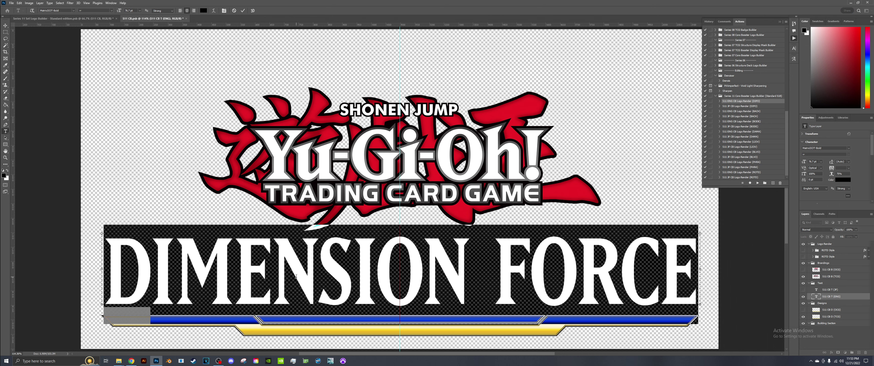
{"action": "key", "text": "Down"}
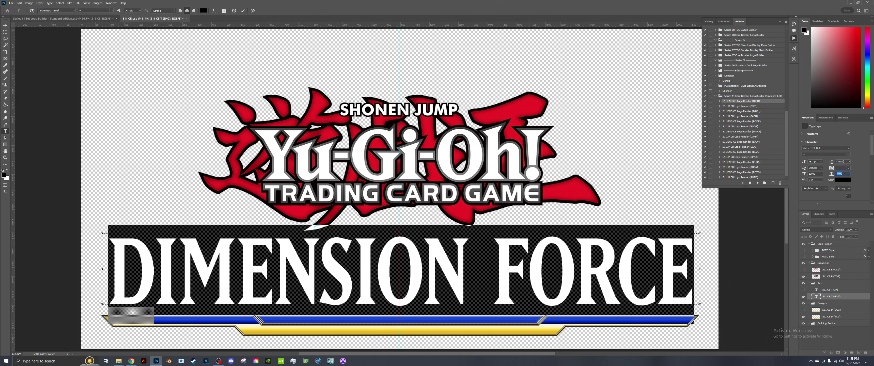
{"action": "left_click", "coordinate": [243, 11]}
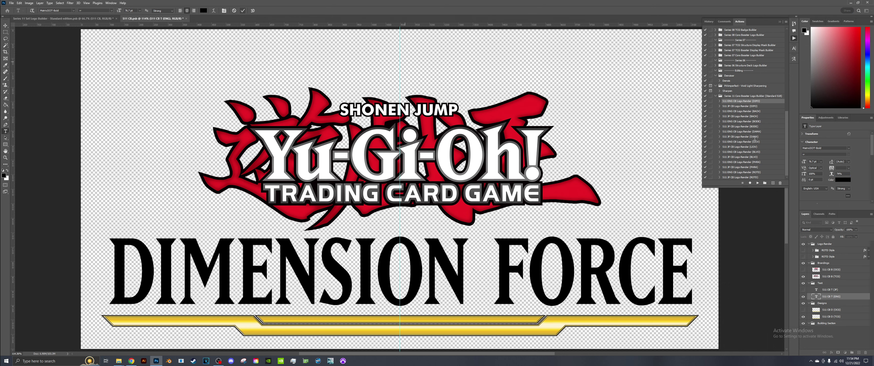
{"action": "left_click", "coordinate": [758, 183]}
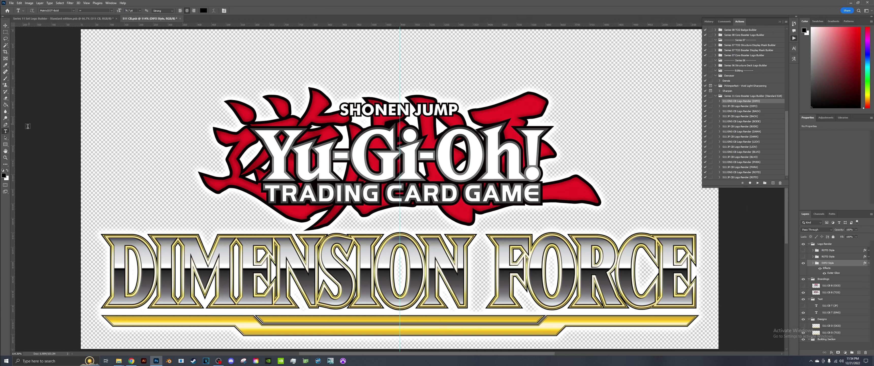
Step: Nudge the Text Name layer inside the DIFO Style group slightly right with the Move tool
{"action": "left_click", "coordinate": [5, 157]}
{"action": "left_click", "coordinate": [92, 315]}
{"action": "left_click", "coordinate": [93, 316]}
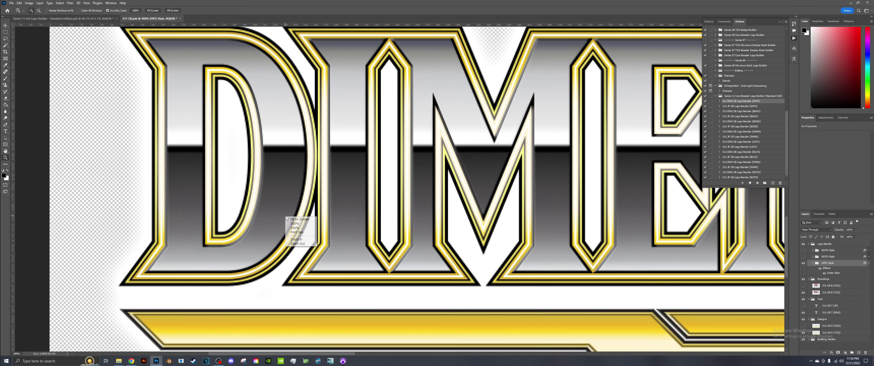
{"action": "key", "text": "ctrl+0"}
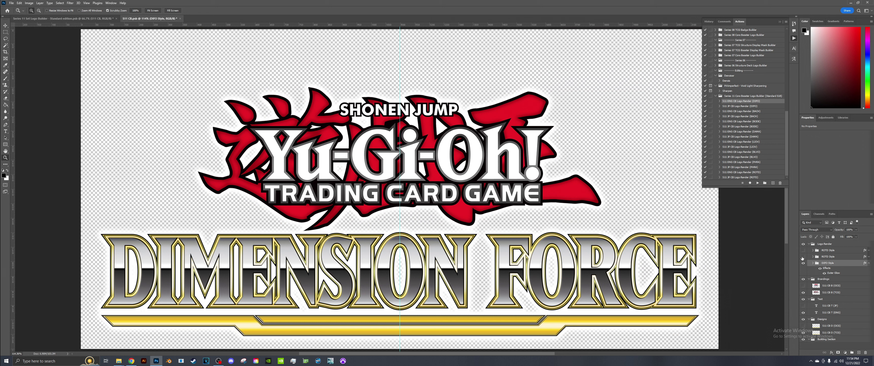
{"action": "left_click", "coordinate": [813, 263]}
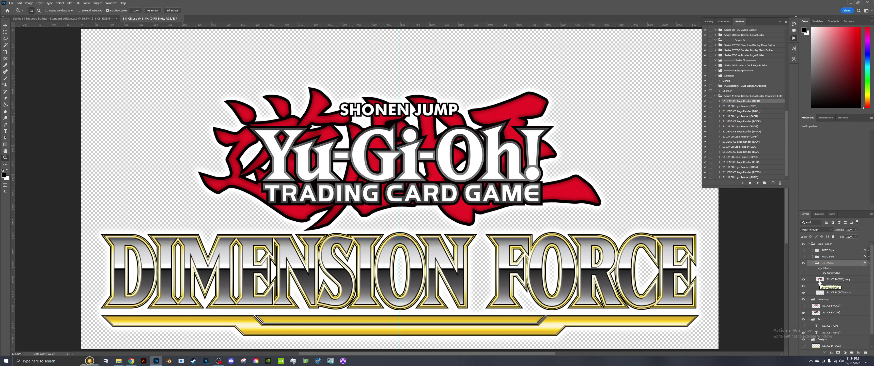
{"action": "left_click", "coordinate": [833, 286]}
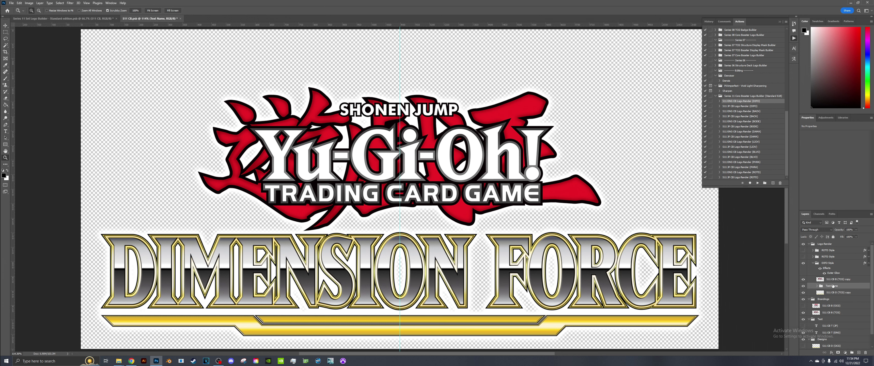
{"action": "left_click", "coordinate": [5, 26]}
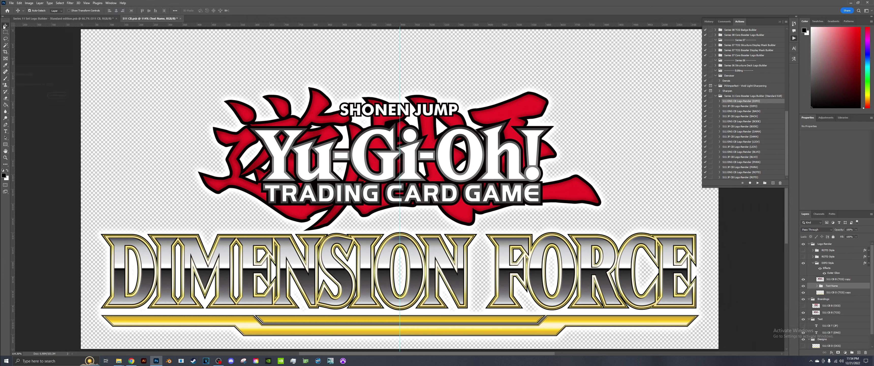
{"action": "key", "text": "Right"}
{"action": "key", "text": "Right"}
{"action": "key", "text": "Right"}
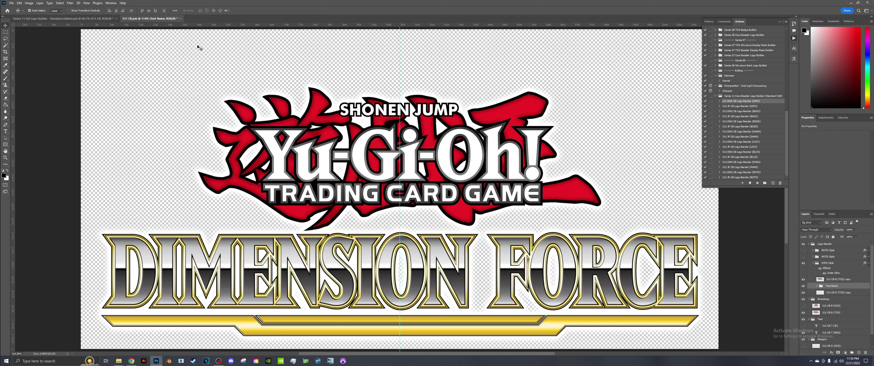
{"action": "left_click", "coordinate": [814, 263]}
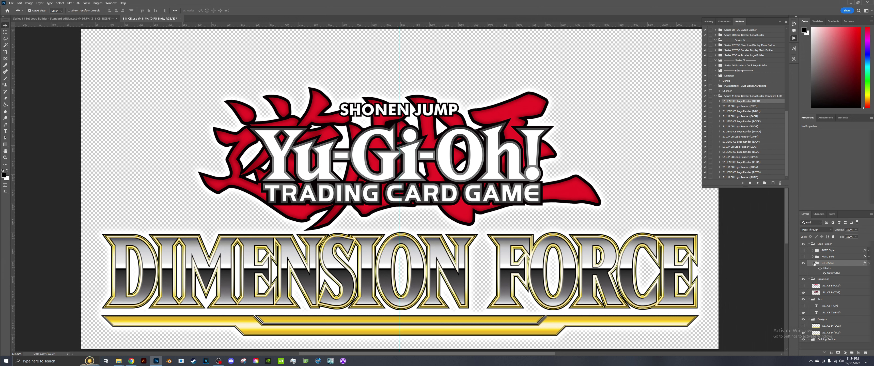
{"action": "left_click", "coordinate": [824, 273]}
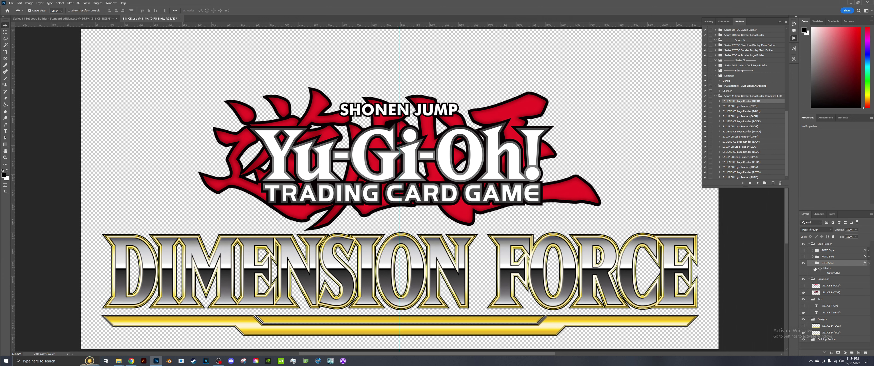
{"action": "left_click", "coordinate": [824, 273]}
{"action": "left_click", "coordinate": [814, 263]}
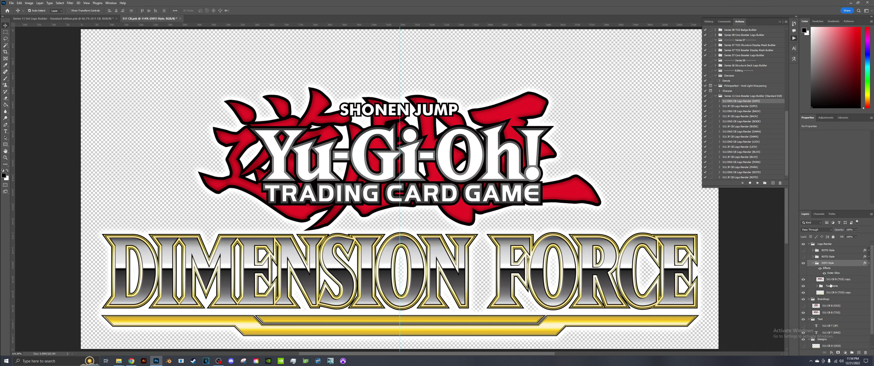
{"action": "left_click", "coordinate": [823, 287]}
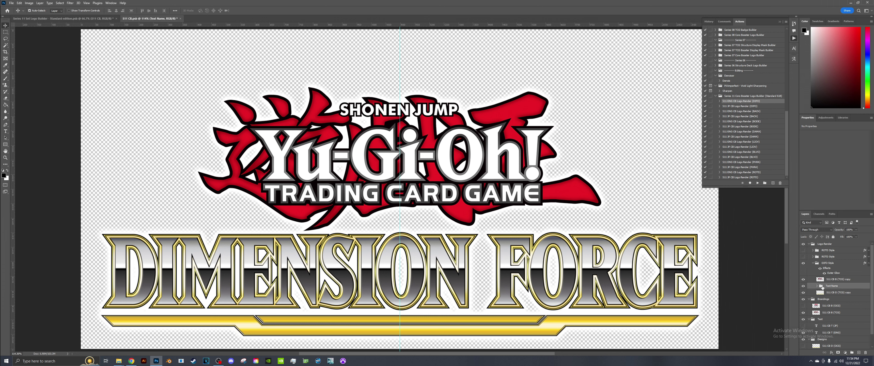
{"action": "left_click", "coordinate": [818, 286]}
{"action": "left_click", "coordinate": [842, 292]}
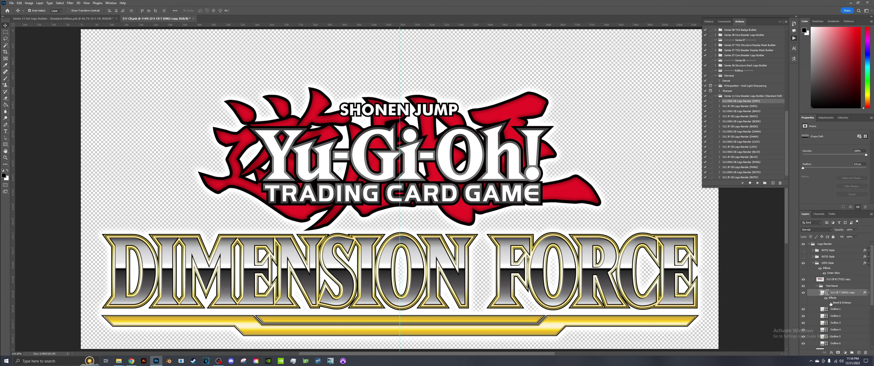
{"action": "left_click", "coordinate": [3, 143]}
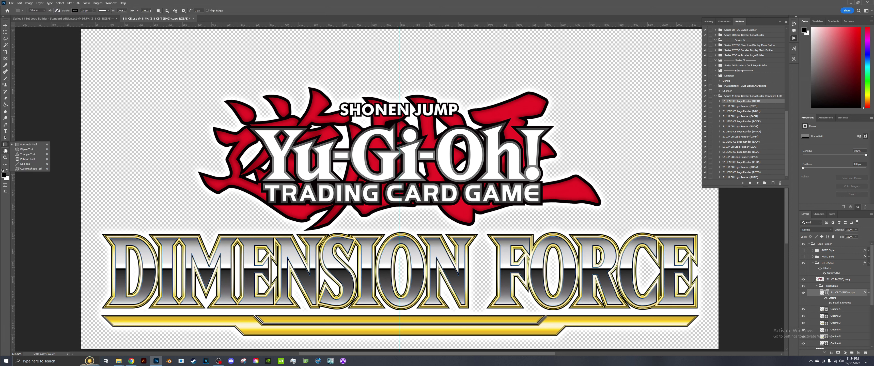
{"action": "left_click", "coordinate": [58, 11]}
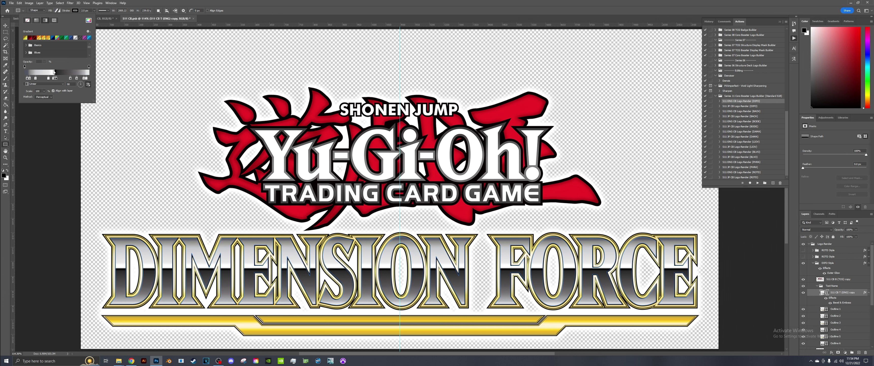
{"action": "left_click", "coordinate": [54, 72]}
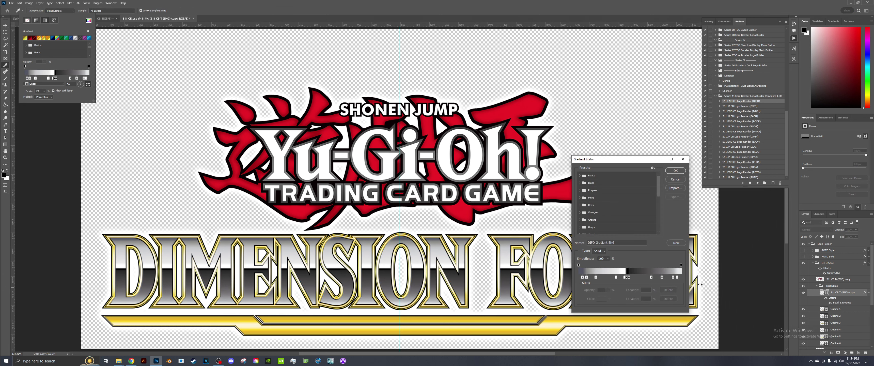
{"action": "left_click", "coordinate": [676, 171]}
{"action": "left_click", "coordinate": [409, 3]}
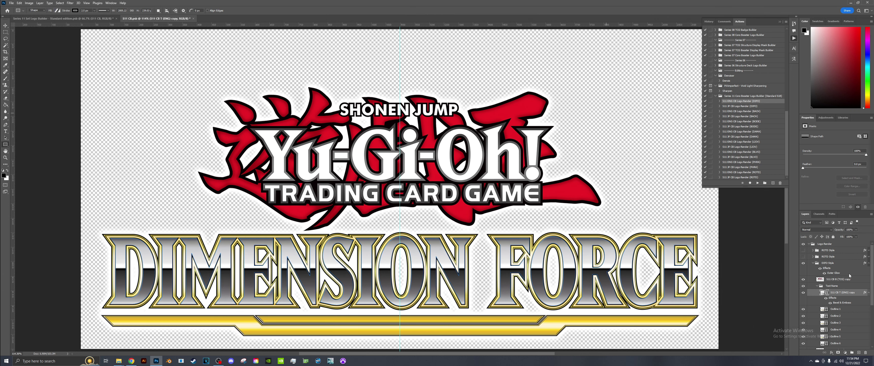
{"action": "left_click", "coordinate": [817, 286]}
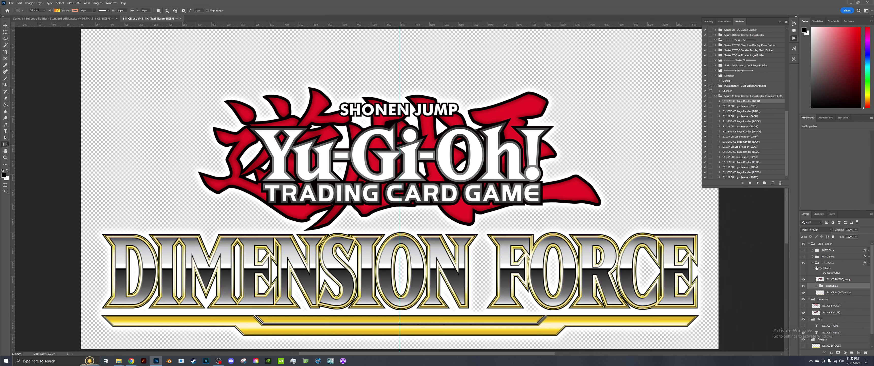
{"action": "left_click", "coordinate": [813, 263]}
{"action": "left_click", "coordinate": [826, 264]}
Step: Delete the DIFO Style group and switch to the OCG branding, bar design and Japanese text
{"action": "right_click", "coordinate": [826, 264]}
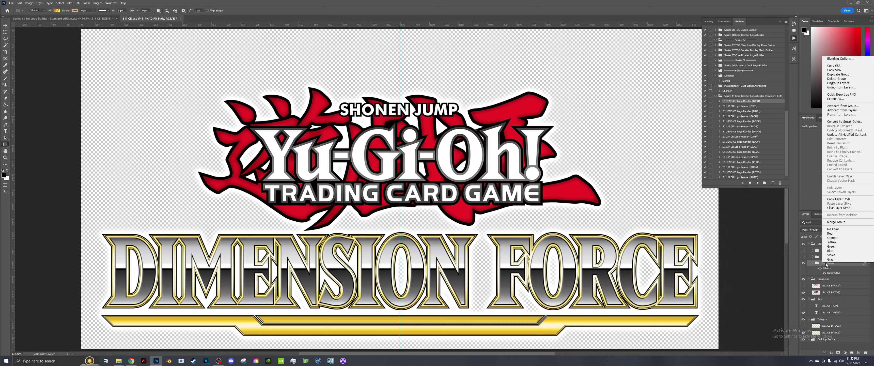
{"action": "left_click", "coordinate": [835, 80]}
{"action": "key", "text": "Return"}
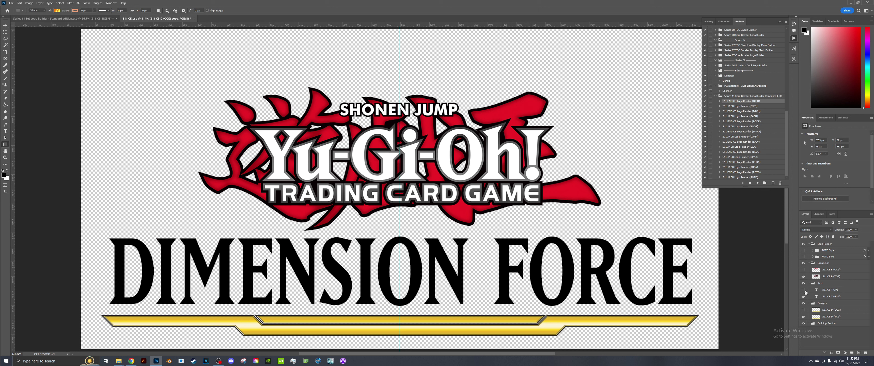
{"action": "left_click", "coordinate": [829, 290]}
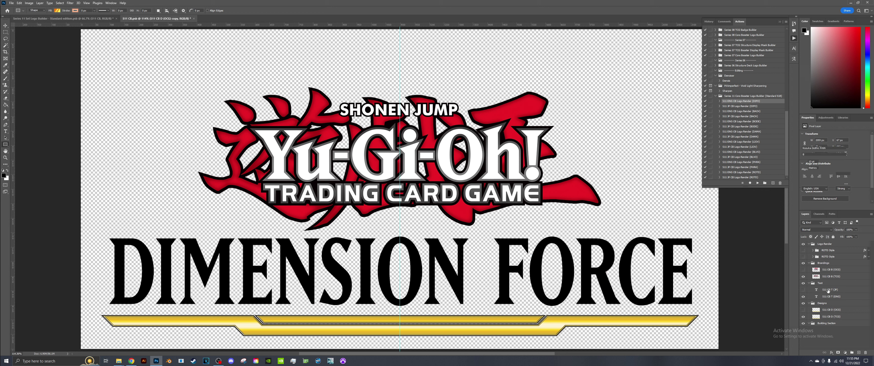
{"action": "left_click", "coordinate": [803, 290]}
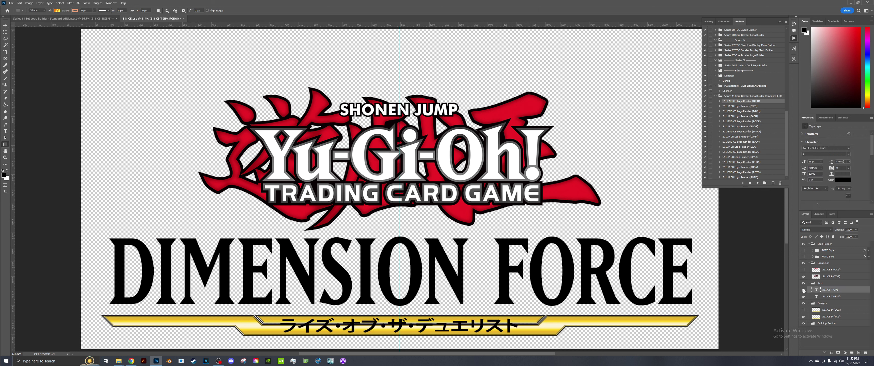
{"action": "left_click", "coordinate": [803, 277]}
{"action": "left_click", "coordinate": [804, 270]}
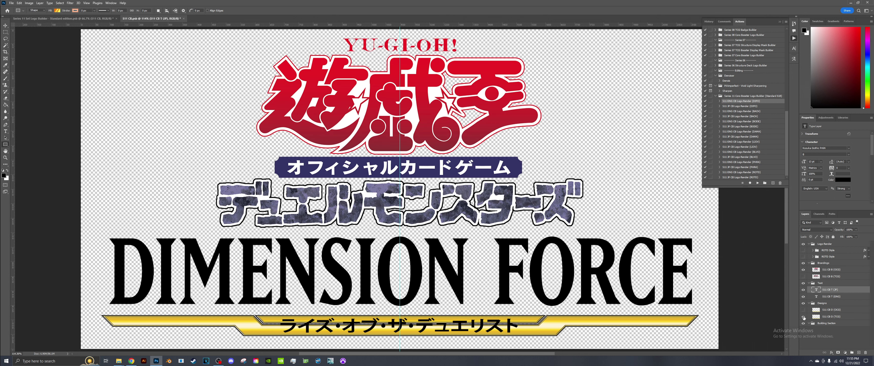
{"action": "left_click", "coordinate": [803, 316]}
{"action": "left_click", "coordinate": [803, 310]}
Step: Change the bar text to ディメンション・フォース with its middle dot at 100% horizontal scale
{"action": "key", "text": "t"}
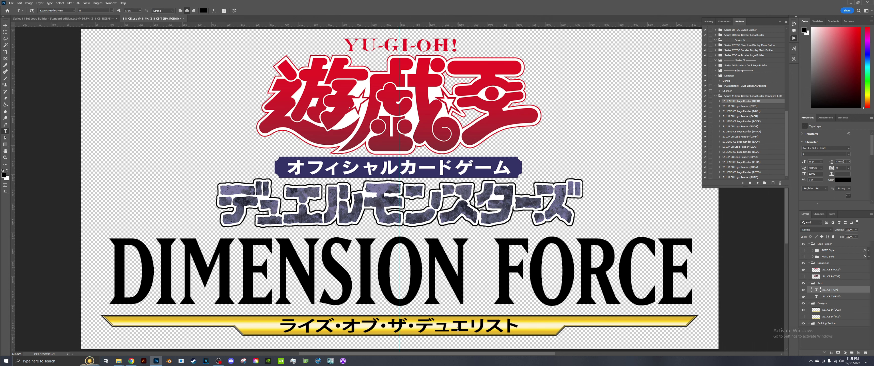
{"action": "left_click", "coordinate": [454, 330]}
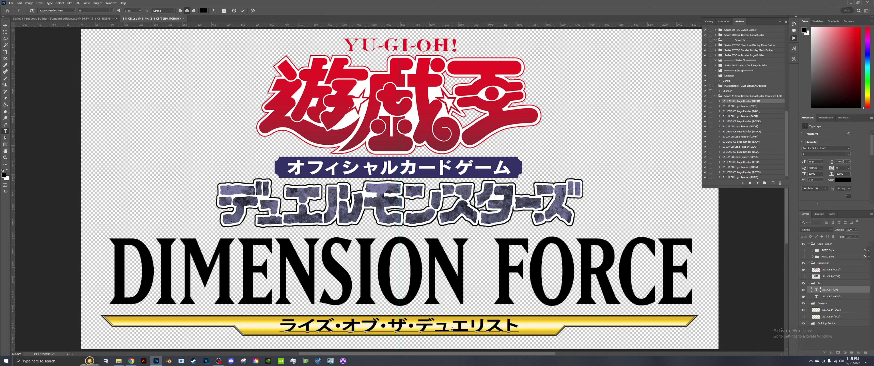
{"action": "key", "text": "ctrl+a"}
{"action": "key", "text": "ctrl+v"}
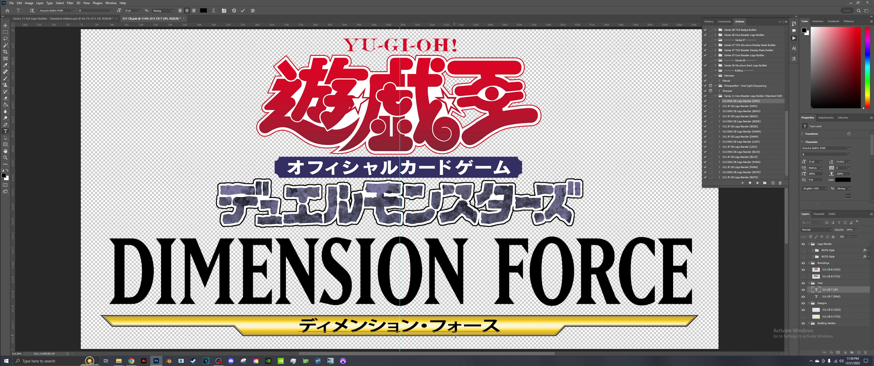
{"action": "left_click_drag", "start_coordinate": [424, 326], "coordinate": [426, 326]}
{"action": "left_click", "coordinate": [850, 173]}
{"action": "type", "text": "100"}
{"action": "key", "text": "Tab"}
{"action": "left_click", "coordinate": [242, 11]}
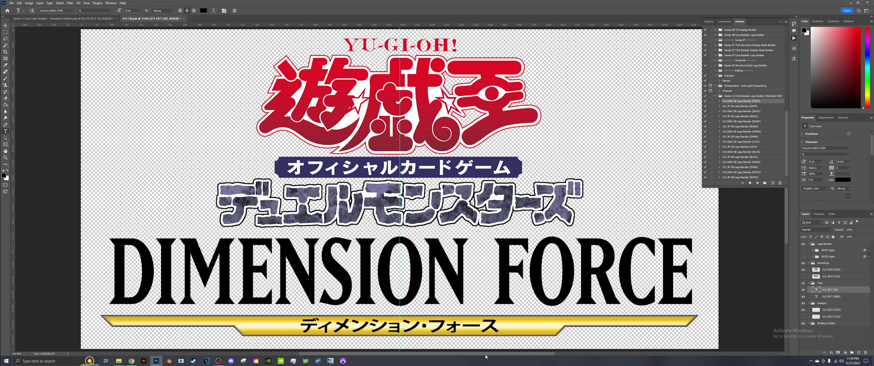
Step: Play the S11 JP CB Logo Render (DIFO) action on the title
{"action": "left_click", "coordinate": [746, 106]}
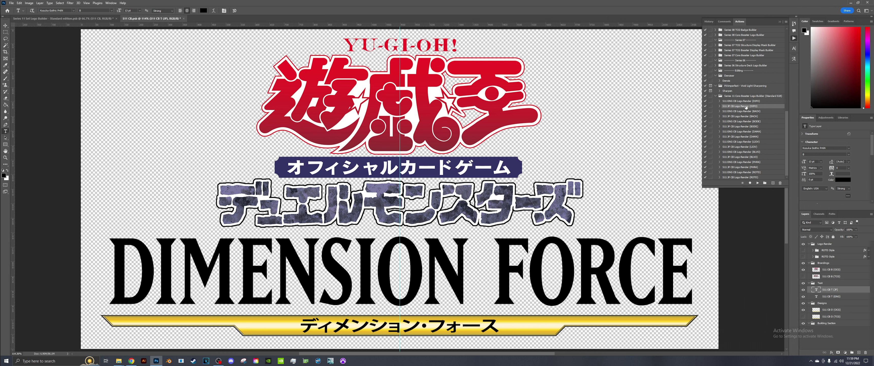
{"action": "left_click", "coordinate": [757, 183]}
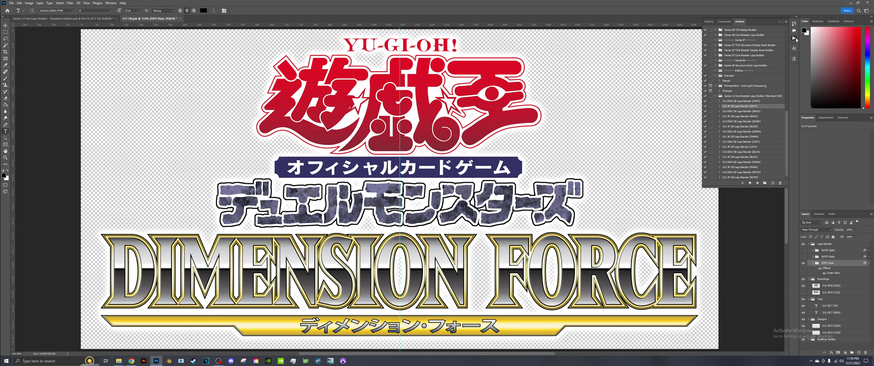
{"action": "left_click", "coordinate": [796, 38]}
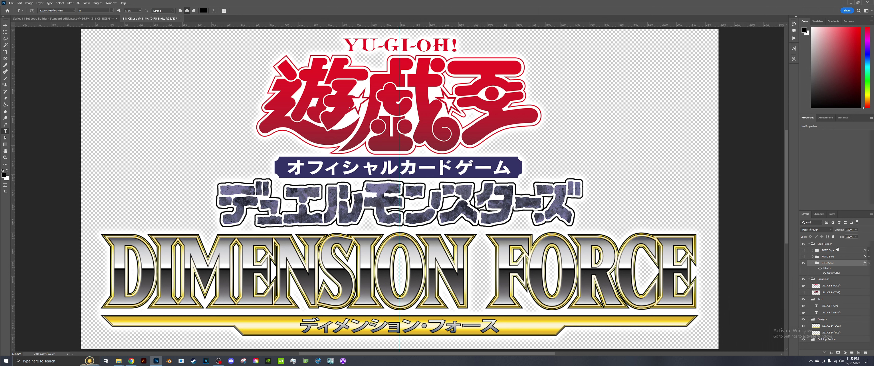
Step: Compare title styles, then hide and collapse the Brandings, Text and Designs groups
{"action": "left_click", "coordinate": [803, 257]}
{"action": "left_click", "coordinate": [803, 263]}
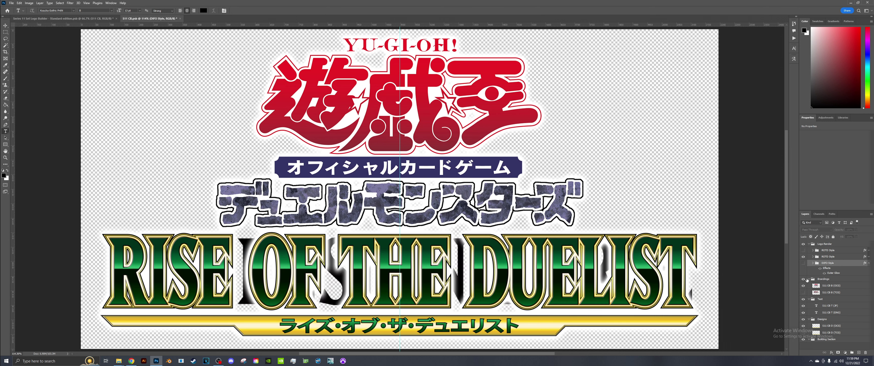
{"action": "left_click", "coordinate": [803, 279]}
{"action": "left_click", "coordinate": [810, 279]}
{"action": "left_click", "coordinate": [809, 286]}
{"action": "left_click", "coordinate": [803, 285]}
{"action": "left_click", "coordinate": [804, 291]}
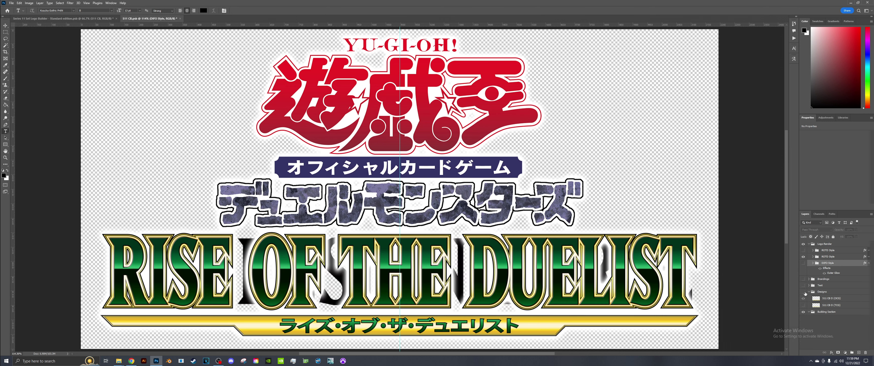
{"action": "left_click", "coordinate": [809, 292]}
{"action": "left_click", "coordinate": [803, 256]}
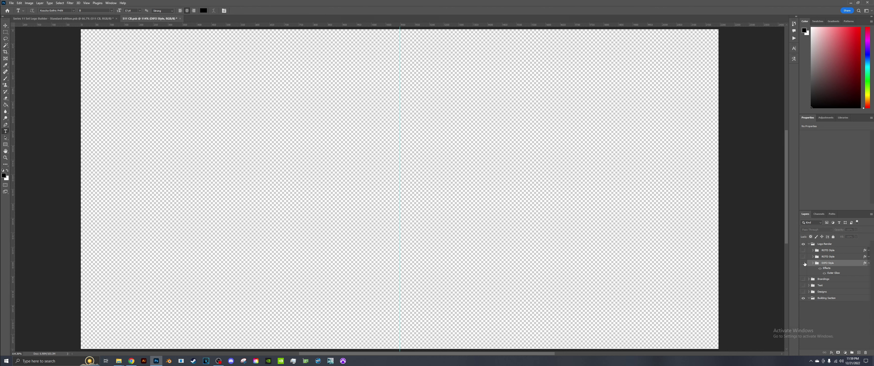
Step: Save and close the S11 CB logo document with the DIMENSION FORCE title visible
{"action": "left_click", "coordinate": [804, 263]}
{"action": "left_click", "coordinate": [13, 3]}
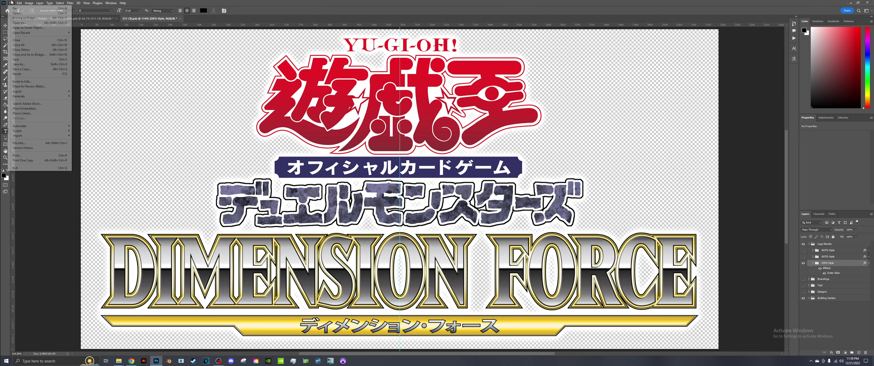
{"action": "left_click", "coordinate": [19, 58]}
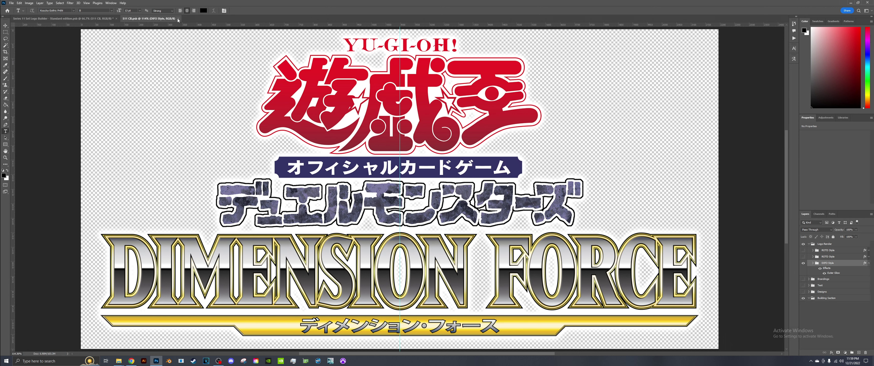
{"action": "left_click", "coordinate": [178, 19]}
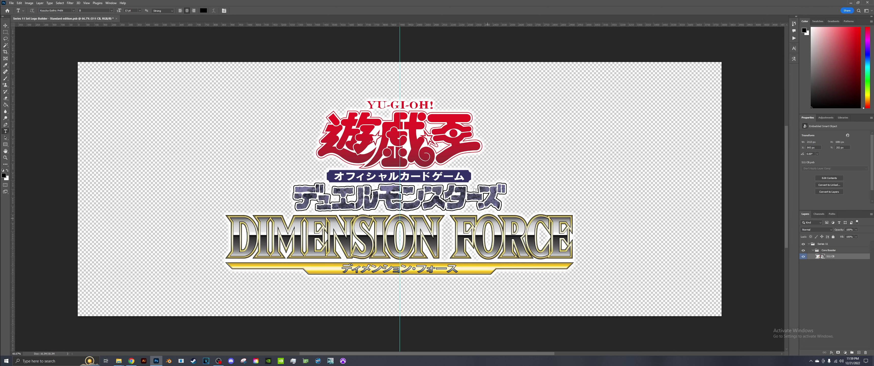
Step: Export the Core Booster group as PNG, overwriting OCG Booster Logo.png in Mock-up
{"action": "left_click", "coordinate": [833, 251]}
{"action": "right_click", "coordinate": [833, 251]}
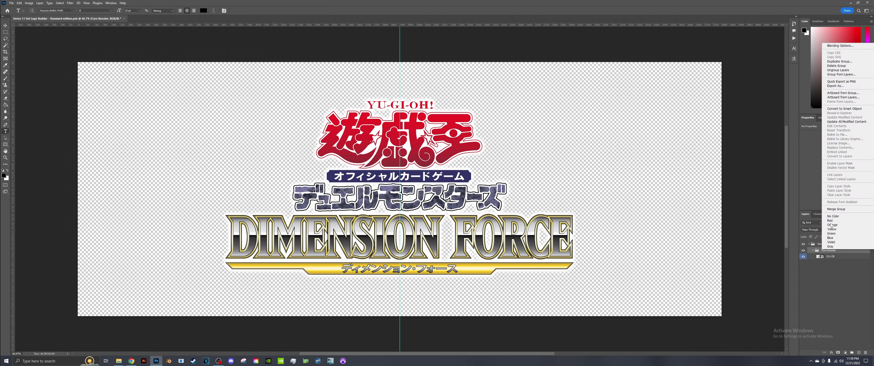
{"action": "left_click", "coordinate": [836, 86]}
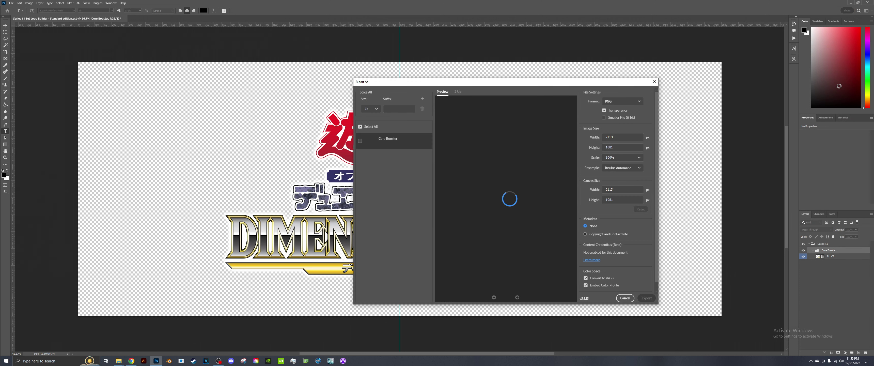
{"action": "left_click", "coordinate": [647, 298]}
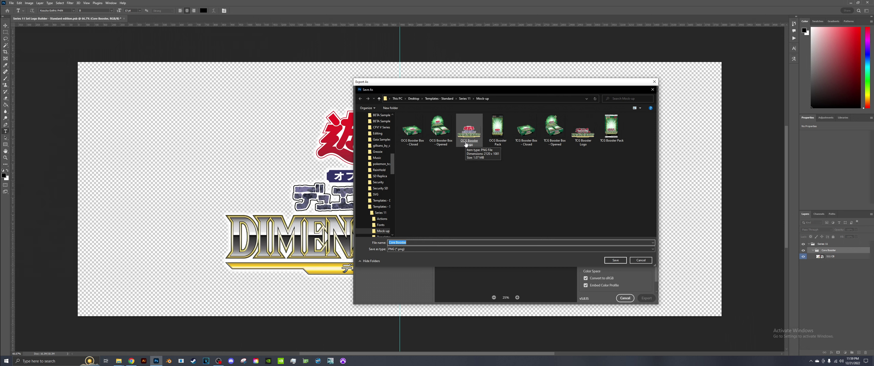
{"action": "double_click", "coordinate": [468, 139]}
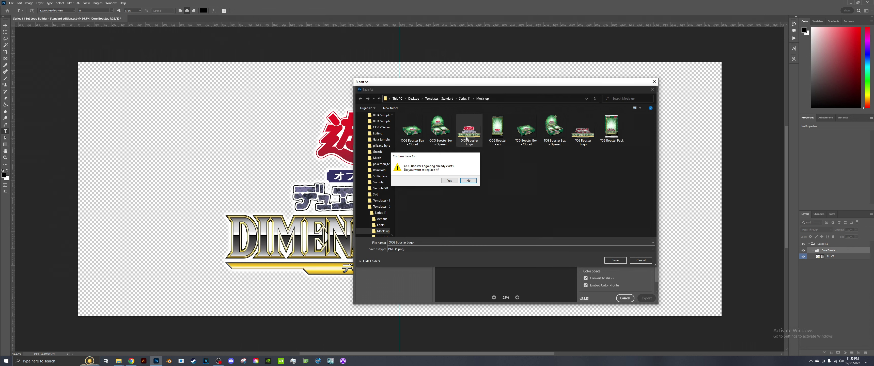
{"action": "left_click", "coordinate": [449, 181]}
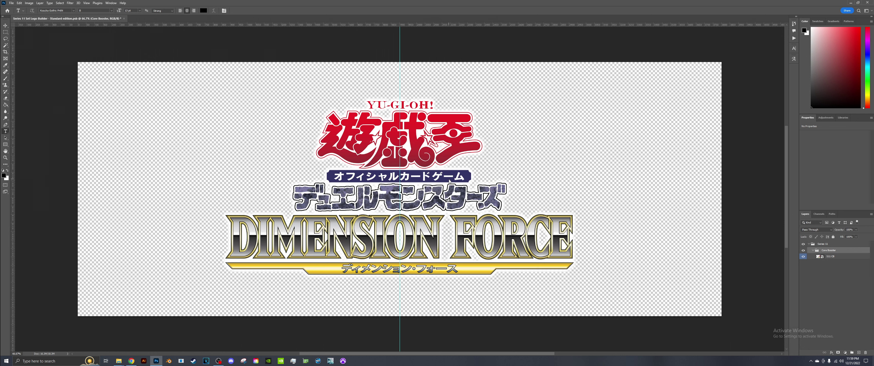
Step: In the embedded S11 CB logo, swap OCG branding, subtitle and design for TCG branding and gold bar
{"action": "double_click", "coordinate": [820, 257]}
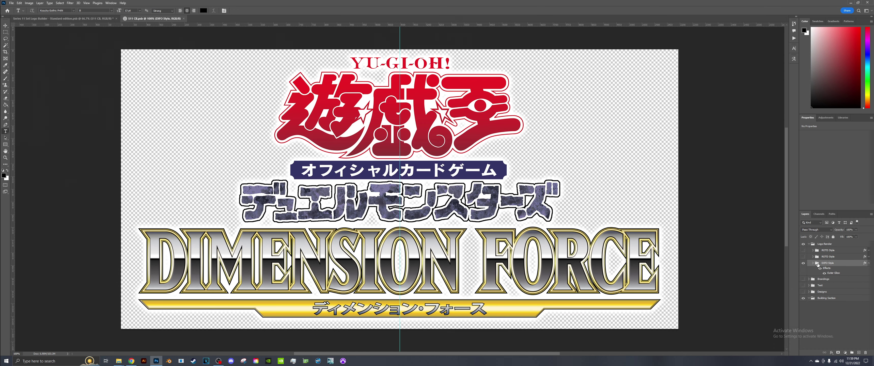
{"action": "left_click_drag", "start_coordinate": [804, 279], "coordinate": [803, 291]}
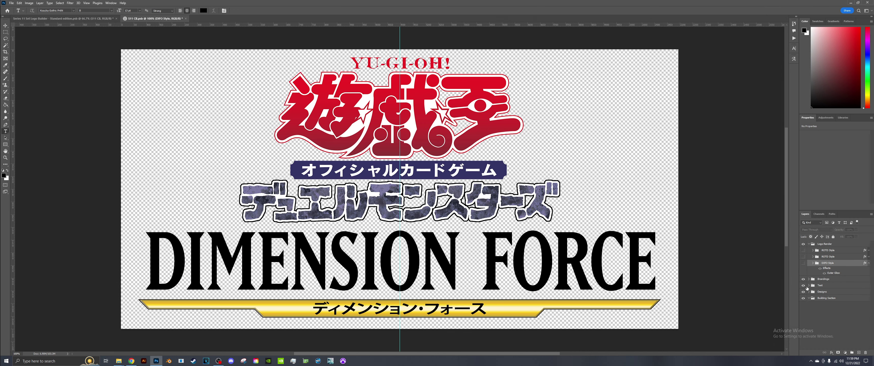
{"action": "left_click", "coordinate": [810, 292]}
{"action": "left_click", "coordinate": [809, 285]}
{"action": "left_click", "coordinate": [810, 279]}
{"action": "left_click", "coordinate": [804, 285]}
{"action": "left_click", "coordinate": [803, 292]}
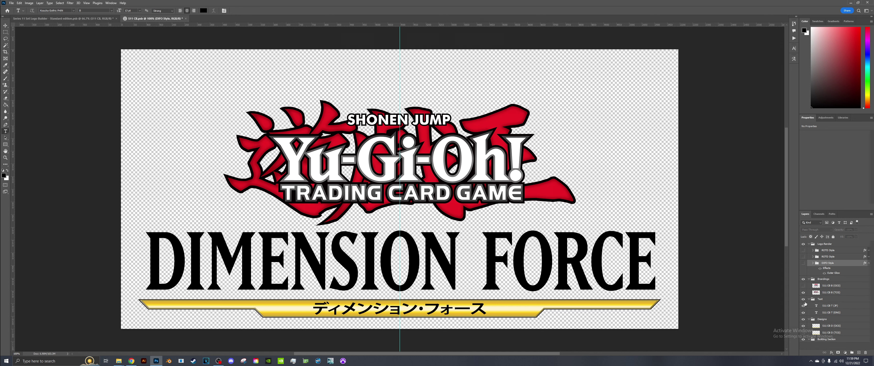
{"action": "left_click", "coordinate": [804, 306]}
{"action": "left_click", "coordinate": [804, 326]}
{"action": "left_click", "coordinate": [804, 332]}
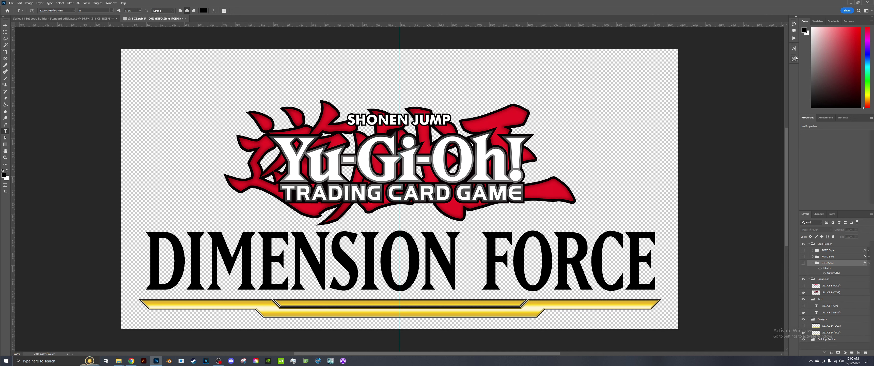
Step: Run the S11 ENG CB Logo Render (DIFO) action and save the embedded logo
{"action": "left_click", "coordinate": [794, 38]}
{"action": "left_click", "coordinate": [743, 101]}
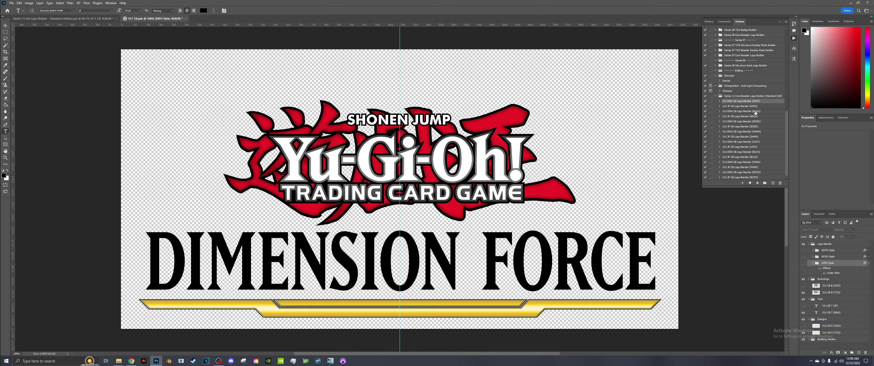
{"action": "left_click", "coordinate": [758, 183]}
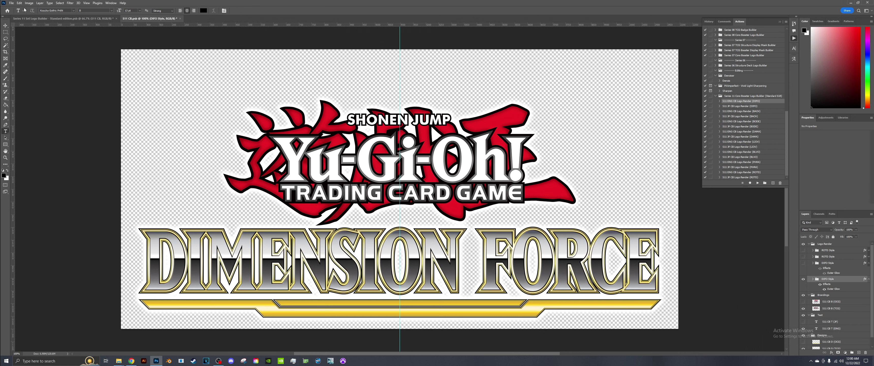
{"action": "left_click", "coordinate": [12, 3]}
{"action": "left_click", "coordinate": [16, 59]}
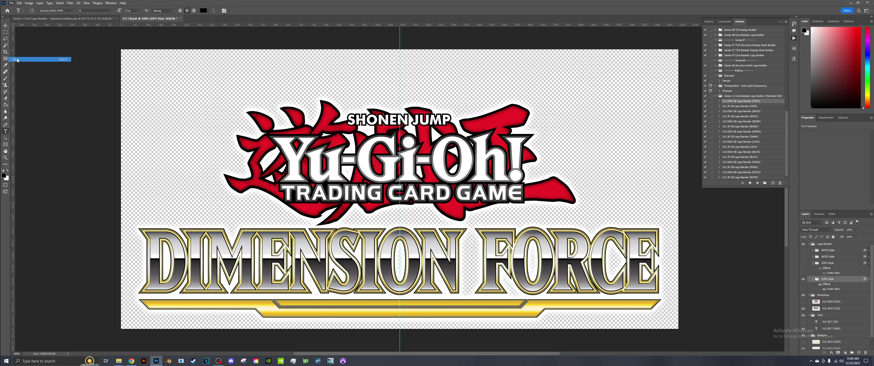
{"action": "left_click", "coordinate": [80, 19]}
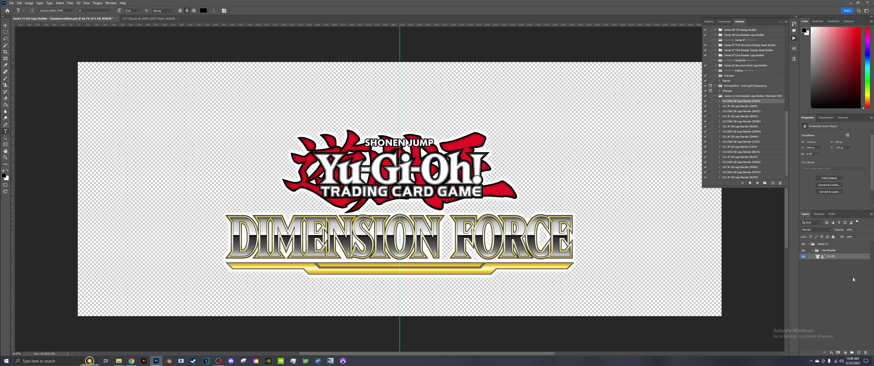
Step: Export the Core Booster group as PNG over TCG Booster Logo.png in the Mock-up folder
{"action": "right_click", "coordinate": [828, 258]}
{"action": "left_click", "coordinate": [831, 274]}
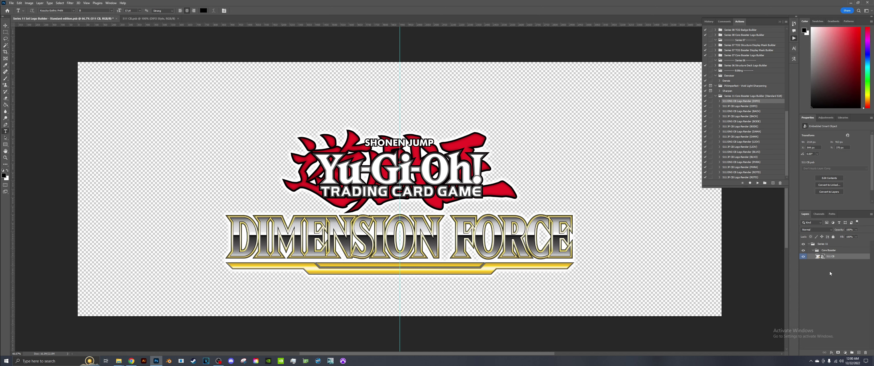
{"action": "right_click", "coordinate": [830, 251]}
{"action": "left_click", "coordinate": [838, 85]}
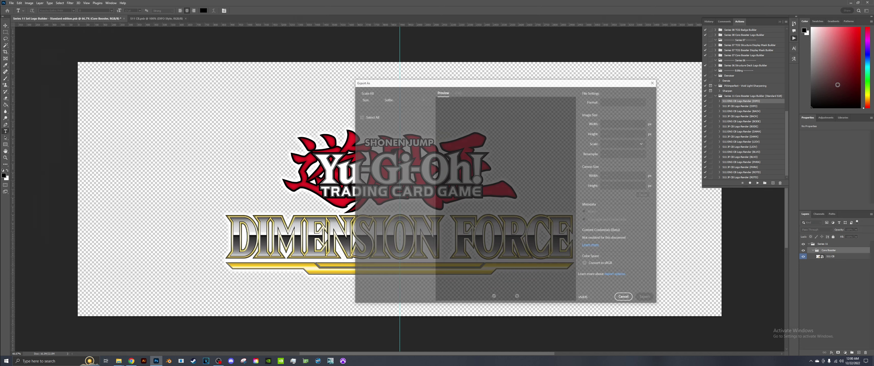
{"action": "left_click", "coordinate": [646, 298]}
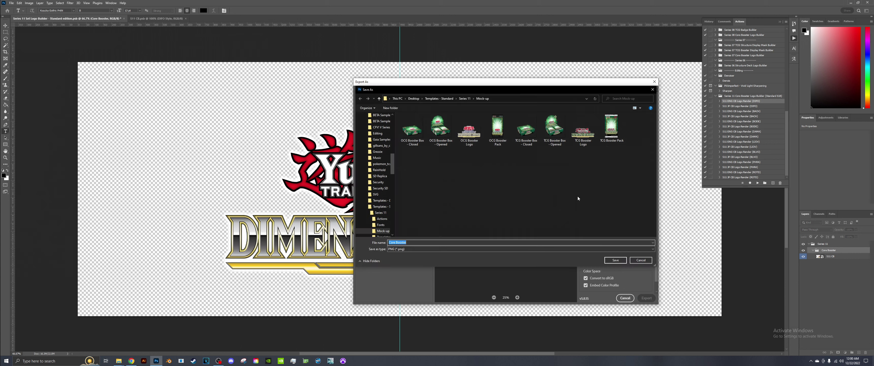
{"action": "double_click", "coordinate": [583, 129]}
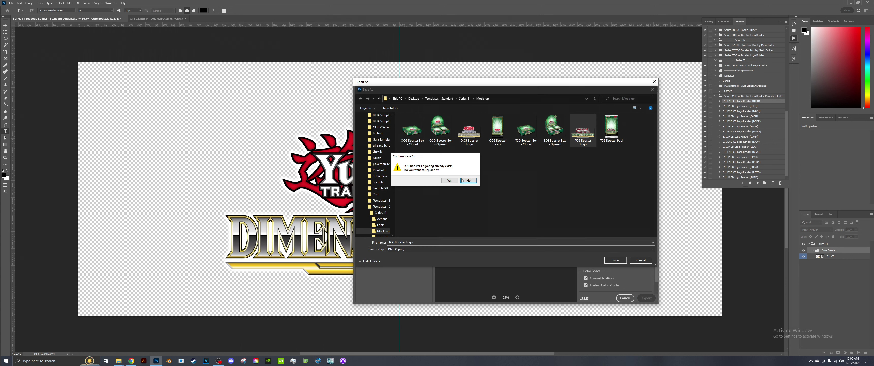
{"action": "left_click", "coordinate": [456, 184]}
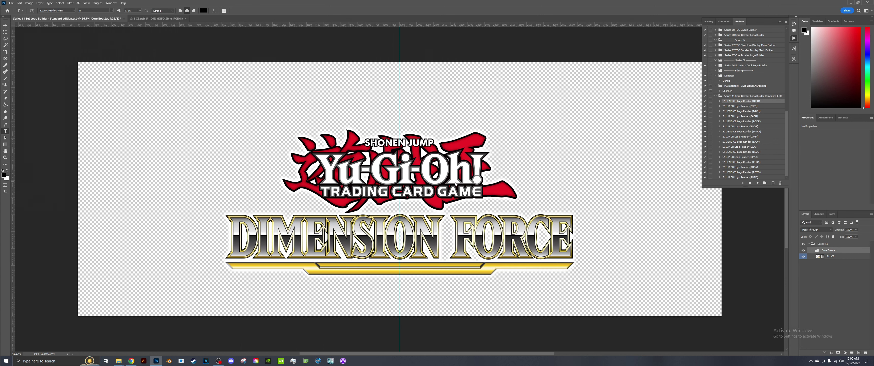
{"action": "left_click", "coordinate": [150, 18]}
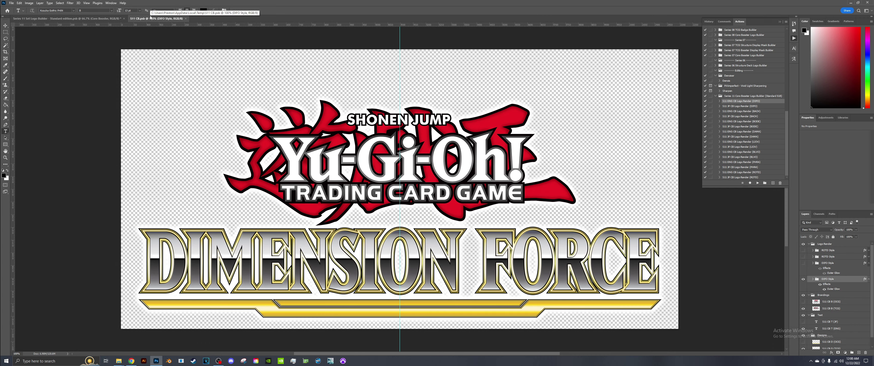
Step: Close S11 CB.psb and the Set Logo Builder, then open the Series 11 TCG Booster Pack template
{"action": "left_click", "coordinate": [795, 39]}
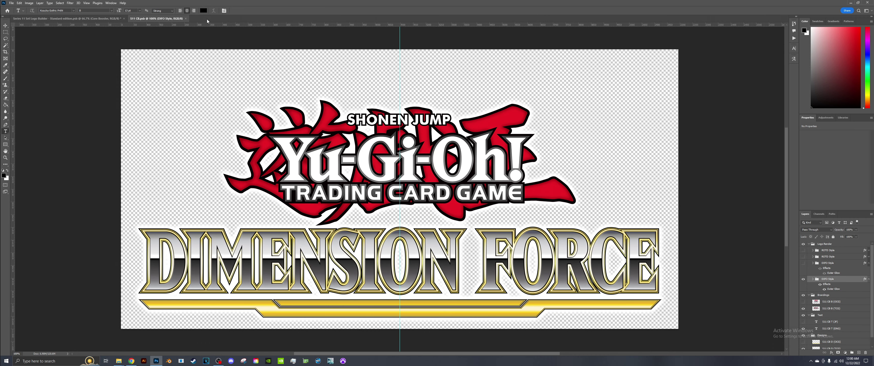
{"action": "left_click", "coordinate": [186, 19]}
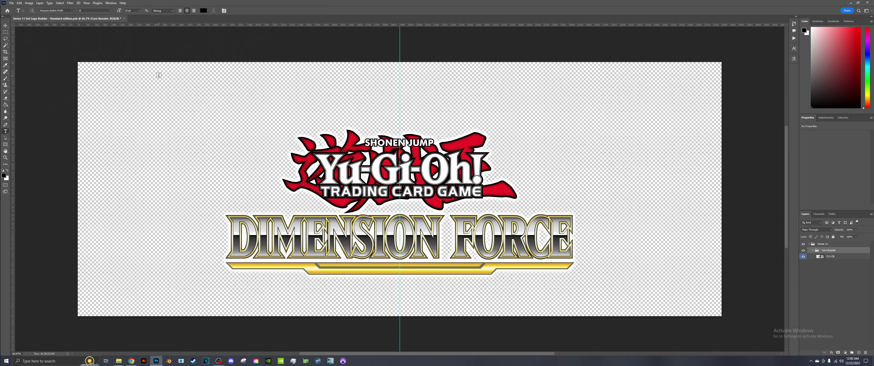
{"action": "right_click", "coordinate": [168, 60]}
{"action": "key", "text": "Escape"}
{"action": "left_click", "coordinate": [124, 19]}
{"action": "left_click", "coordinate": [413, 129]}
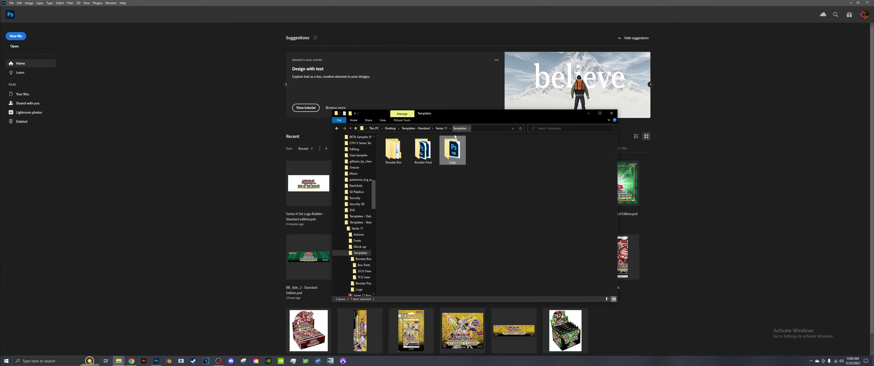
{"action": "double_click", "coordinate": [425, 156]}
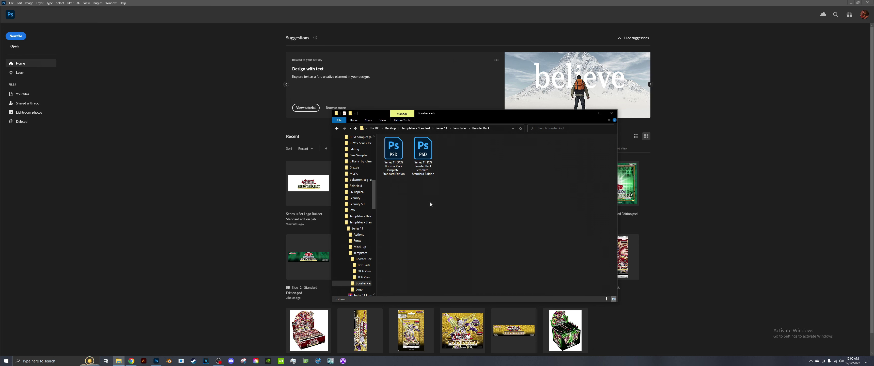
{"action": "double_click", "coordinate": [432, 163]}
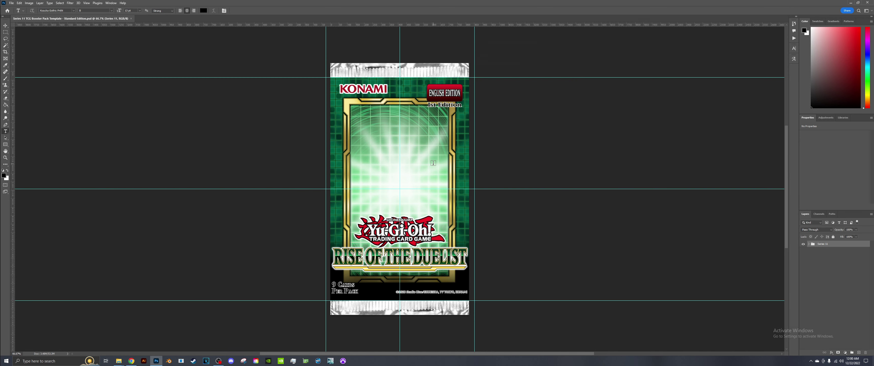
Step: Expand Series 11 > Background and preview the yellow, red and DIFO pack backgrounds
{"action": "left_click", "coordinate": [809, 244]}
{"action": "left_click", "coordinate": [813, 263]}
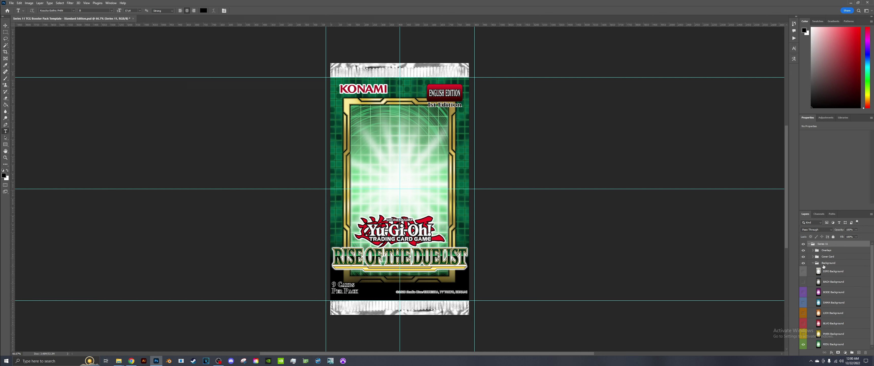
{"action": "left_click", "coordinate": [825, 264]}
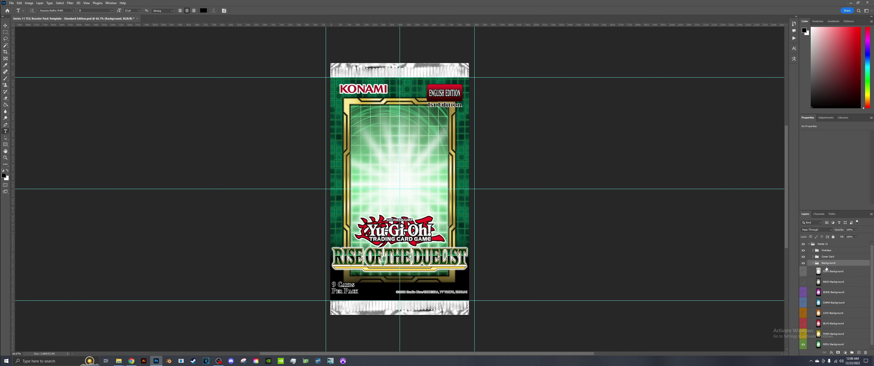
{"action": "left_click", "coordinate": [804, 334]}
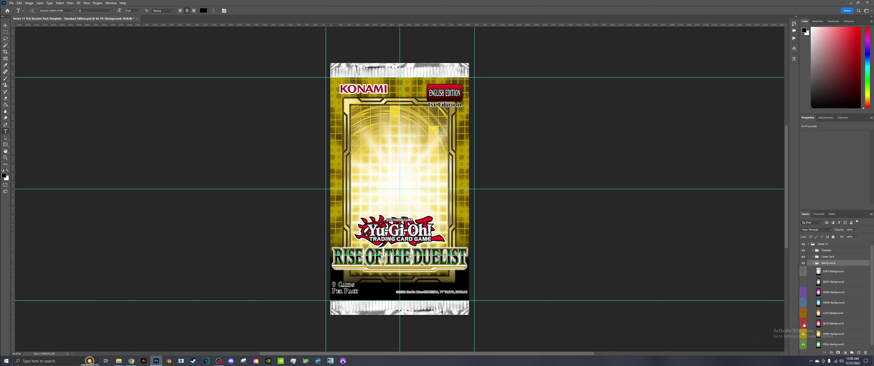
{"action": "left_click", "coordinate": [803, 324]}
{"action": "left_click", "coordinate": [804, 271]}
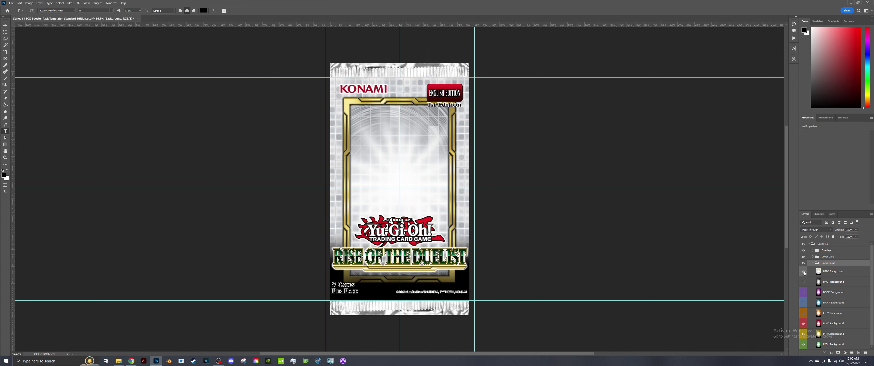
Step: Compare the other background colours, then leave only the white-silver DIFO Background visible
{"action": "left_click", "coordinate": [804, 272]}
{"action": "left_click", "coordinate": [803, 323]}
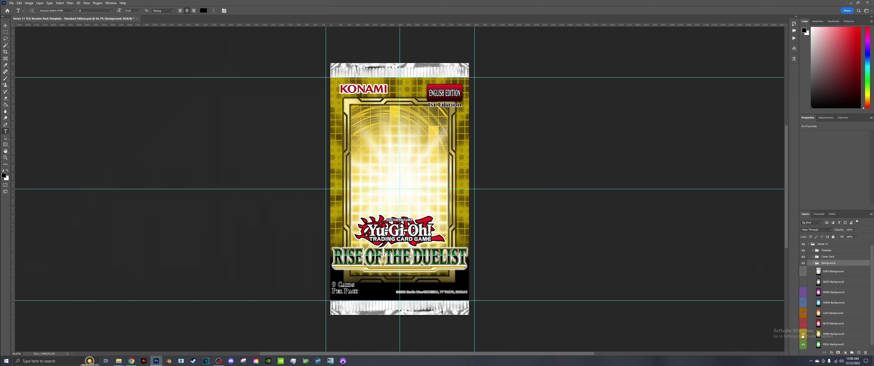
{"action": "left_click", "coordinate": [804, 334]}
{"action": "left_click", "coordinate": [804, 334]}
{"action": "left_click_drag", "start_coordinate": [802, 325], "coordinate": [804, 304]}
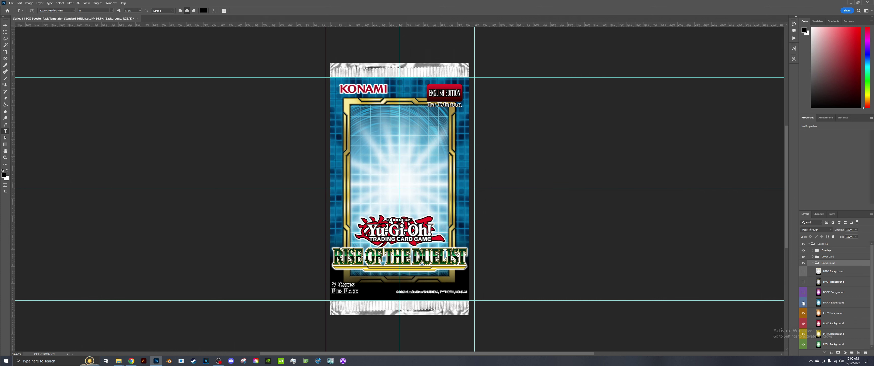
{"action": "left_click_drag", "start_coordinate": [805, 332], "coordinate": [803, 302]}
{"action": "left_click", "coordinate": [803, 271]}
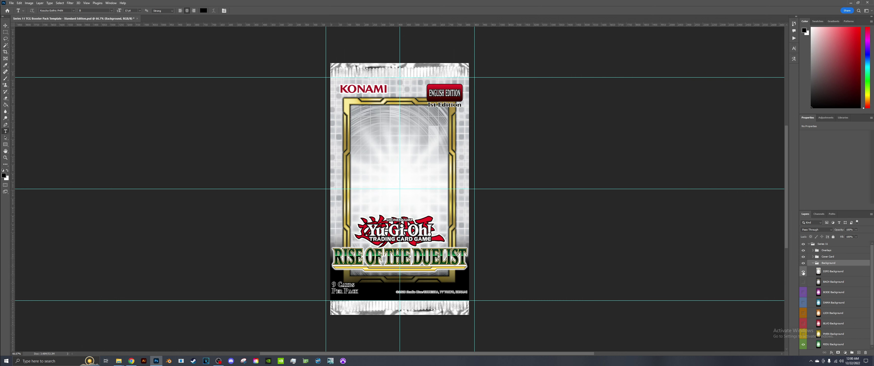
{"action": "left_click", "coordinate": [814, 263]}
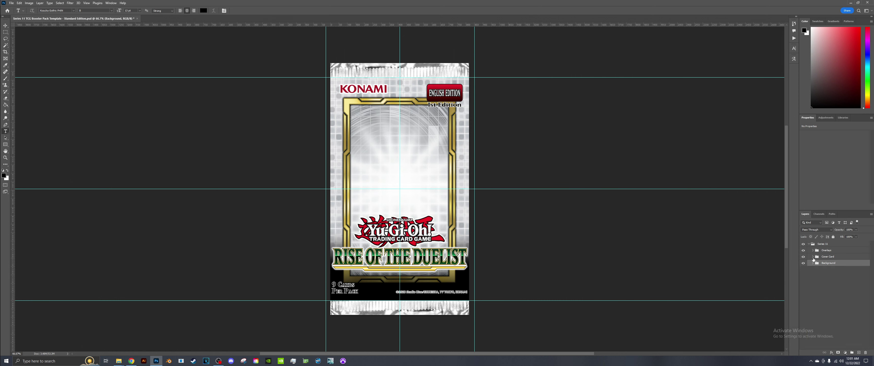
Step: Check the 9 Cards Per Pack and English Edition text layers, then reveal the Logo layer in Overlays
{"action": "left_click", "coordinate": [825, 259]}
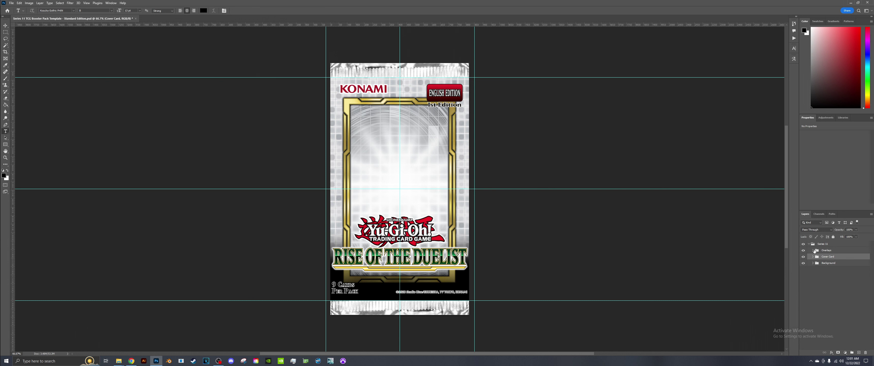
{"action": "left_click", "coordinate": [814, 250]}
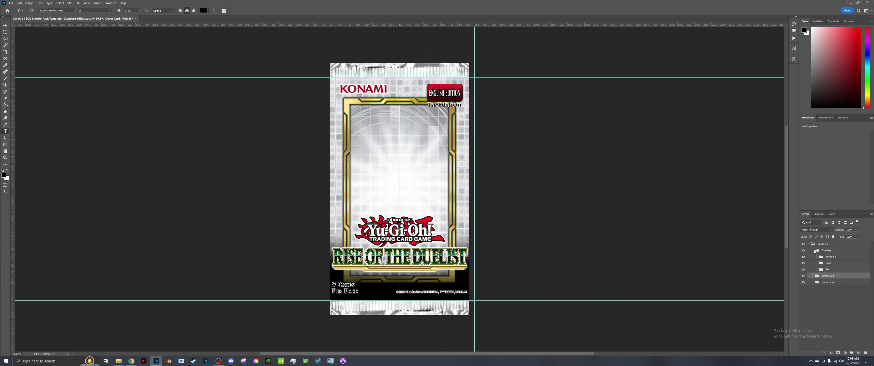
{"action": "left_click", "coordinate": [818, 269]}
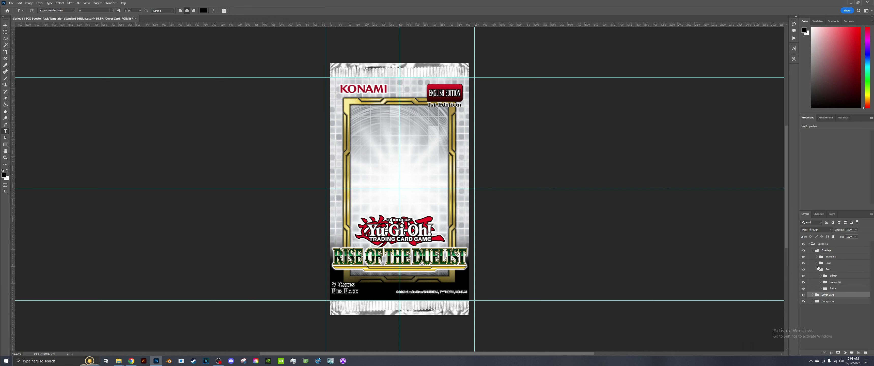
{"action": "left_click", "coordinate": [804, 289]}
{"action": "left_click", "coordinate": [804, 288]}
{"action": "left_click", "coordinate": [845, 283]}
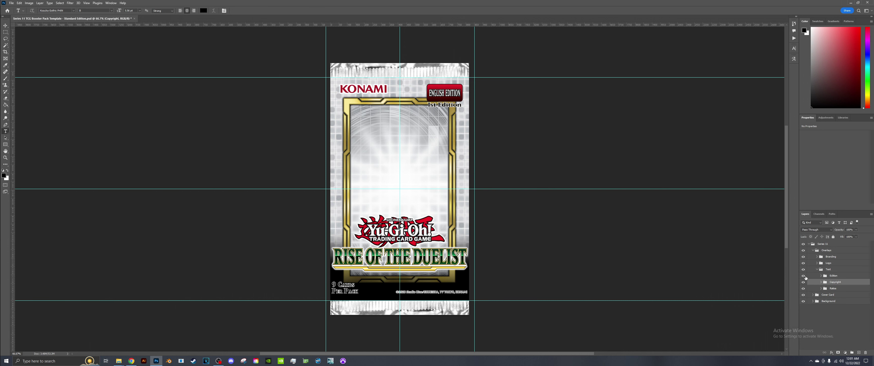
{"action": "left_click", "coordinate": [804, 275]}
{"action": "left_click", "coordinate": [803, 276]}
{"action": "left_click", "coordinate": [817, 269]}
{"action": "left_click", "coordinate": [817, 263]}
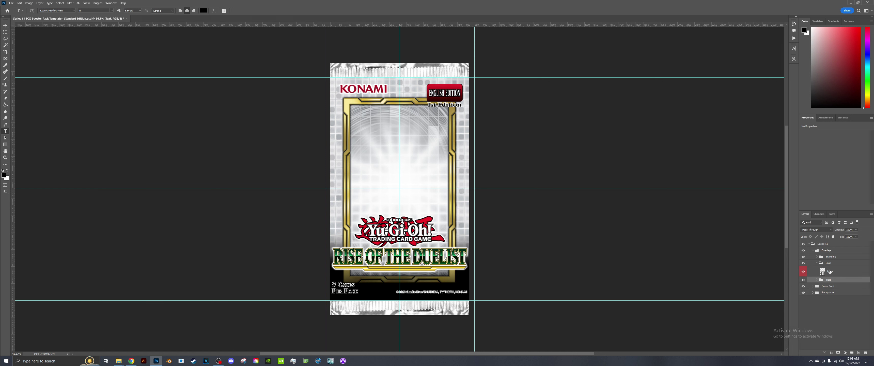
Step: Replace the Logo smart object's contents with TCG Booster Logo from Templates - Standard > Series 11 > Mock-up
{"action": "left_click", "coordinate": [830, 272]}
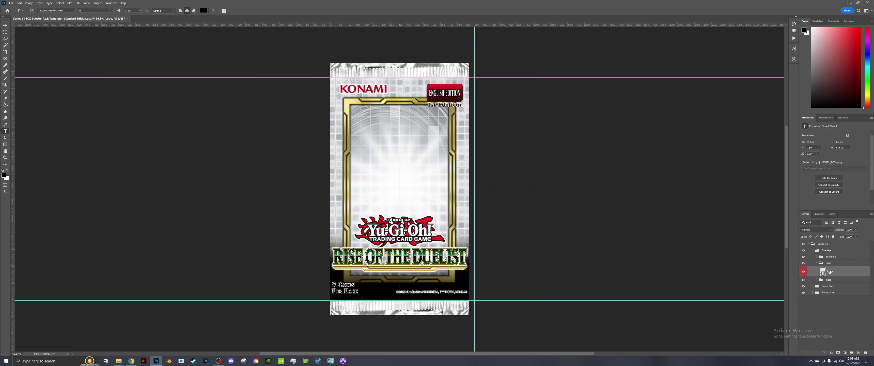
{"action": "right_click", "coordinate": [830, 272]}
{"action": "left_click", "coordinate": [822, 123]}
{"action": "left_click_drag", "start_coordinate": [44, 76], "coordinate": [44, 56]}
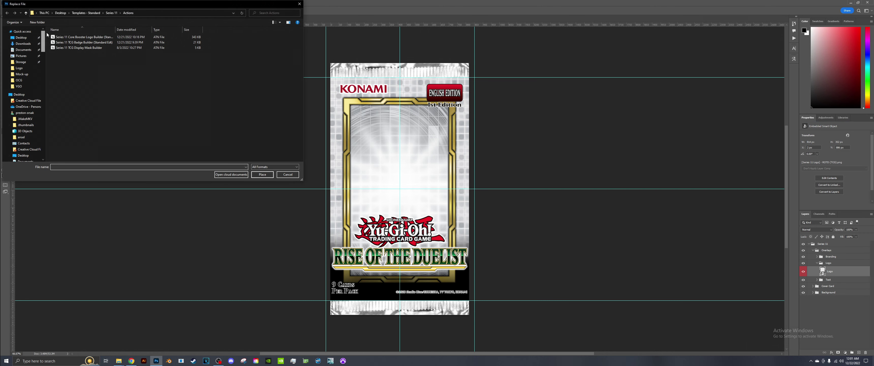
{"action": "left_click", "coordinate": [23, 157]}
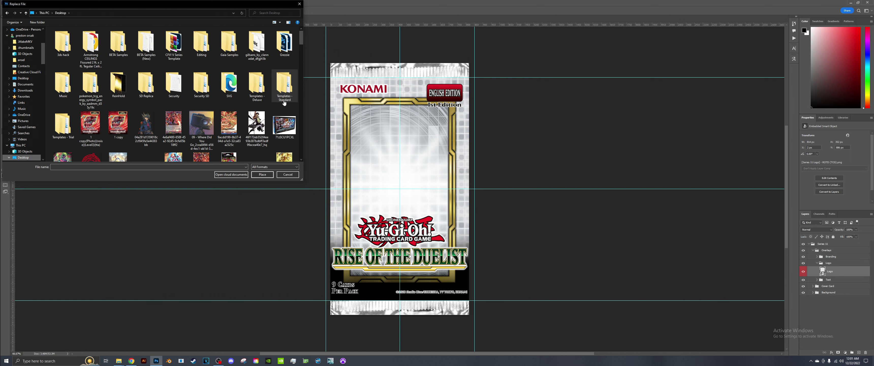
{"action": "double_click", "coordinate": [285, 85]}
{"action": "double_click", "coordinate": [63, 42]}
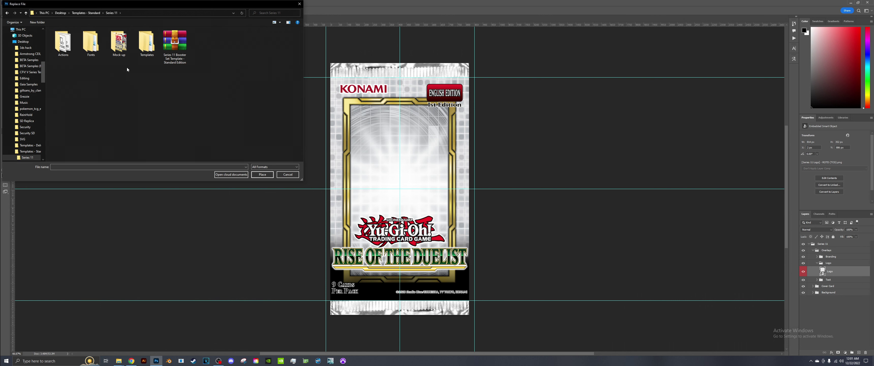
{"action": "double_click", "coordinate": [119, 43]}
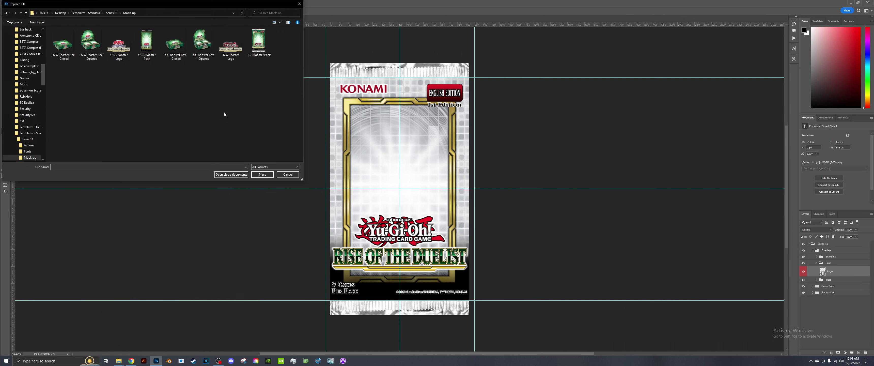
{"action": "double_click", "coordinate": [233, 47]}
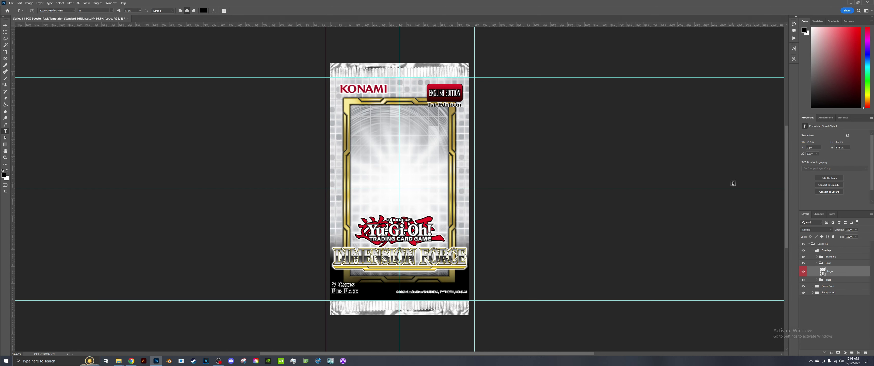
{"action": "left_click", "coordinate": [818, 264]}
Step: Check the KONAMI logo and pack crimps layers in Branding, then collapse Overlays
{"action": "left_click", "coordinate": [818, 257]}
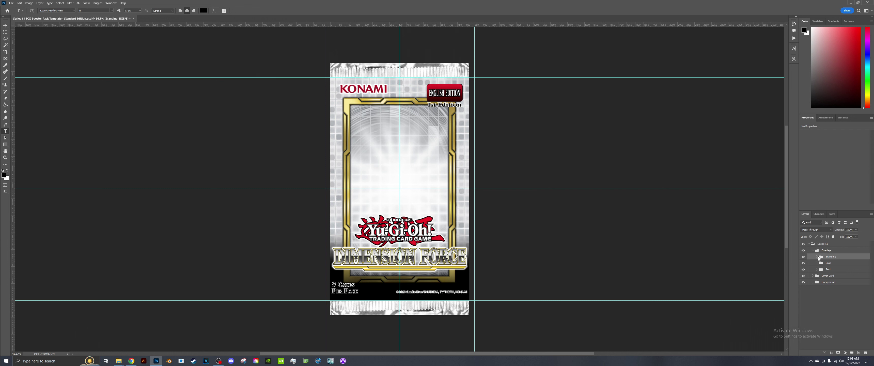
{"action": "left_click", "coordinate": [817, 257]}
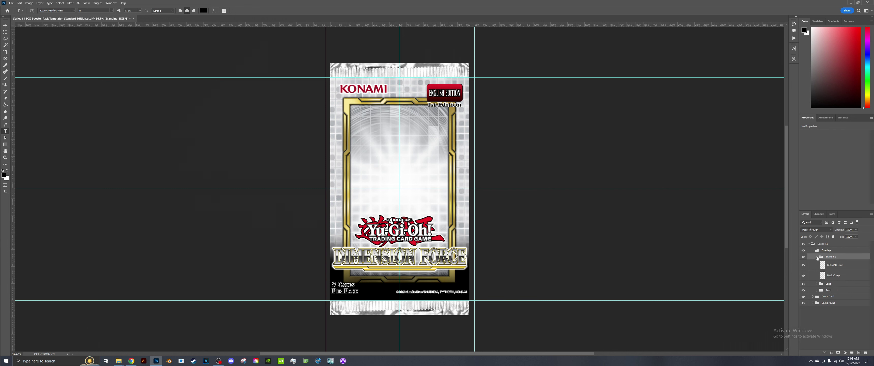
{"action": "left_click", "coordinate": [804, 265]}
{"action": "left_click", "coordinate": [803, 265]}
{"action": "left_click", "coordinate": [804, 275]}
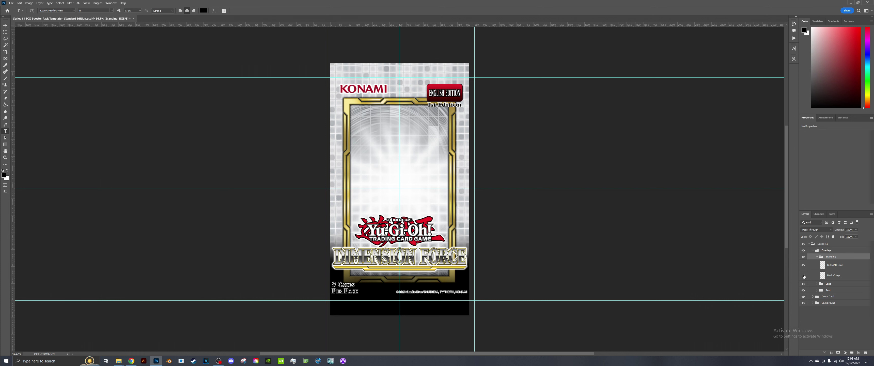
{"action": "left_click", "coordinate": [804, 276]}
{"action": "left_click", "coordinate": [818, 257]}
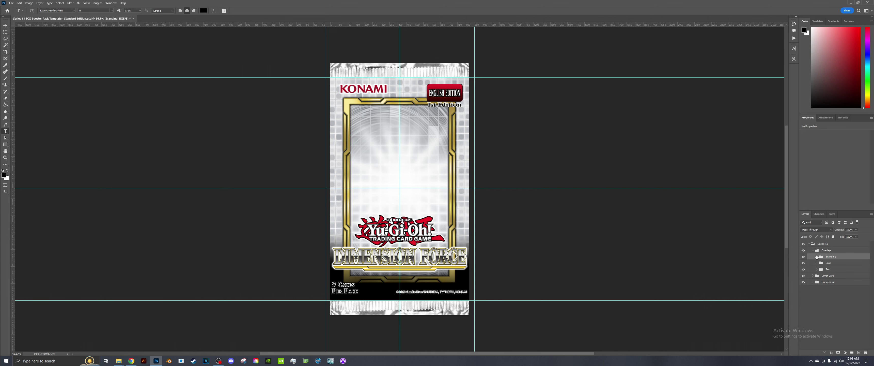
{"action": "left_click", "coordinate": [814, 250]}
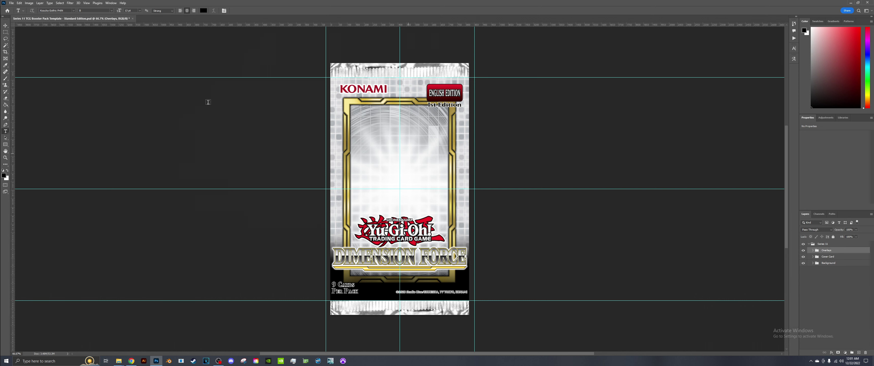
Step: Export the pack as PNG over TCG Booster Pack.png in Mock-up and close the template
{"action": "left_click", "coordinate": [11, 3]}
{"action": "mouse_move", "coordinate": [23, 92]}
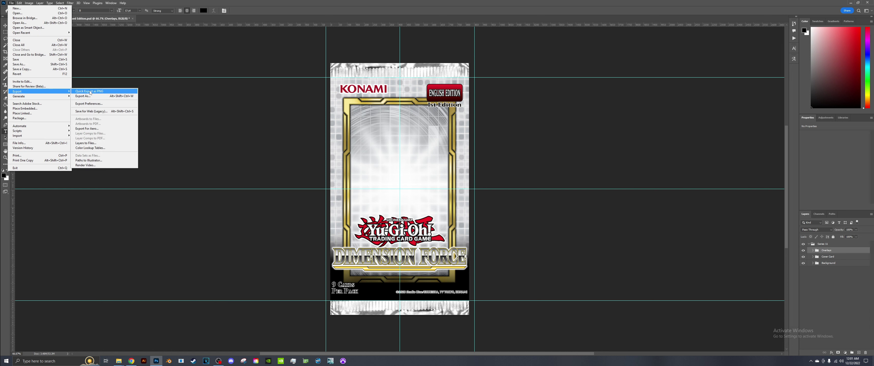
{"action": "left_click", "coordinate": [87, 96]}
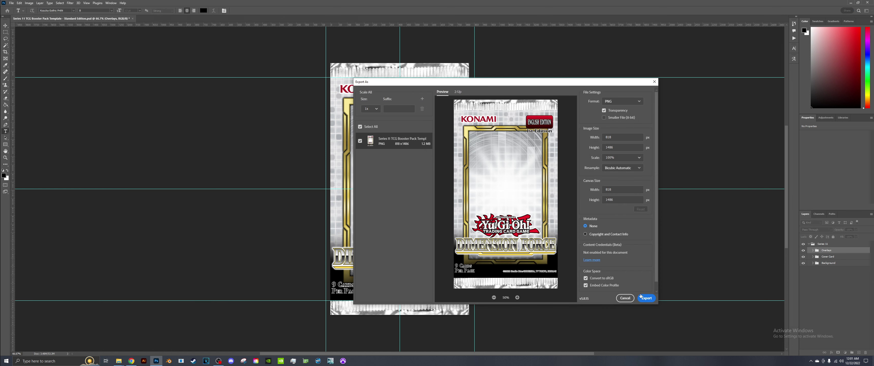
{"action": "left_click", "coordinate": [645, 298]}
{"action": "double_click", "coordinate": [611, 130]}
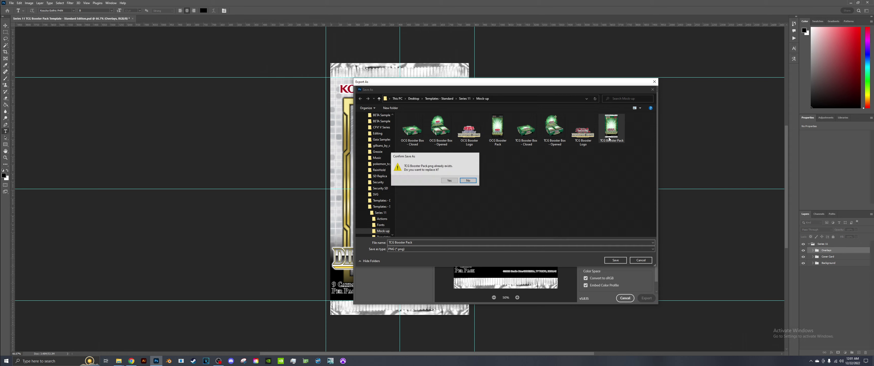
{"action": "left_click", "coordinate": [453, 181]}
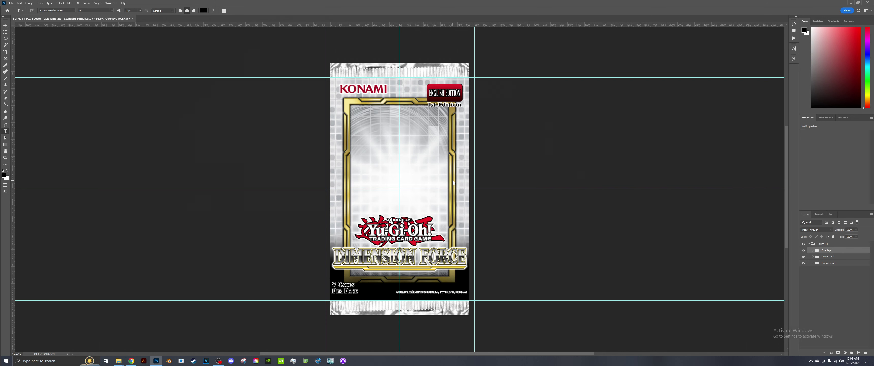
{"action": "left_click", "coordinate": [133, 18]}
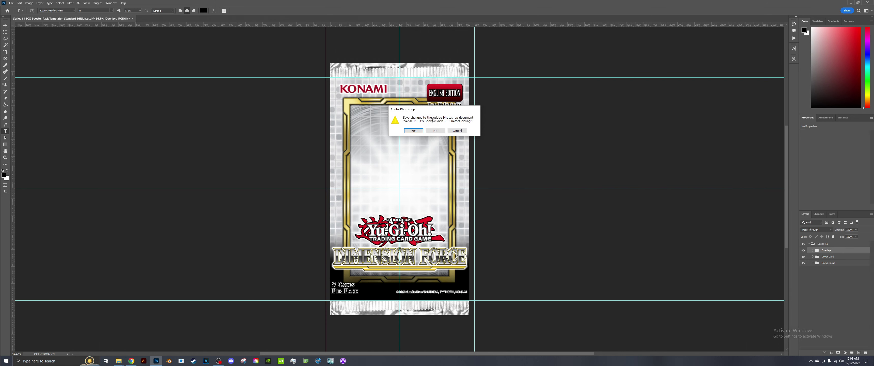
{"action": "left_click", "coordinate": [436, 131]}
Step: Open the OCG Booster Pack template and switch on the white-grey DIFO Background
{"action": "mouse_move", "coordinate": [119, 361]}
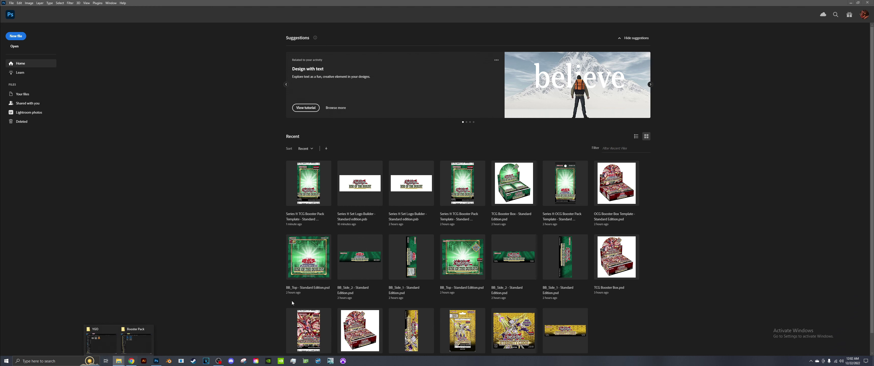
{"action": "left_click", "coordinate": [134, 343]}
{"action": "double_click", "coordinate": [394, 153]}
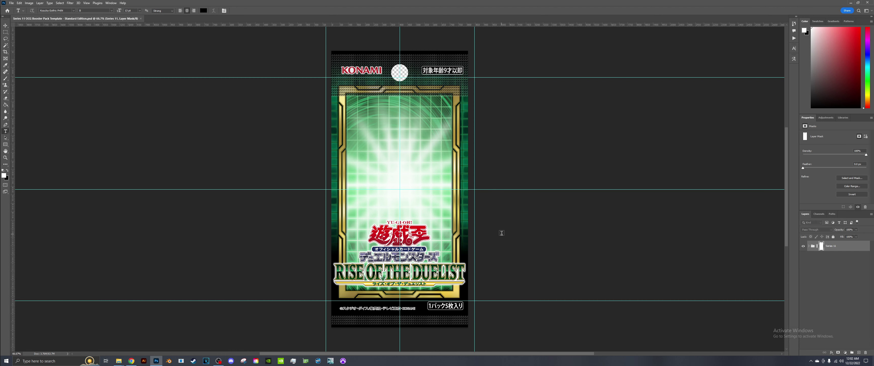
{"action": "left_click", "coordinate": [810, 246]}
{"action": "left_click", "coordinate": [814, 267]}
{"action": "left_click", "coordinate": [804, 275]}
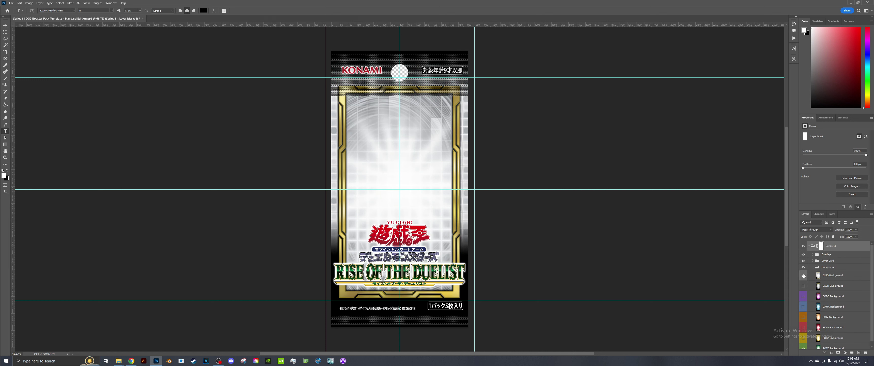
{"action": "left_click", "coordinate": [814, 267]}
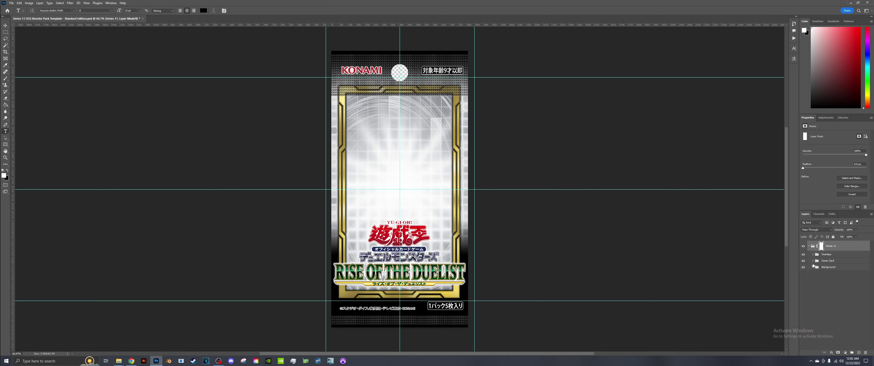
Step: Browse the Cover Card, Overlays and Ratios groups and reveal the Logo layer
{"action": "left_click", "coordinate": [813, 260]}
{"action": "left_click", "coordinate": [813, 261]}
{"action": "left_click", "coordinate": [813, 255]}
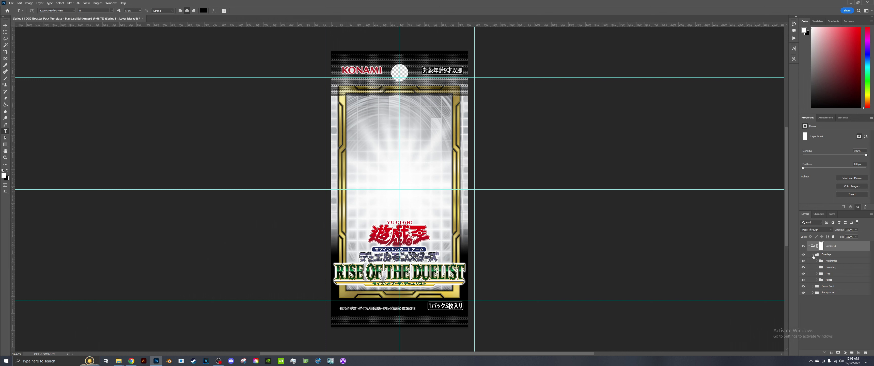
{"action": "left_click", "coordinate": [817, 280]}
{"action": "left_click", "coordinate": [818, 280]}
{"action": "left_click", "coordinate": [828, 274]}
Step: Replace the Logo smart object's contents with OCG Booster Logo
{"action": "left_click", "coordinate": [817, 273]}
{"action": "right_click", "coordinate": [828, 282]}
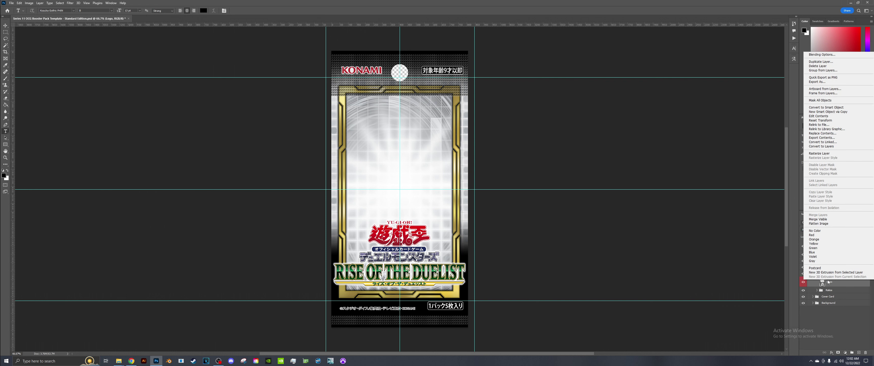
{"action": "left_click", "coordinate": [823, 134]}
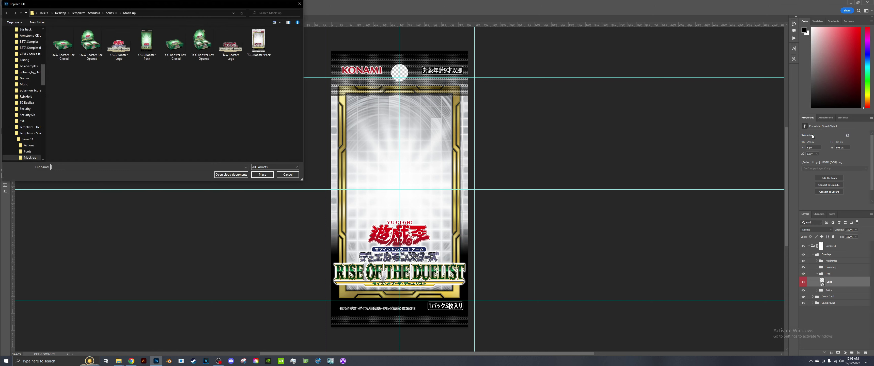
{"action": "double_click", "coordinate": [119, 44]}
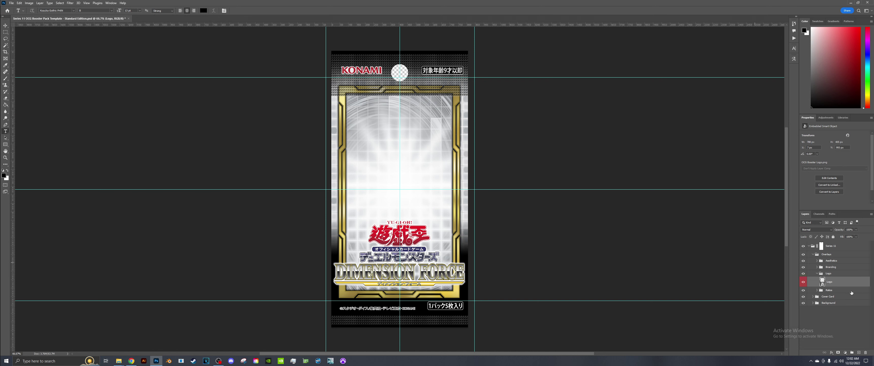
{"action": "left_click", "coordinate": [818, 273]}
Step: Check the copyright line and KONAMI logo layers in the Branding group
{"action": "left_click", "coordinate": [818, 267]}
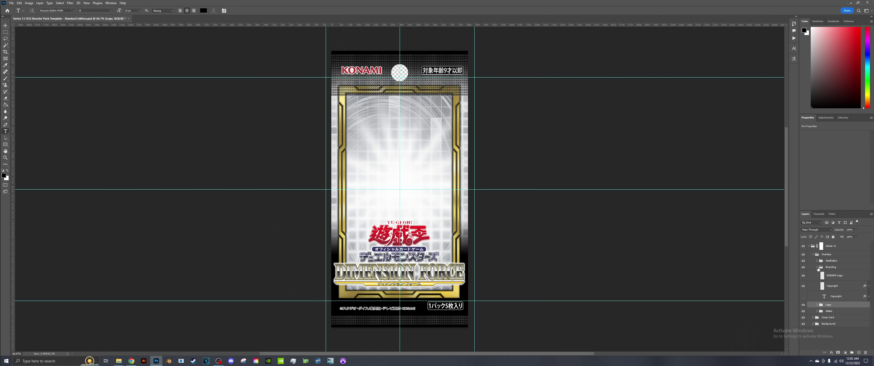
{"action": "left_click", "coordinate": [804, 286]}
{"action": "left_click", "coordinate": [803, 286]}
{"action": "left_click", "coordinate": [804, 275]}
{"action": "left_click", "coordinate": [803, 275]}
{"action": "left_click", "coordinate": [818, 267]}
Step: Check the Foiling layer and its mask, then collapse Overlays and Series 11
{"action": "left_click", "coordinate": [817, 261]}
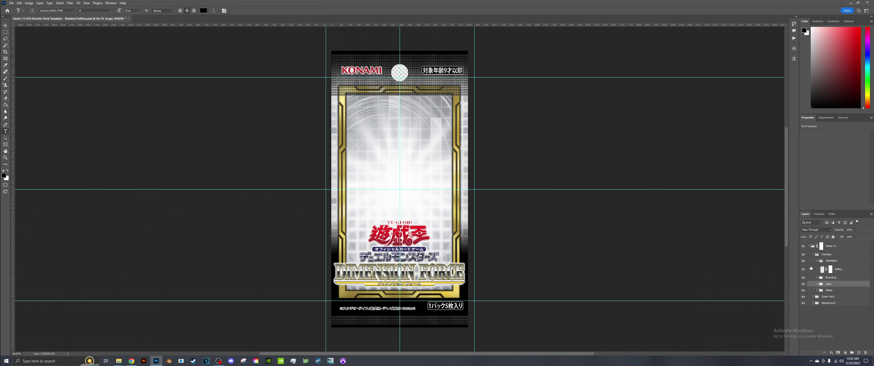
{"action": "left_click", "coordinate": [804, 269]}
{"action": "left_click", "coordinate": [804, 270]}
{"action": "left_click", "coordinate": [831, 270]}
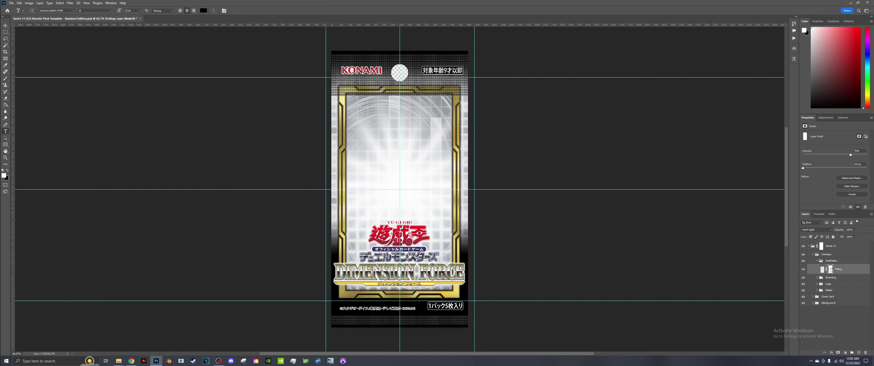
{"action": "right_click", "coordinate": [831, 268]}
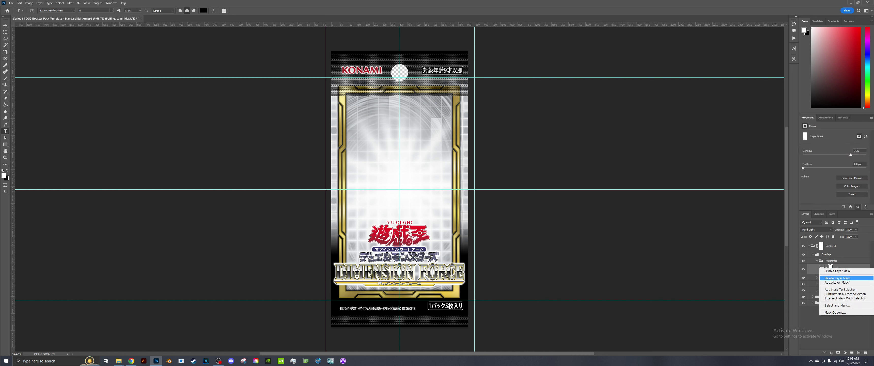
{"action": "left_click", "coordinate": [833, 271]}
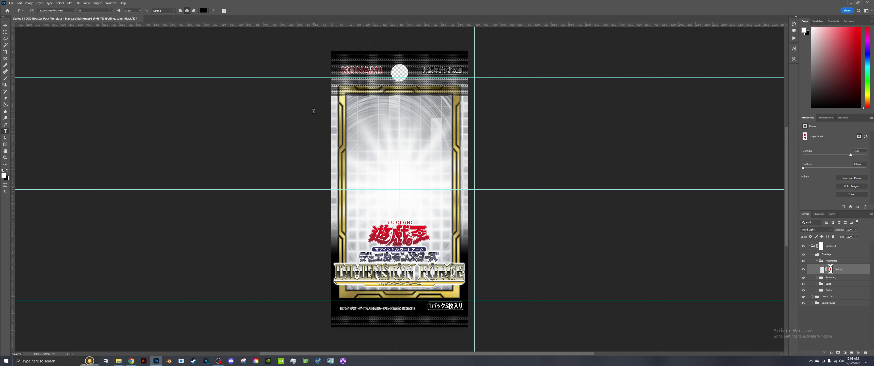
{"action": "left_click", "coordinate": [829, 271], "text": "shift"}
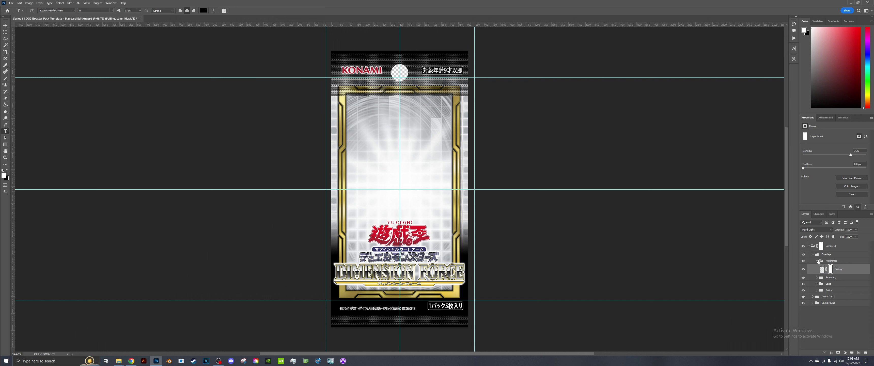
{"action": "left_click", "coordinate": [827, 254]}
{"action": "left_click", "coordinate": [813, 255]}
{"action": "left_click", "coordinate": [811, 247]}
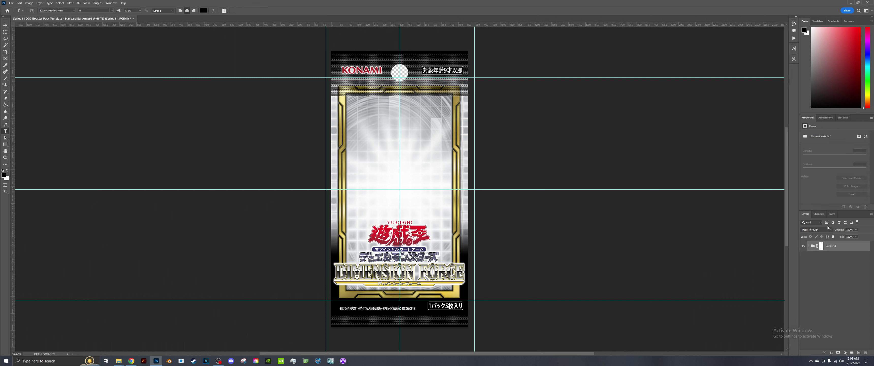
Step: Export the pack as PNG over OCG Booster Pack.png and close the document
{"action": "left_click", "coordinate": [11, 3]}
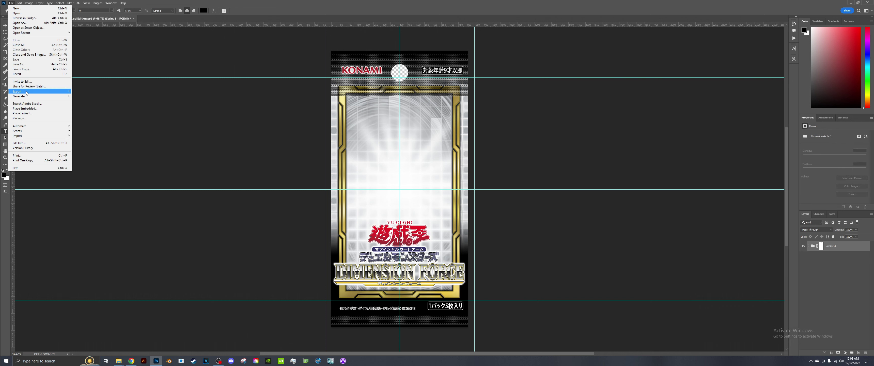
{"action": "mouse_move", "coordinate": [40, 86]}
{"action": "left_click", "coordinate": [73, 95]}
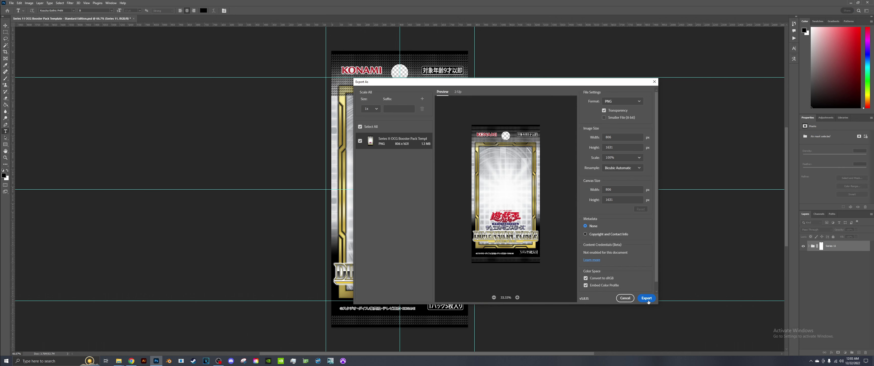
{"action": "left_click", "coordinate": [647, 298]}
{"action": "double_click", "coordinate": [498, 130]}
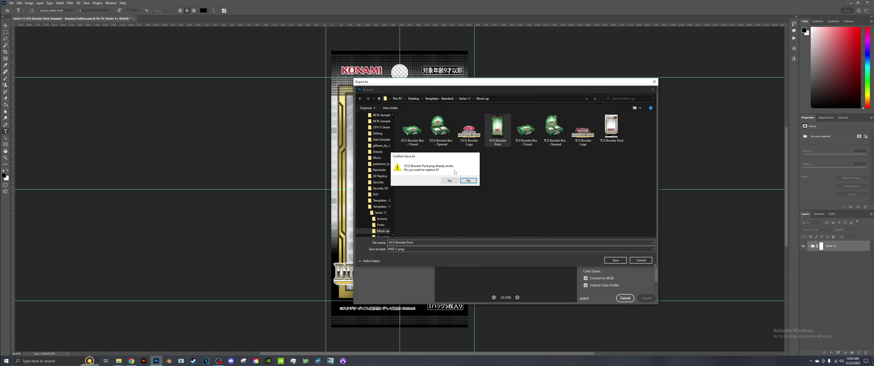
{"action": "left_click", "coordinate": [450, 180]}
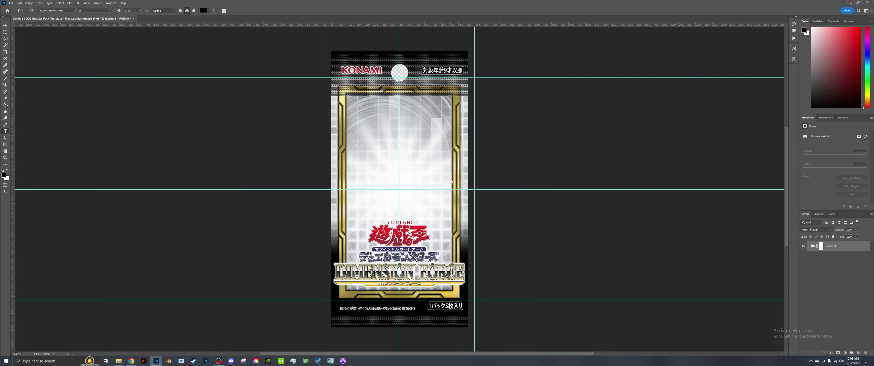
{"action": "left_click", "coordinate": [133, 19]}
{"action": "left_click", "coordinate": [435, 128]}
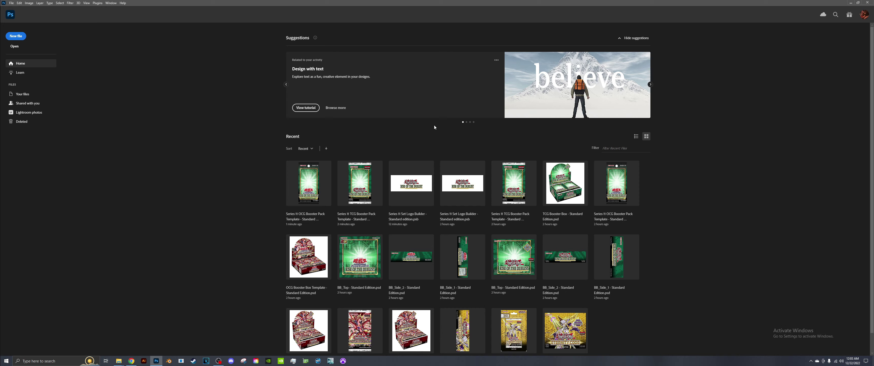
Step: Open BB_Side_1 from Booster Box > TCG View > Box Parts in Photoshop
{"action": "mouse_move", "coordinate": [118, 361]}
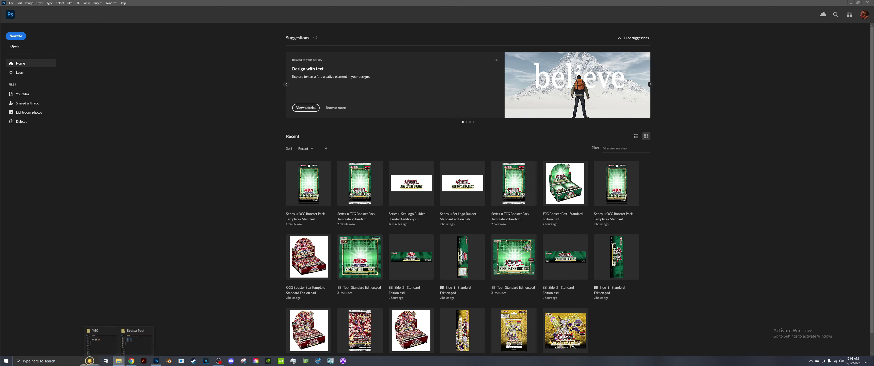
{"action": "left_click", "coordinate": [136, 338]}
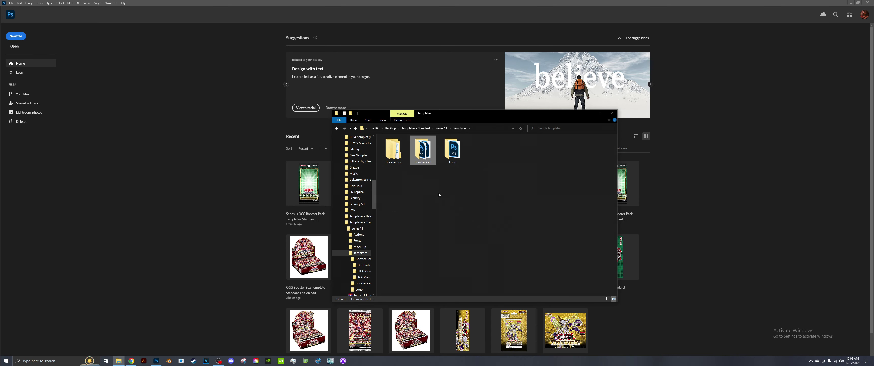
{"action": "double_click", "coordinate": [393, 150]}
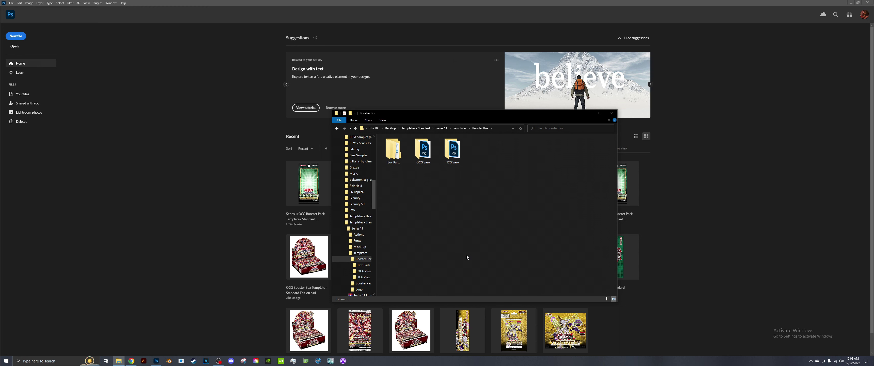
{"action": "double_click", "coordinate": [452, 149]}
{"action": "double_click", "coordinate": [394, 150]}
{"action": "double_click", "coordinate": [393, 150]}
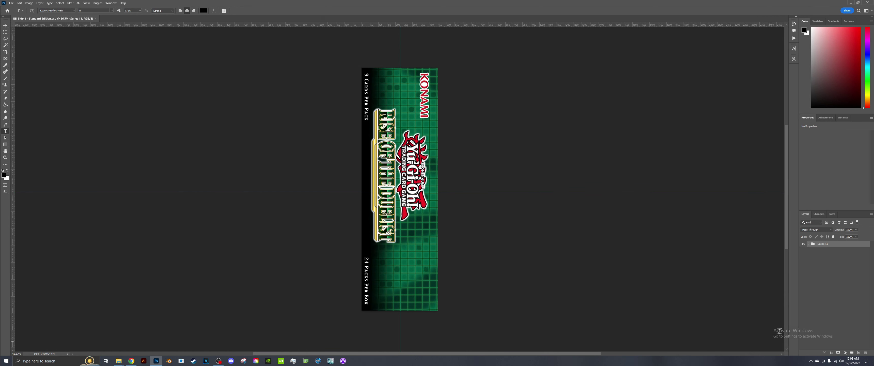
Step: Show the DIFO Background layer and replace the Logo smart object with TCG Booster Logo
{"action": "left_click", "coordinate": [810, 244]}
{"action": "left_click", "coordinate": [813, 263]}
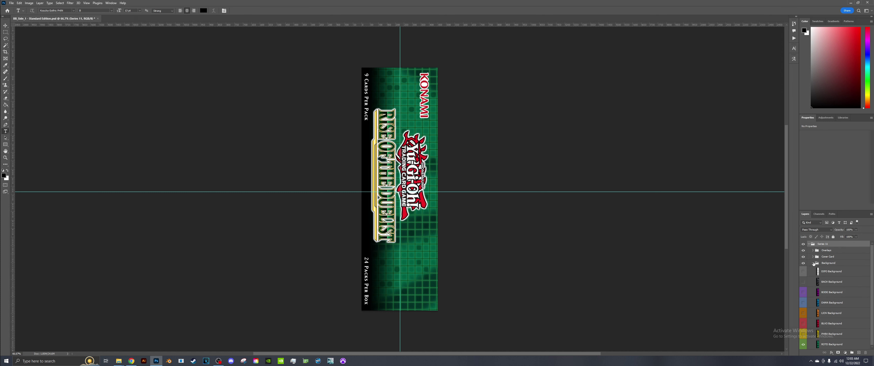
{"action": "left_click", "coordinate": [804, 271]}
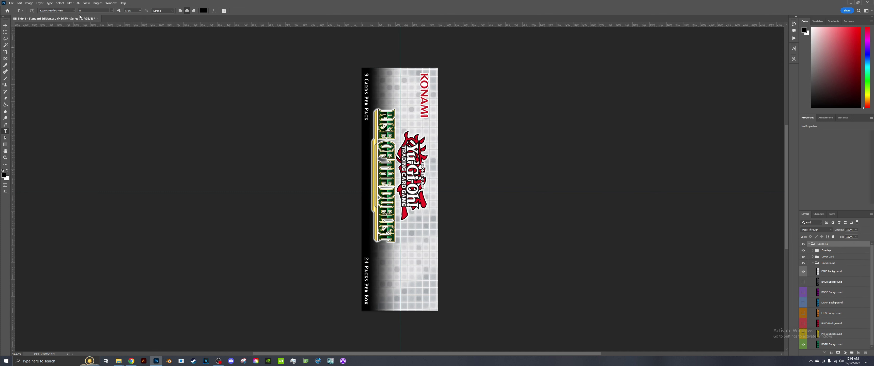
{"action": "left_click", "coordinate": [5, 26]}
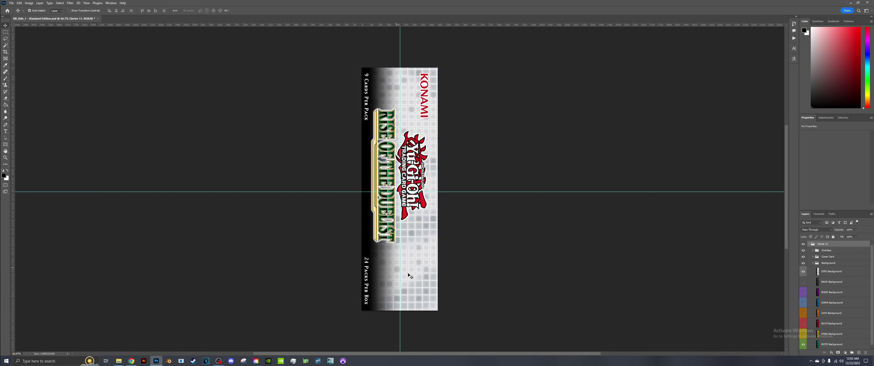
{"action": "left_click", "coordinate": [382, 157]}
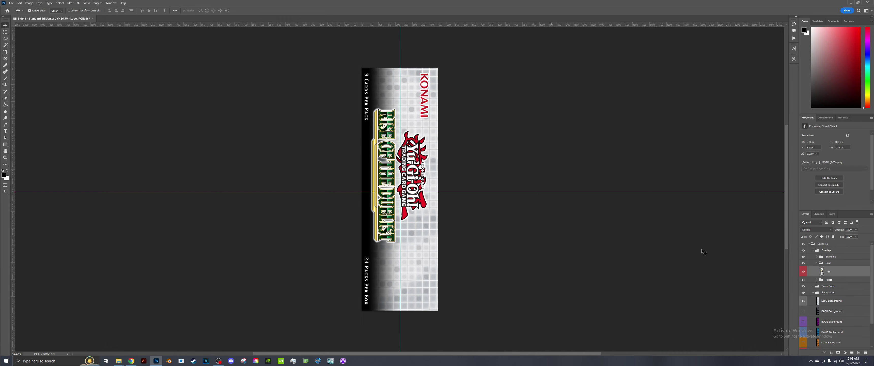
{"action": "right_click", "coordinate": [838, 270]}
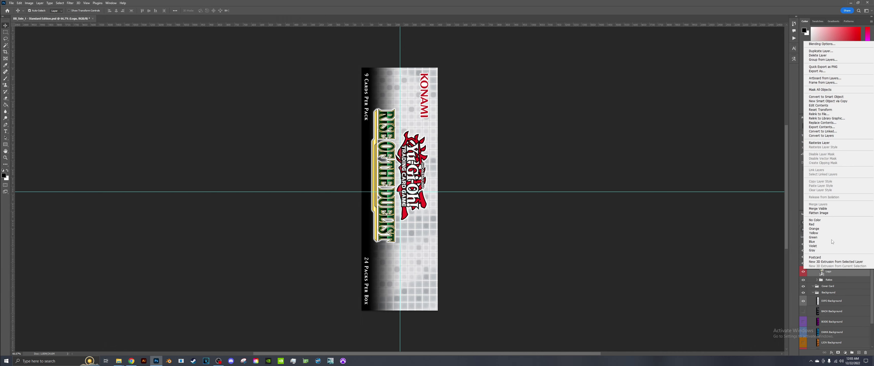
{"action": "left_click", "coordinate": [820, 123]}
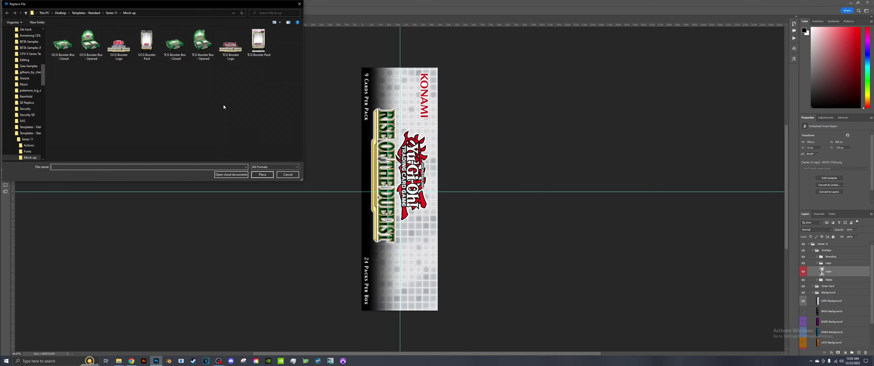
{"action": "double_click", "coordinate": [228, 57]}
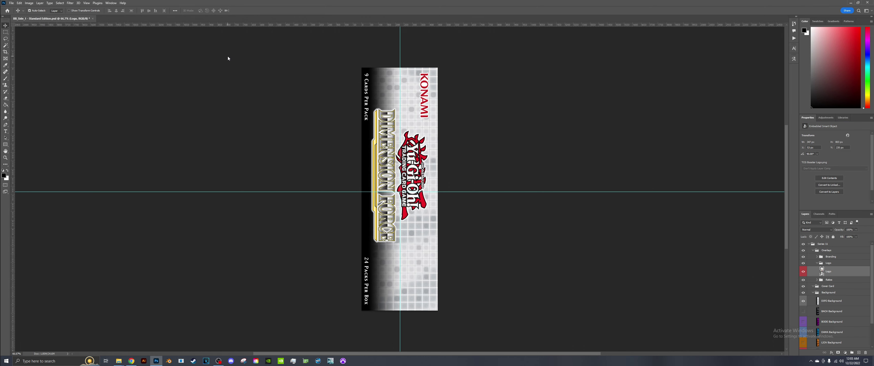
Step: Export BB_Side_1 as PNG over the existing TCG BB_Side_1 file, then open BB_Side_2
{"action": "left_click", "coordinate": [9, 2]}
{"action": "mouse_move", "coordinate": [34, 90]}
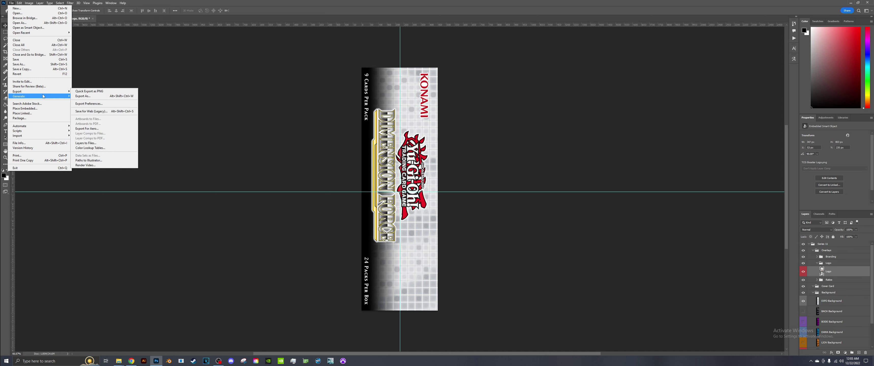
{"action": "left_click", "coordinate": [102, 96]}
{"action": "key", "text": "Return"}
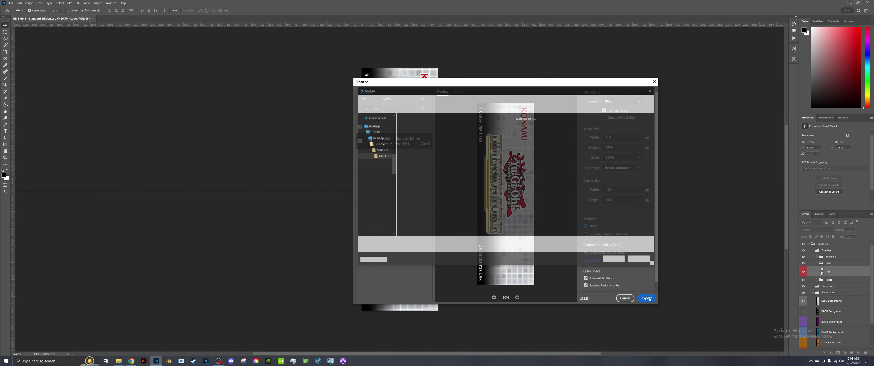
{"action": "left_click", "coordinate": [462, 98]}
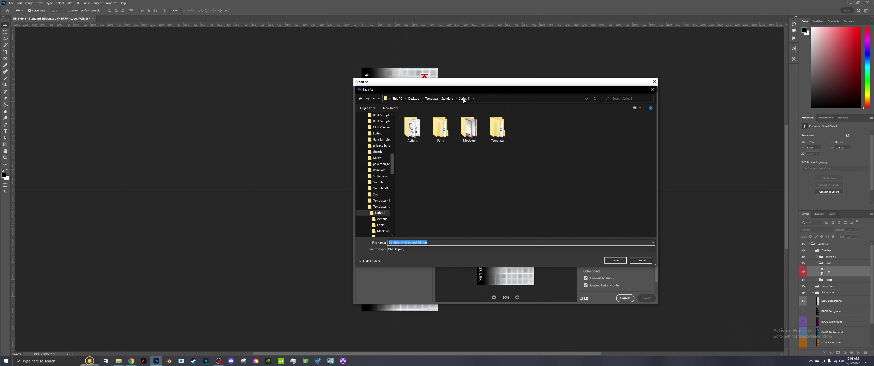
{"action": "double_click", "coordinate": [498, 129]}
{"action": "double_click", "coordinate": [423, 123]}
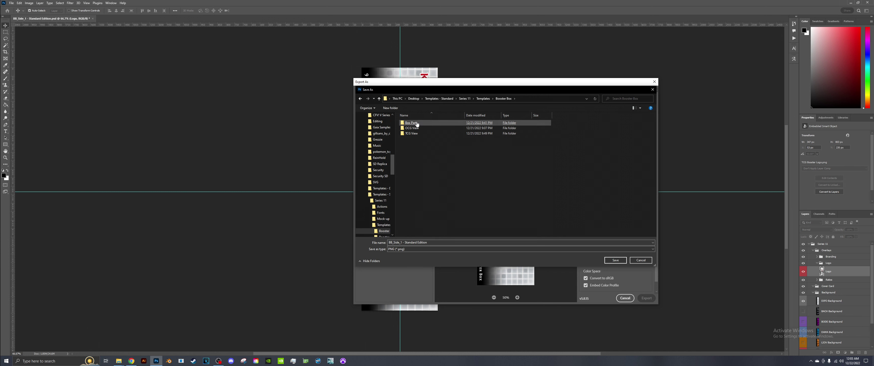
{"action": "double_click", "coordinate": [465, 123]}
{"action": "double_click", "coordinate": [407, 129]}
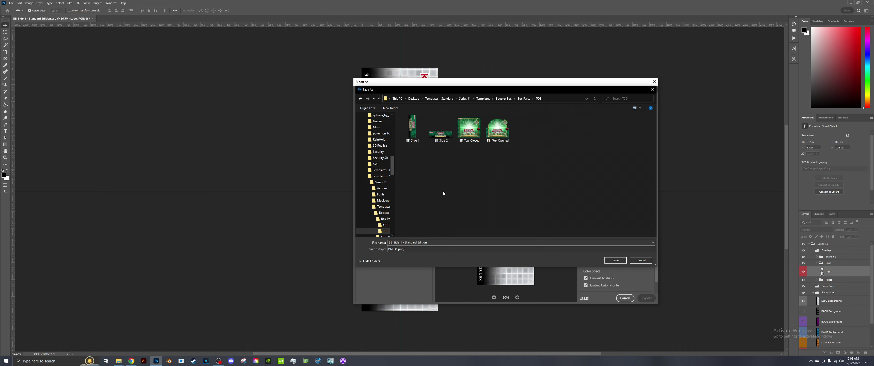
{"action": "double_click", "coordinate": [413, 127]}
{"action": "left_click", "coordinate": [450, 180]}
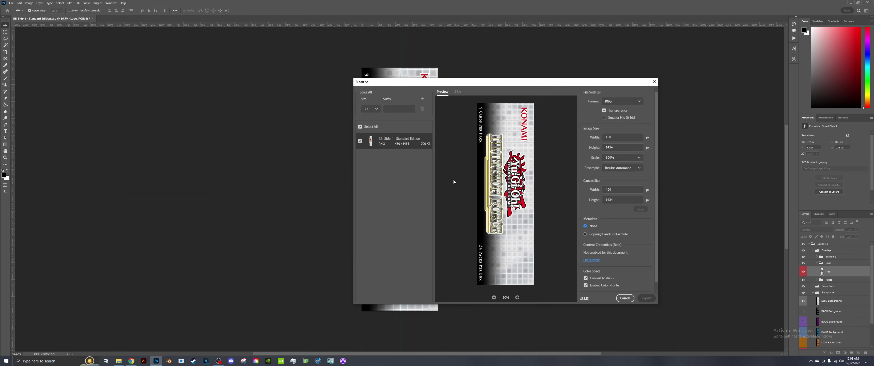
{"action": "left_click", "coordinate": [120, 361]}
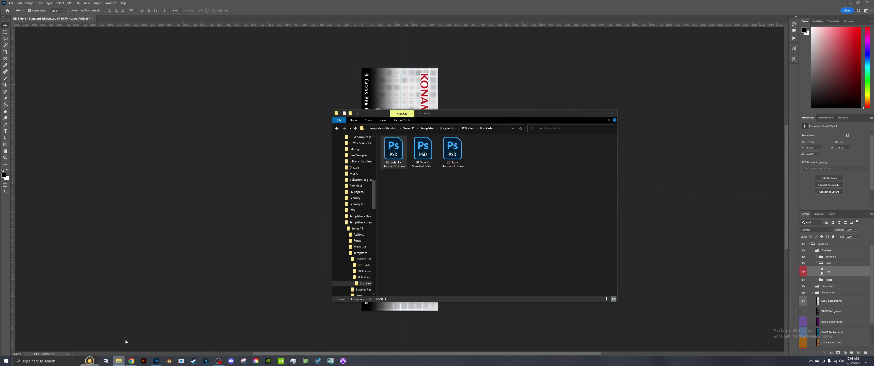
{"action": "double_click", "coordinate": [425, 168]}
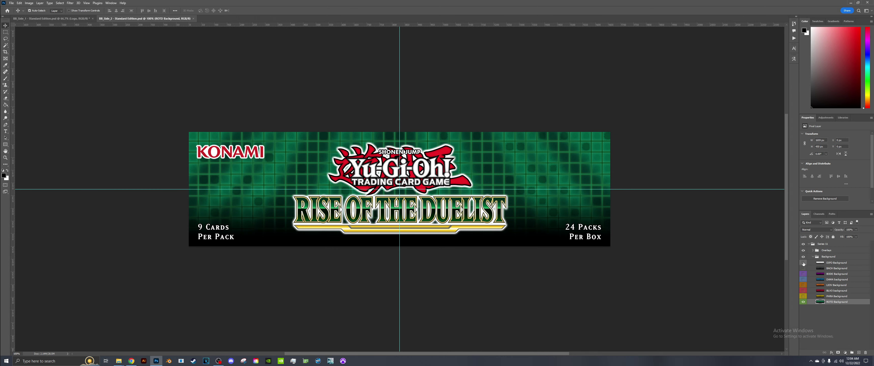
Step: Show BB_Side_2's DIFO Background layer and swap its Logo contents for TCG Booster Logo
{"action": "left_click", "coordinate": [804, 264]}
{"action": "left_click", "coordinate": [459, 215]}
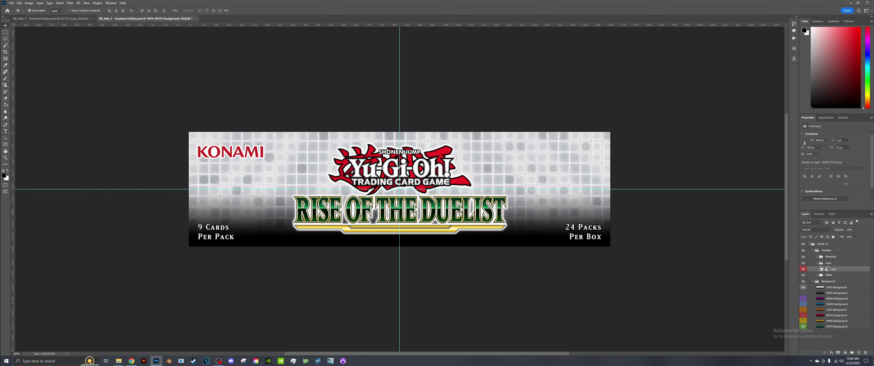
{"action": "right_click", "coordinate": [840, 271]}
{"action": "left_click", "coordinate": [825, 126]}
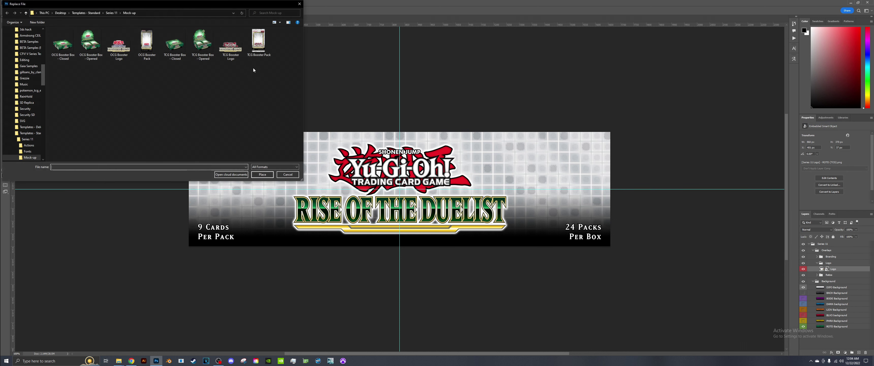
{"action": "double_click", "coordinate": [237, 56]}
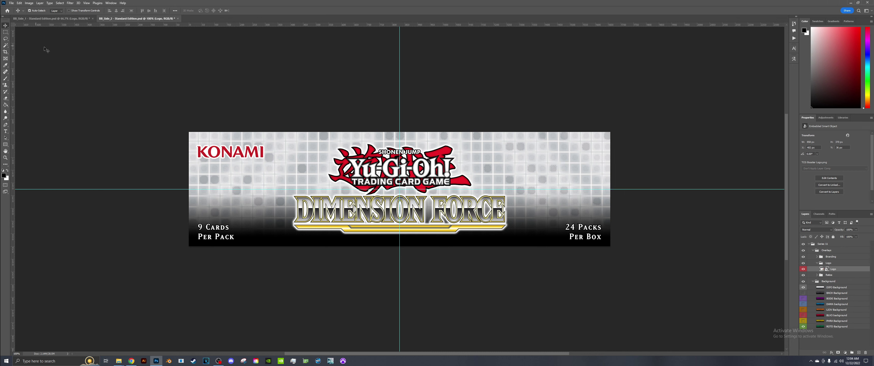
Step: Check BB_Side_1's Card Count and Pack Count text layers, then return to BB_Side_2
{"action": "left_click", "coordinate": [54, 18]}
{"action": "left_click", "coordinate": [368, 104]}
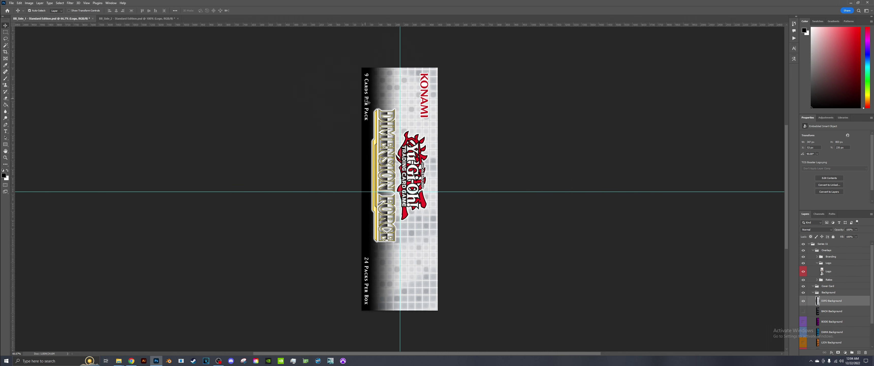
{"action": "left_click", "coordinate": [367, 84]}
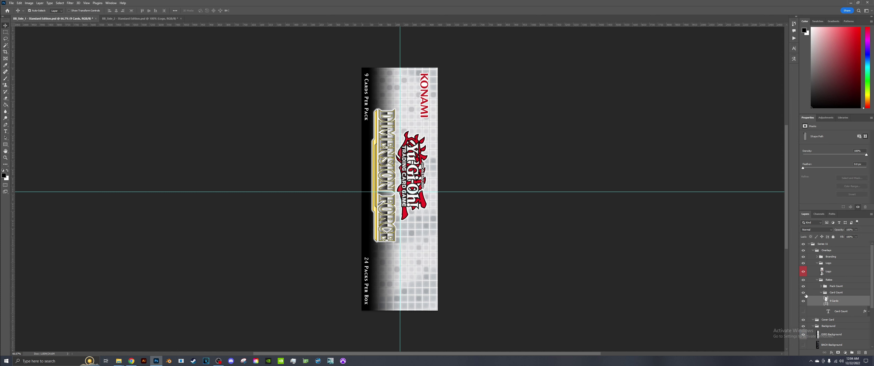
{"action": "left_click", "coordinate": [804, 293]}
{"action": "left_click", "coordinate": [804, 294]}
{"action": "left_click", "coordinate": [803, 286]}
{"action": "left_click", "coordinate": [804, 286]}
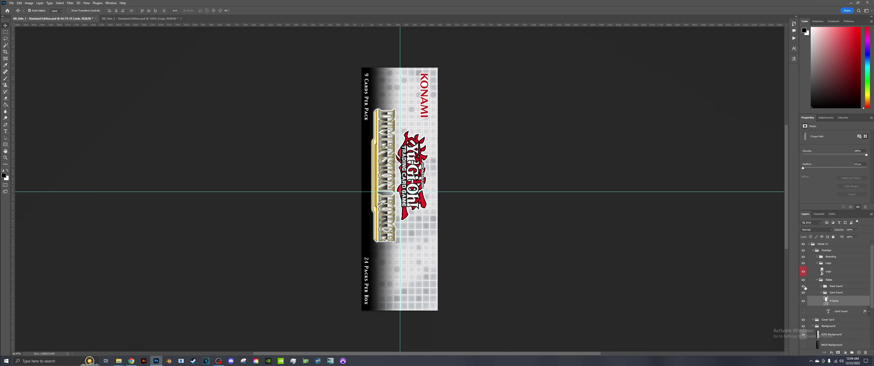
{"action": "left_click", "coordinate": [143, 18]}
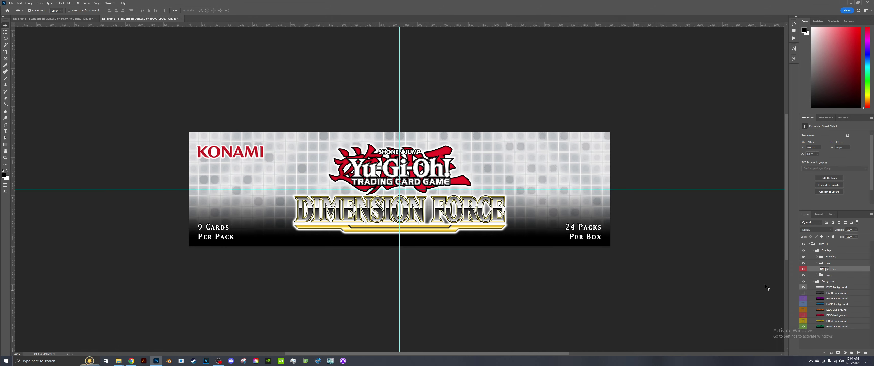
Step: Export BB_Side_2 as PNG, replacing the existing BB_Side_2 file in the TCG folder
{"action": "left_click", "coordinate": [11, 3]}
{"action": "mouse_move", "coordinate": [41, 91]}
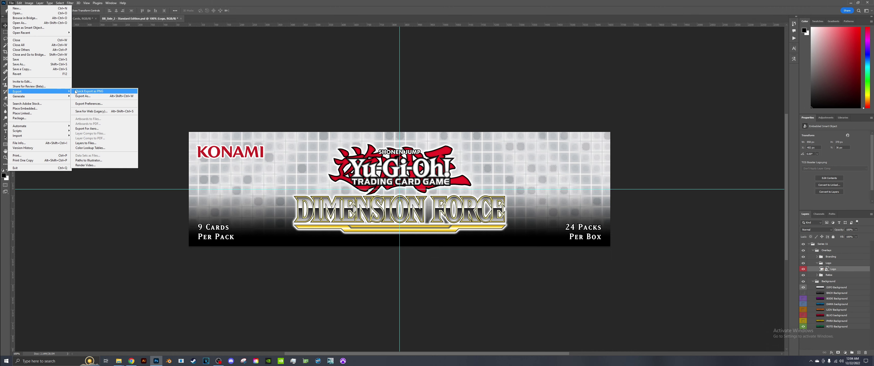
{"action": "left_click", "coordinate": [83, 96]}
{"action": "left_click", "coordinate": [646, 298]}
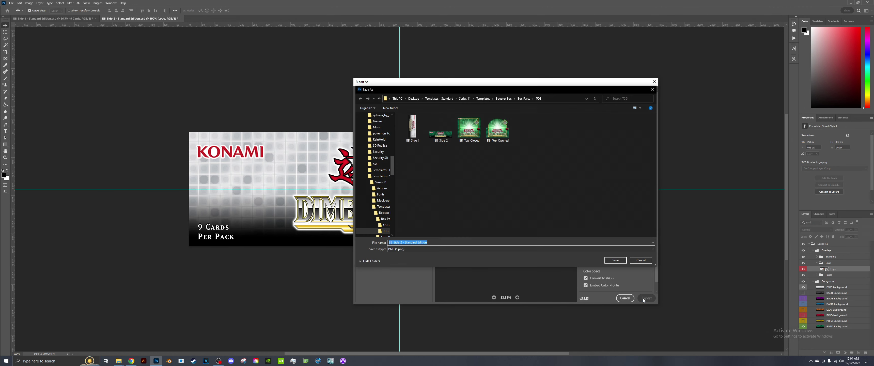
{"action": "double_click", "coordinate": [437, 142]}
{"action": "left_click", "coordinate": [449, 178]}
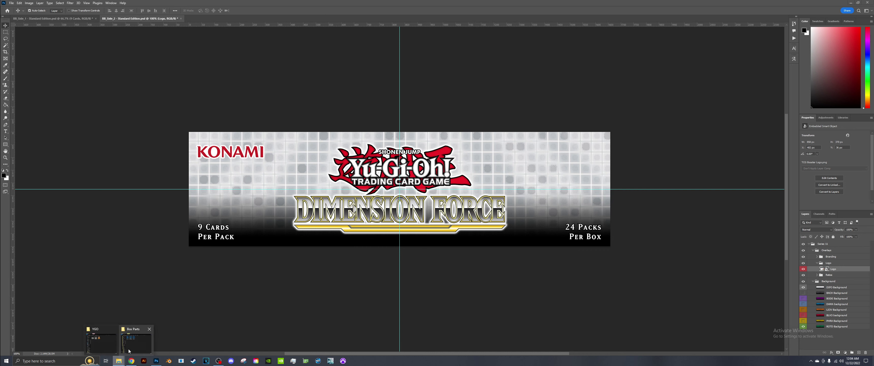
{"action": "left_click", "coordinate": [136, 341]}
Step: Open BB_Top and turn on the grey DIFO background layer
{"action": "double_click", "coordinate": [451, 162]}
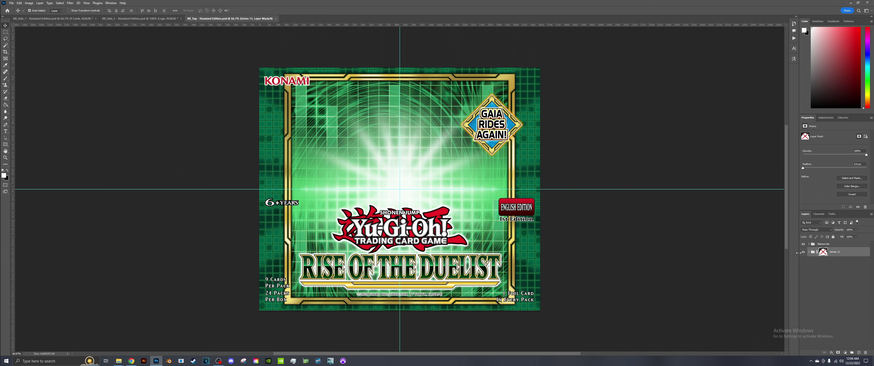
{"action": "left_click", "coordinate": [809, 252]}
{"action": "left_click", "coordinate": [814, 271]}
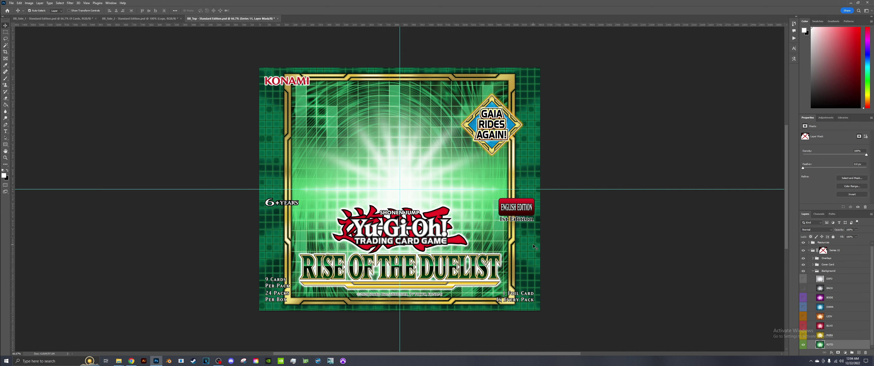
{"action": "left_click", "coordinate": [830, 345]}
{"action": "left_click", "coordinate": [804, 279]}
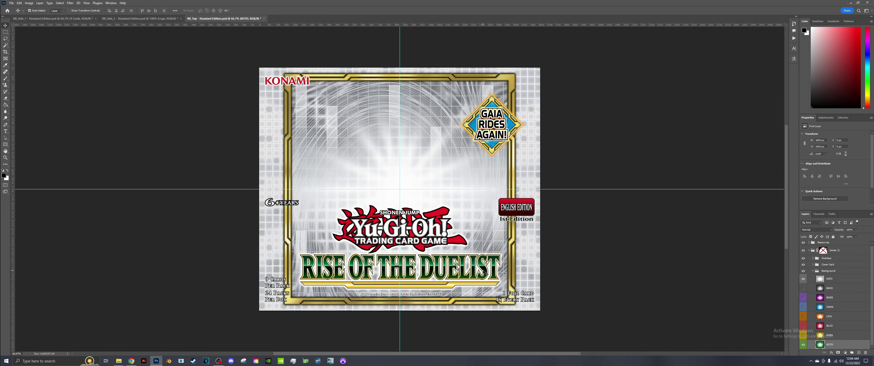
Step: Replace the Logo smart object's contents with the TCG Booster Logo file
{"action": "left_click", "coordinate": [813, 258]}
{"action": "left_click", "coordinate": [830, 285]}
{"action": "right_click", "coordinate": [828, 287]}
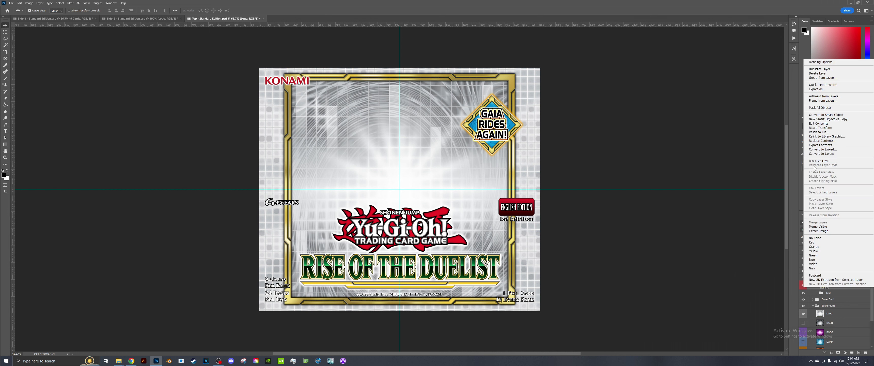
{"action": "left_click", "coordinate": [823, 141]}
{"action": "left_click", "coordinate": [228, 55]}
{"action": "double_click", "coordinate": [228, 56]}
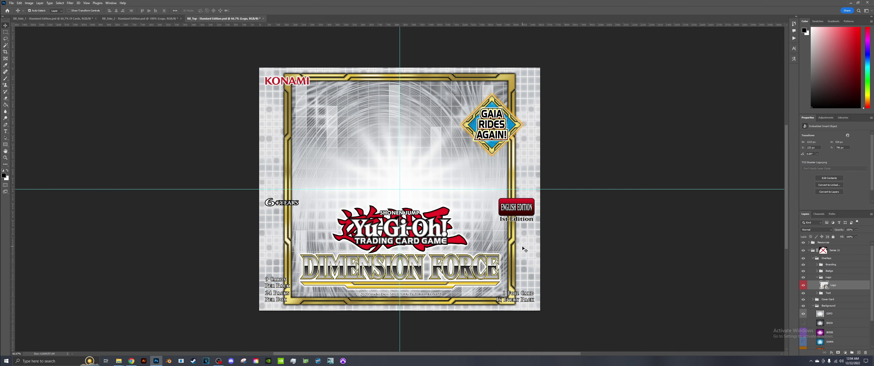
Step: Toggle the Card Count, Pack Count and Holo Count text layers to check them
{"action": "left_click", "coordinate": [274, 288]}
{"action": "left_click", "coordinate": [825, 337]}
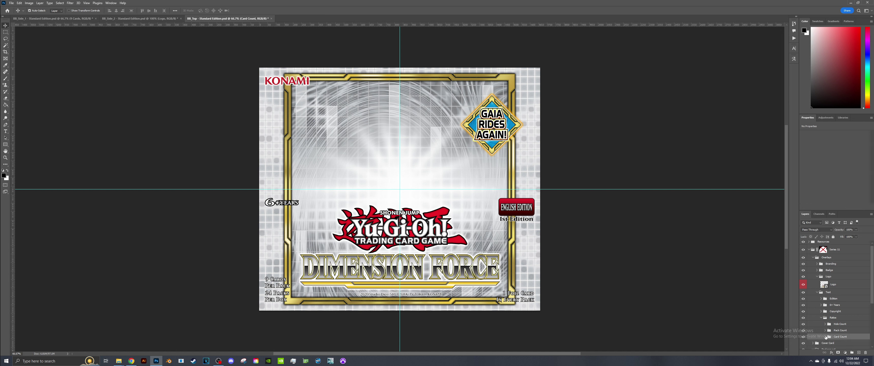
{"action": "left_click", "coordinate": [825, 337]}
{"action": "left_click", "coordinate": [803, 325]}
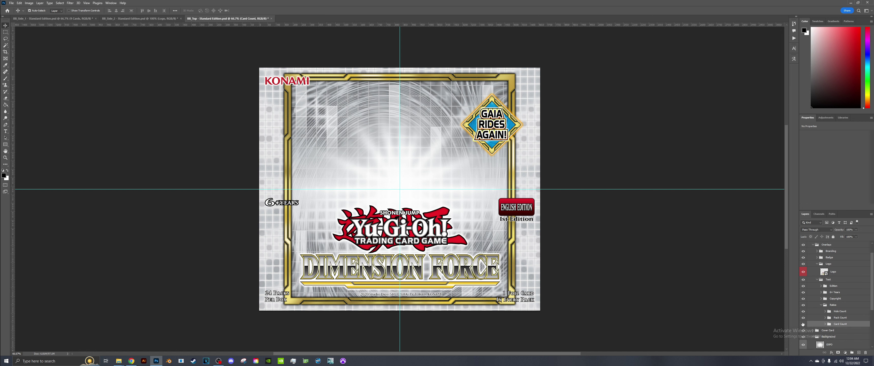
{"action": "left_click", "coordinate": [803, 324]}
{"action": "left_click", "coordinate": [803, 318]}
{"action": "left_click", "coordinate": [803, 317]}
{"action": "left_click", "coordinate": [804, 311]}
{"action": "left_click", "coordinate": [803, 311]}
Step: Check the copyright, 6+ YEARS and ENGLISH EDITION layers, then select the GAIA RIDES AGAIN! badge
{"action": "left_click", "coordinate": [822, 305]}
{"action": "left_click", "coordinate": [804, 299]}
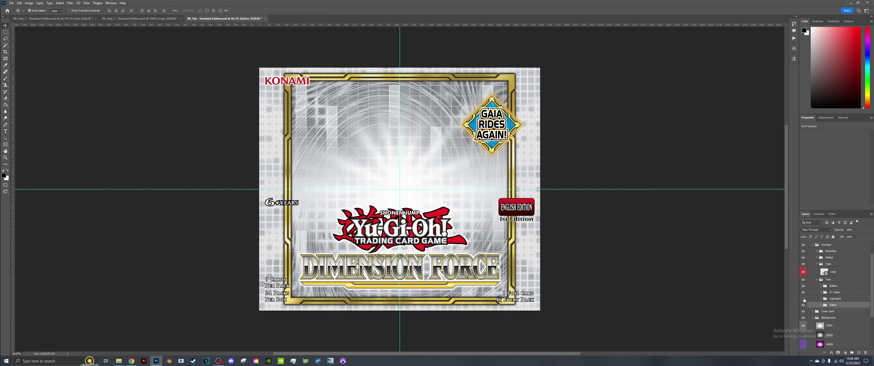
{"action": "left_click", "coordinate": [804, 299]}
{"action": "left_click", "coordinate": [803, 292]}
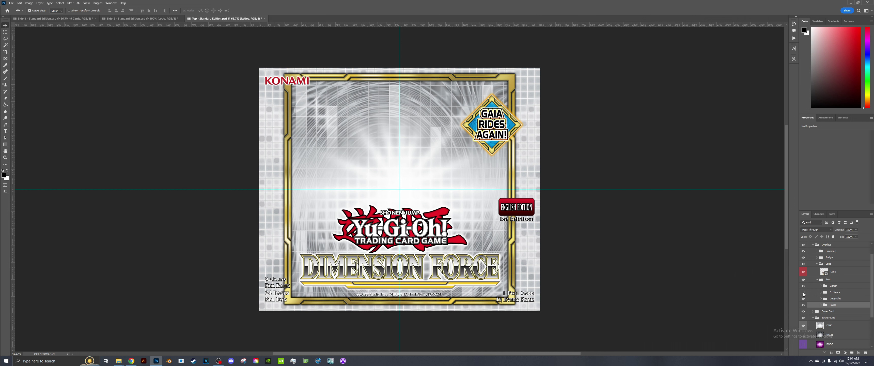
{"action": "left_click", "coordinate": [804, 292]}
{"action": "left_click", "coordinate": [803, 287]}
{"action": "left_click", "coordinate": [804, 286]}
{"action": "left_click", "coordinate": [817, 279]}
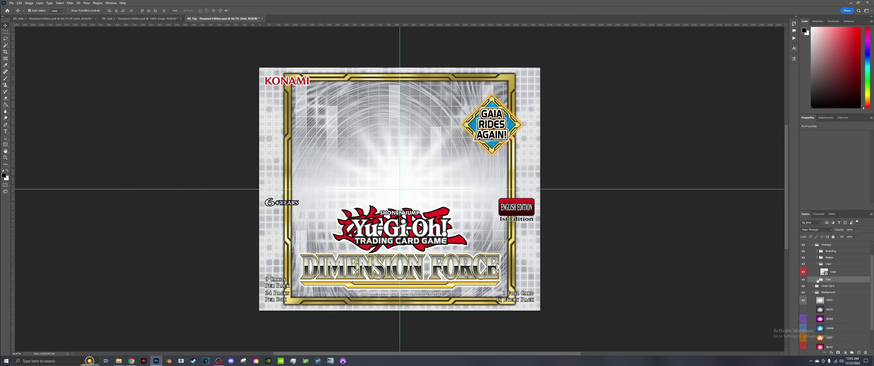
{"action": "left_click", "coordinate": [487, 126]}
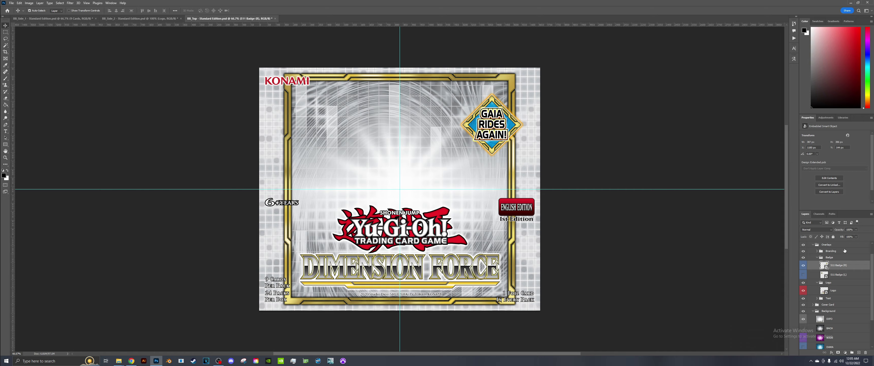
Step: Open the S11 Badge smart object and compare its upper and lower badge renders
{"action": "double_click", "coordinate": [825, 264]}
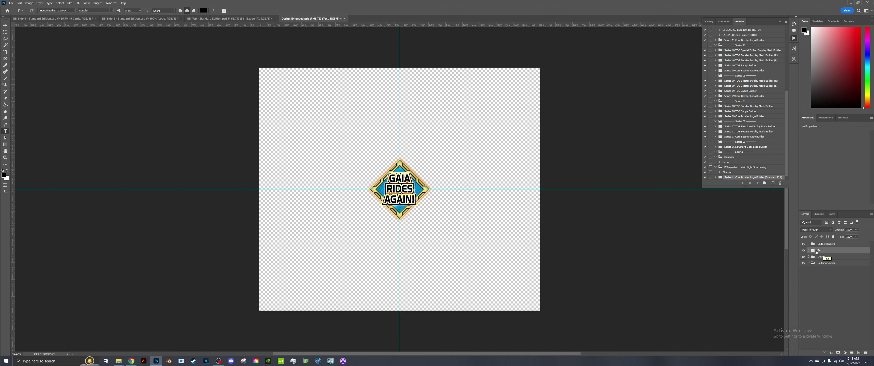
{"action": "left_click", "coordinate": [810, 244]}
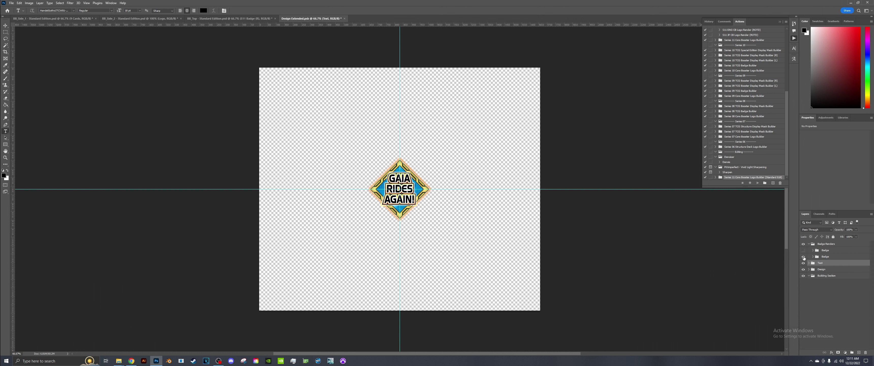
{"action": "left_click", "coordinate": [803, 257]}
{"action": "left_click", "coordinate": [804, 250]}
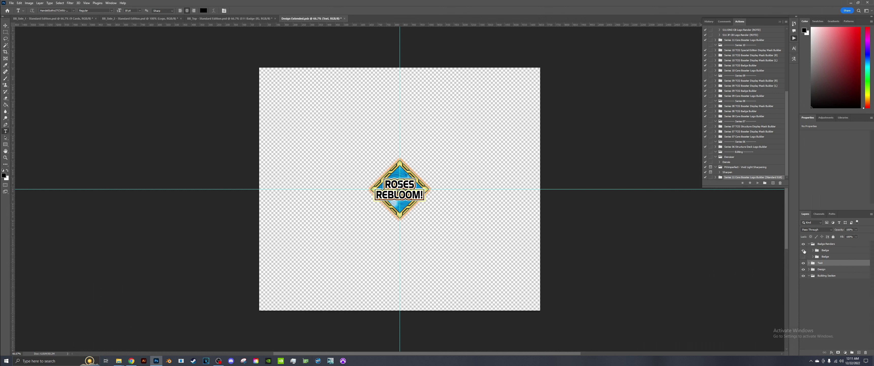
{"action": "left_click", "coordinate": [804, 251]}
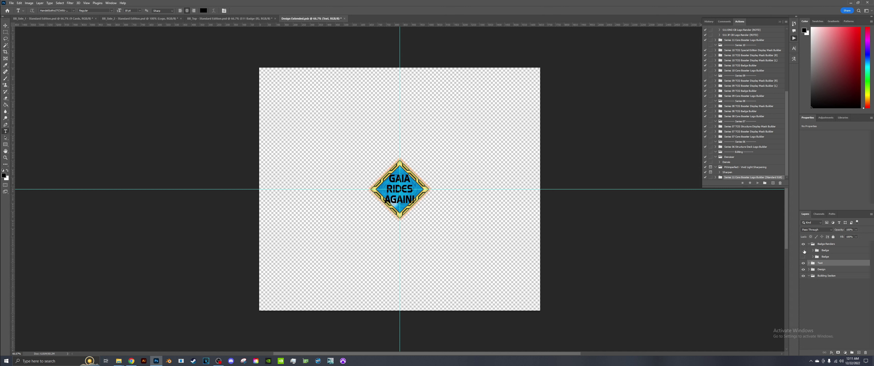
Step: Compare the 2L and 3L Badge Text layers, leaving 3L Badge Text visible
{"action": "left_click", "coordinate": [810, 263]}
{"action": "left_click", "coordinate": [803, 271]}
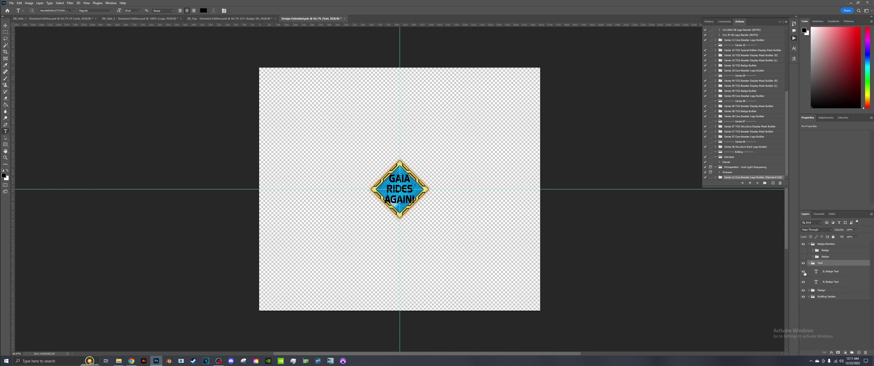
{"action": "left_click", "coordinate": [804, 282]}
{"action": "left_click", "coordinate": [804, 271]}
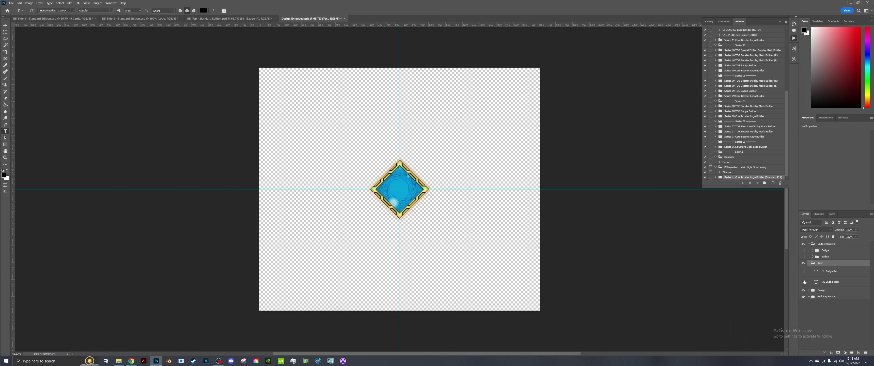
{"action": "left_click", "coordinate": [803, 282]}
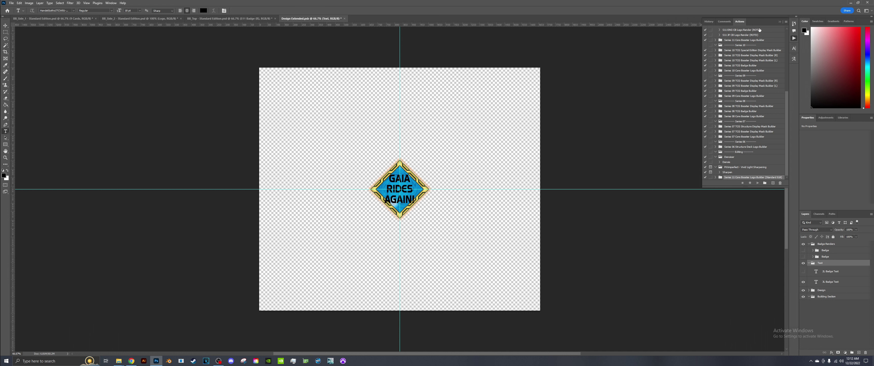
{"action": "left_click", "coordinate": [787, 22]}
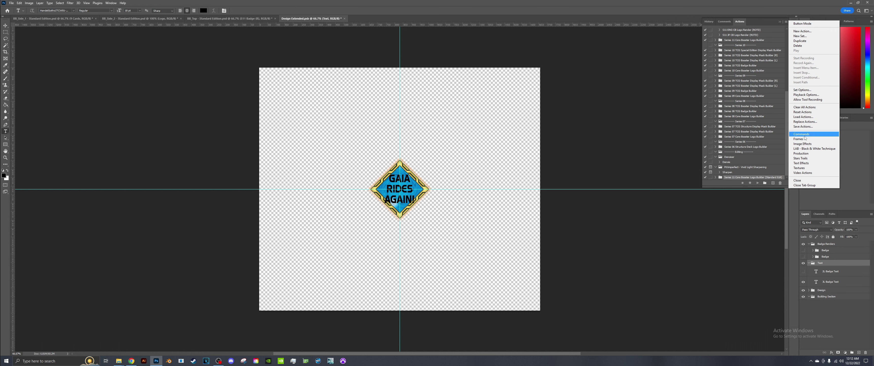
Step: Load the Series 11 TCG Badge Builder action set
{"action": "left_click", "coordinate": [804, 117]}
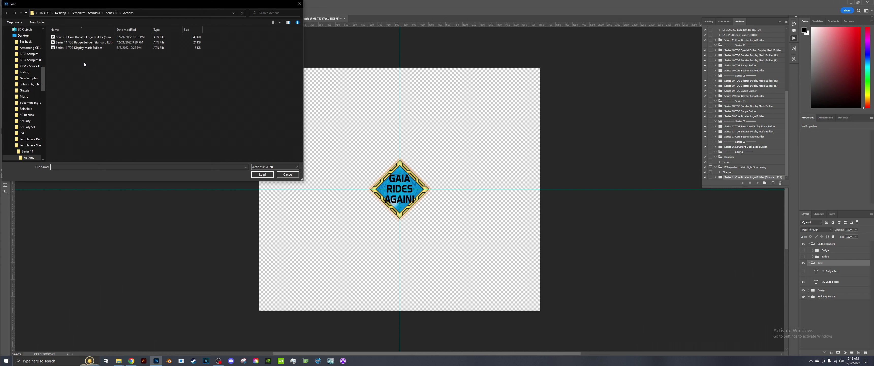
{"action": "double_click", "coordinate": [88, 42]}
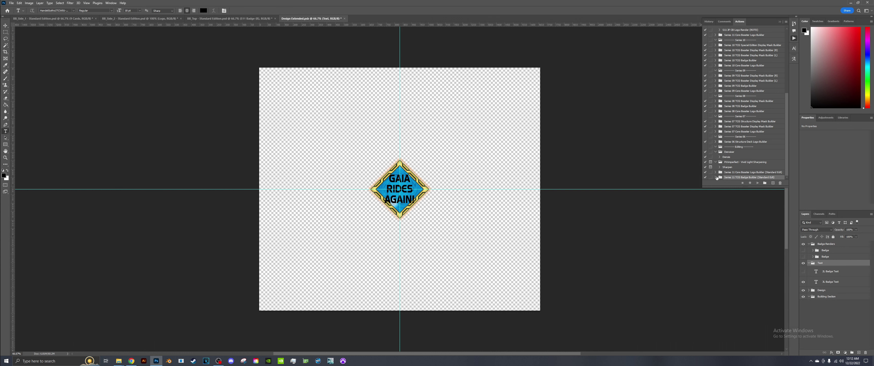
{"action": "left_click", "coordinate": [405, 183]}
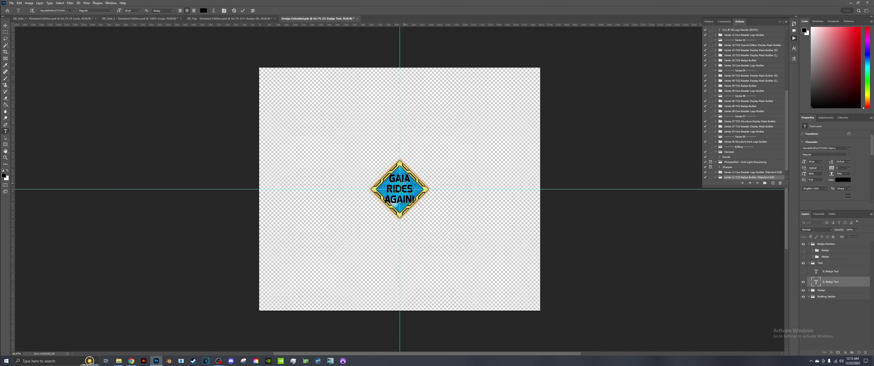
{"action": "key", "text": "ctrl+a"}
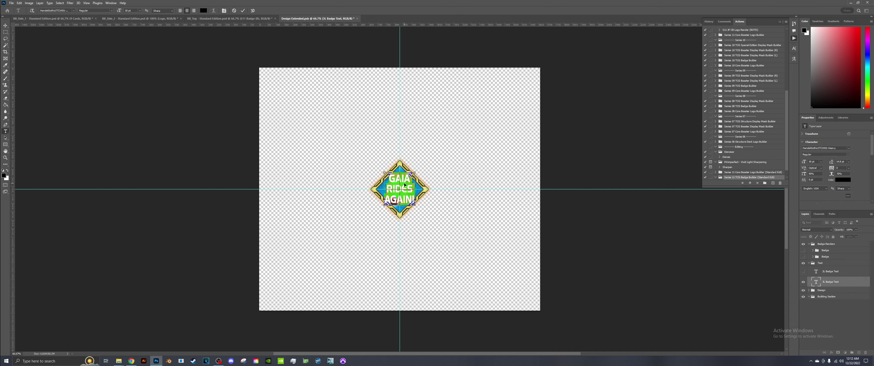
{"action": "left_click", "coordinate": [233, 11]}
Step: Change the 2L Badge Text to read THE SHOW / GOES ON! on two lines
{"action": "left_click", "coordinate": [804, 271]}
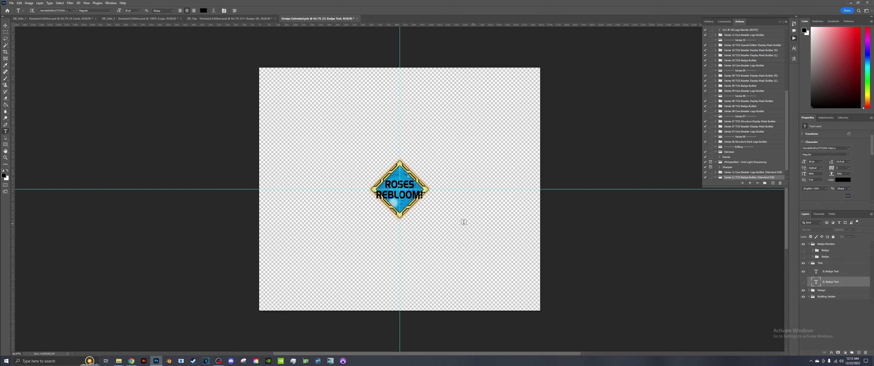
{"action": "left_click", "coordinate": [412, 195]}
{"action": "key", "text": "ctrl+a"}
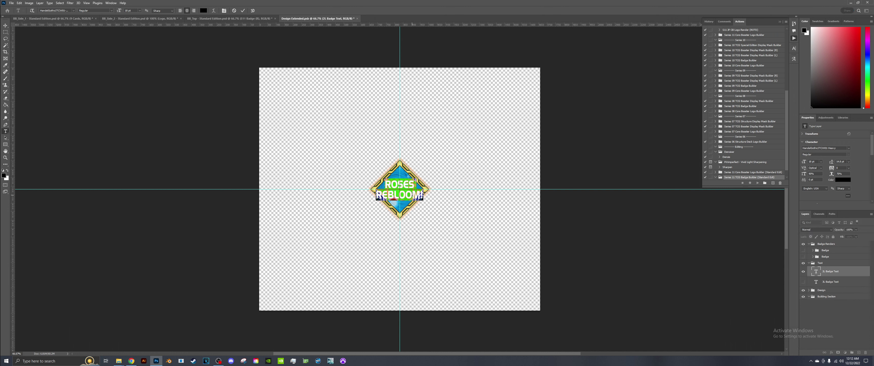
{"action": "type", "text": "THE"}
{"action": "key", "text": "Return"}
{"action": "type", "text": "SHOW"}
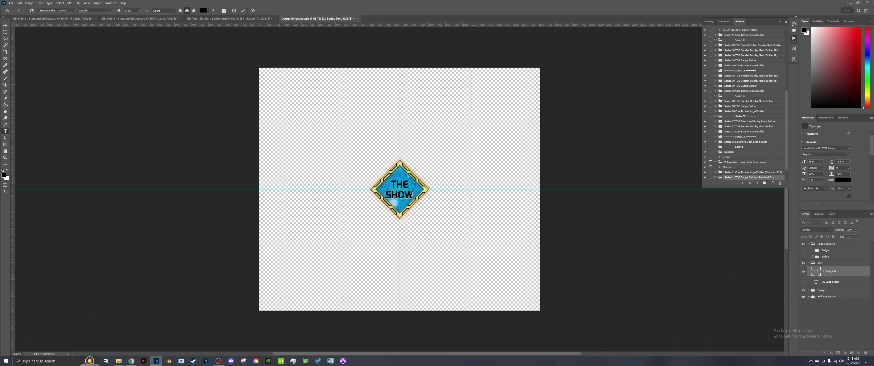
{"action": "key", "text": "BackSpace"}
{"action": "key", "text": "BackSpace"}
{"action": "key", "text": "BackSpace"}
{"action": "key", "text": "BackSpace"}
{"action": "type", "text": "SHOWE"}
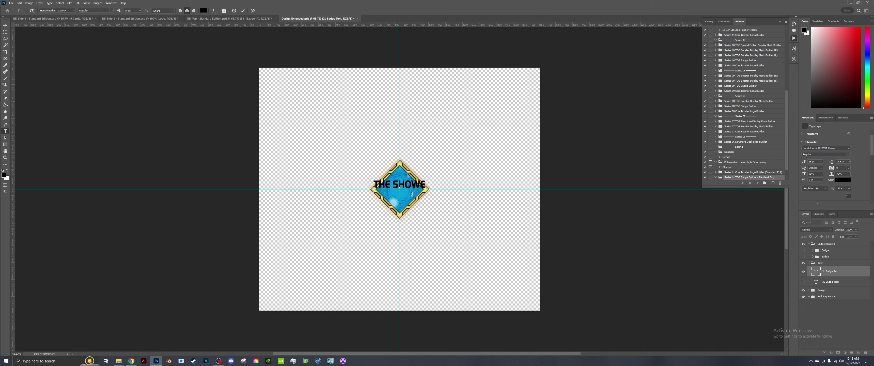
{"action": "key", "text": "BackSpace"}
{"action": "key", "text": "Return"}
{"action": "type", "text": "GO"}
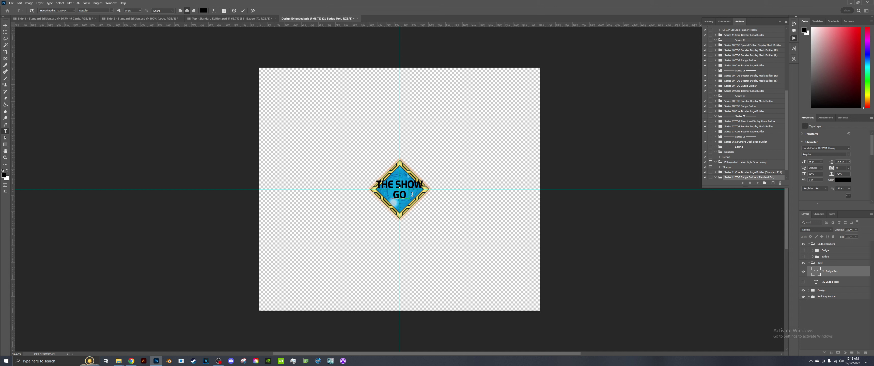
{"action": "type", "text": "ES ON!"}
{"action": "left_click", "coordinate": [243, 10]}
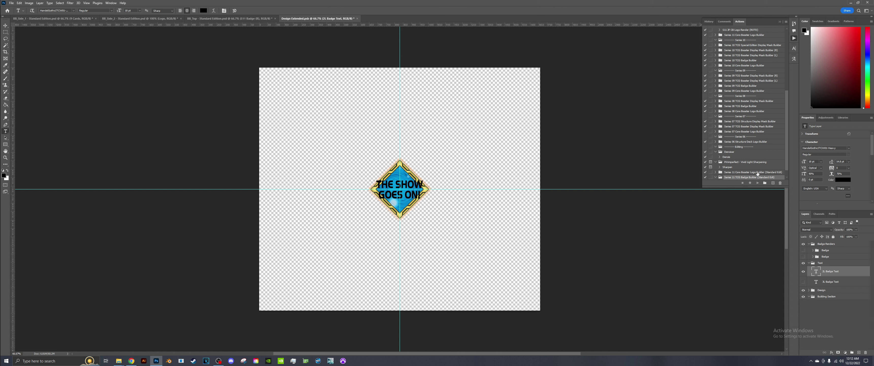
Step: Run the 2L Badge Text Render action from the badge builder set
{"action": "left_click", "coordinate": [716, 177]}
{"action": "left_click", "coordinate": [729, 172]}
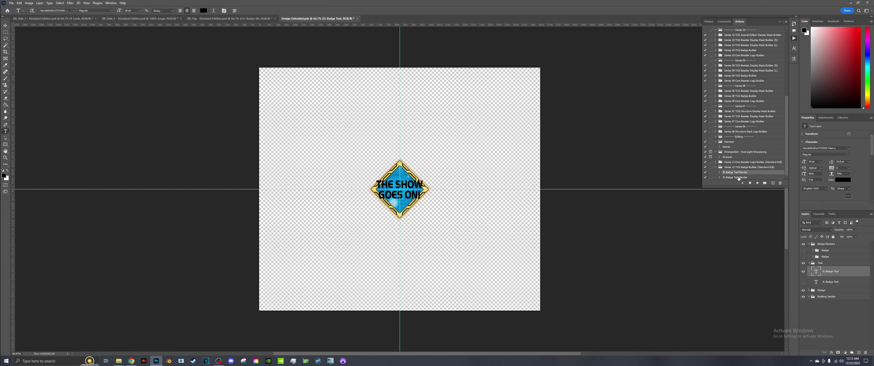
{"action": "left_click", "coordinate": [758, 183]}
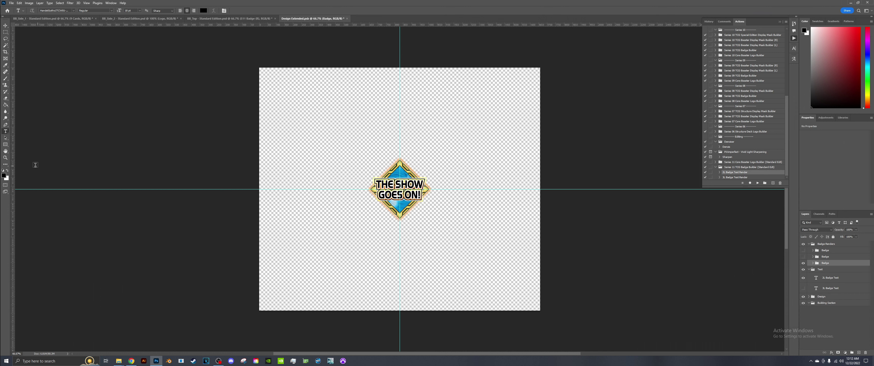
{"action": "left_click", "coordinate": [6, 157]}
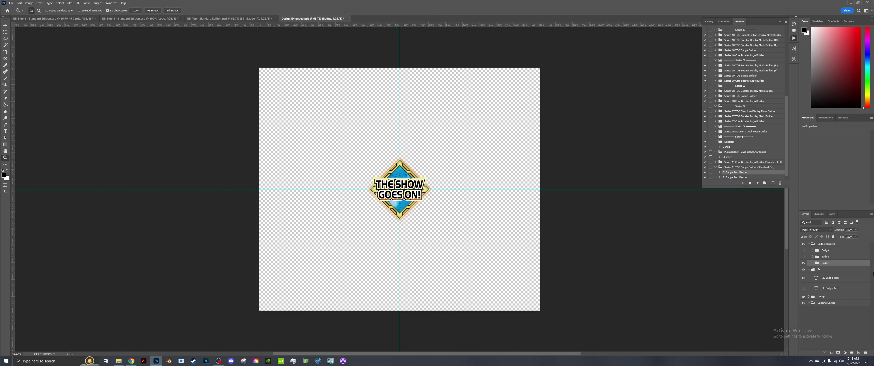
Step: Toggle the rendered badge text and design layers to verify, then collapse the render groups
{"action": "left_click", "coordinate": [812, 263]}
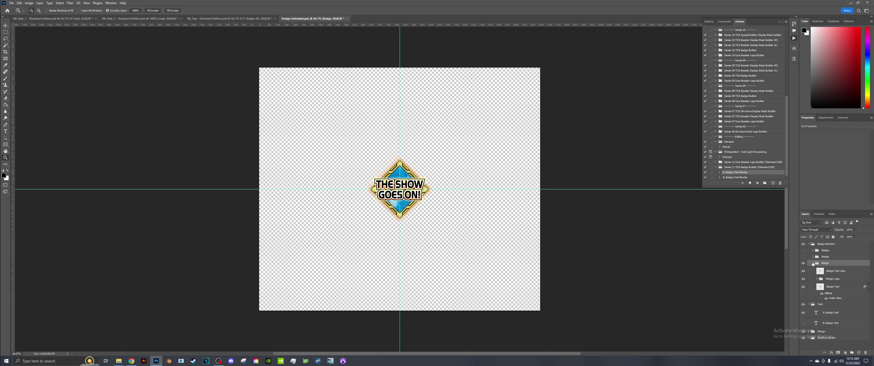
{"action": "left_click", "coordinate": [809, 304]}
{"action": "left_click", "coordinate": [803, 304]}
{"action": "left_click", "coordinate": [803, 310]}
{"action": "left_click", "coordinate": [803, 271]}
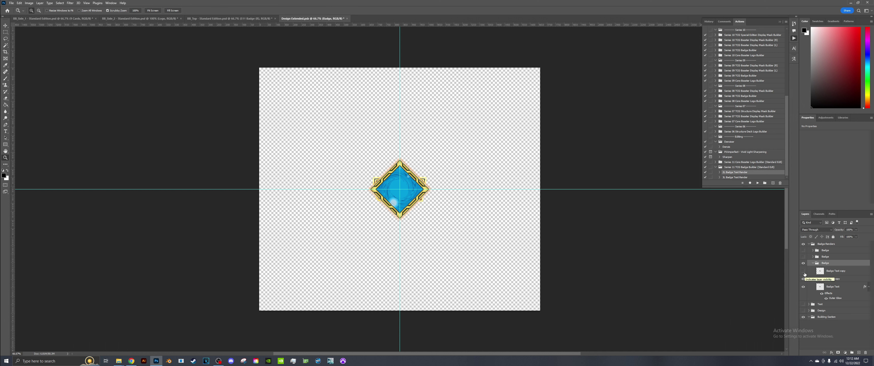
{"action": "left_click", "coordinate": [804, 272]}
{"action": "left_click", "coordinate": [804, 279]}
{"action": "left_click", "coordinate": [804, 279]}
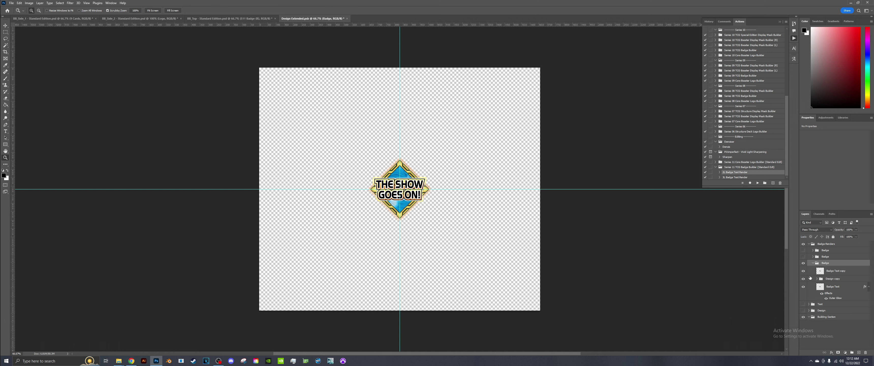
{"action": "left_click", "coordinate": [814, 264]}
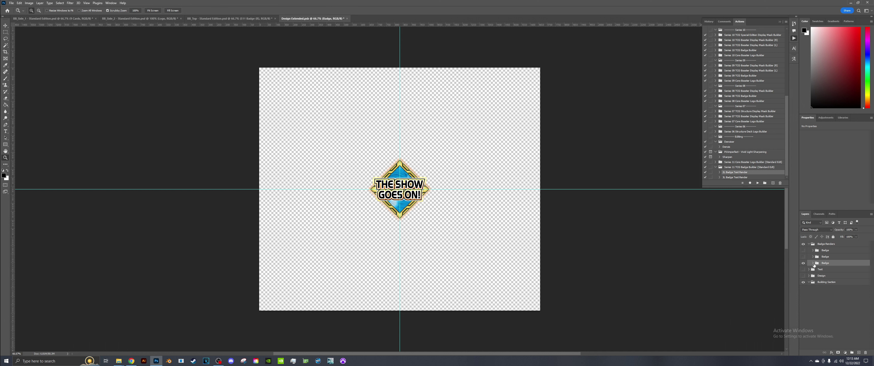
{"action": "left_click", "coordinate": [809, 244]}
Step: Save and close Design Extended.psb
{"action": "left_click", "coordinate": [11, 3]}
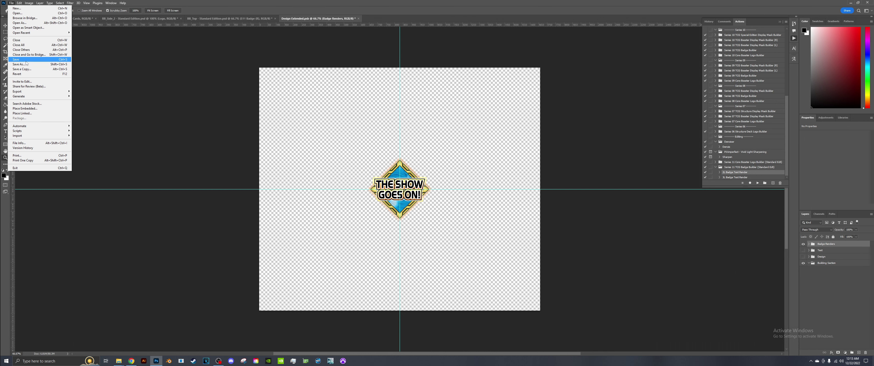
{"action": "left_click", "coordinate": [25, 61]}
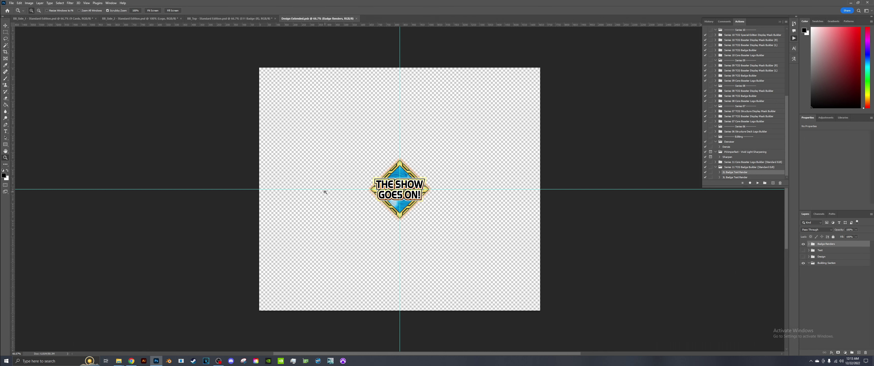
{"action": "left_click", "coordinate": [357, 19]}
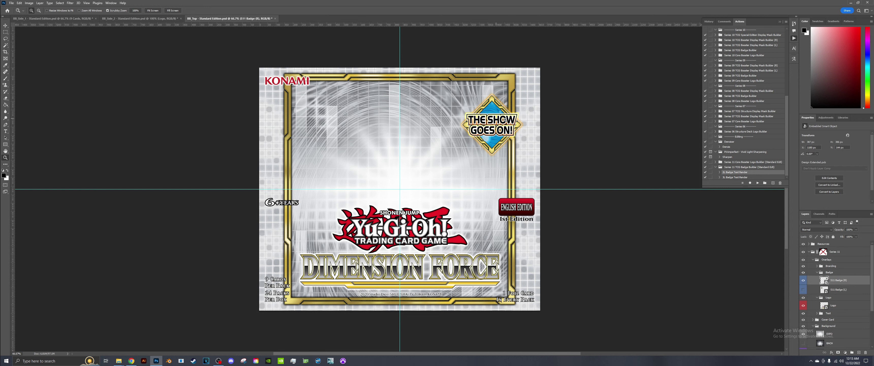
Step: Inspect the new badge on BB_Top, fit on screen, and collapse the Badge, Logo and Overlays groups
{"action": "left_click", "coordinate": [505, 119]}
{"action": "left_click", "coordinate": [470, 119]}
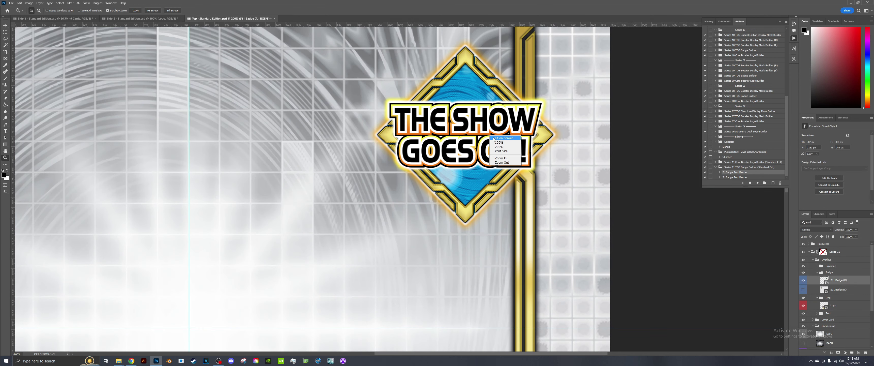
{"action": "key", "text": "ctrl+0"}
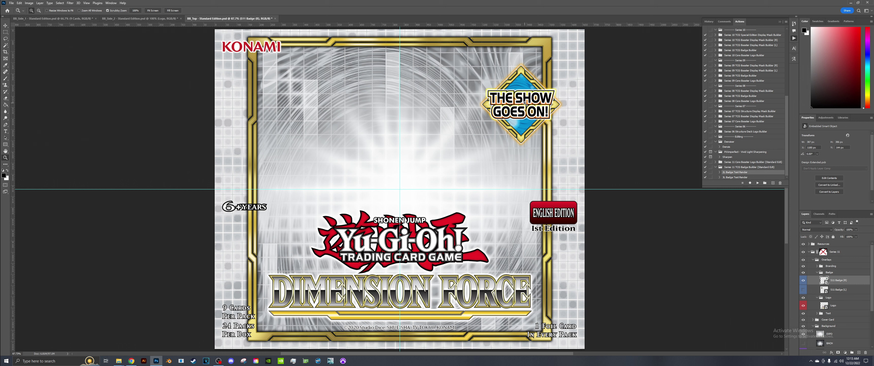
{"action": "left_click", "coordinate": [817, 272]}
{"action": "left_click", "coordinate": [817, 279]}
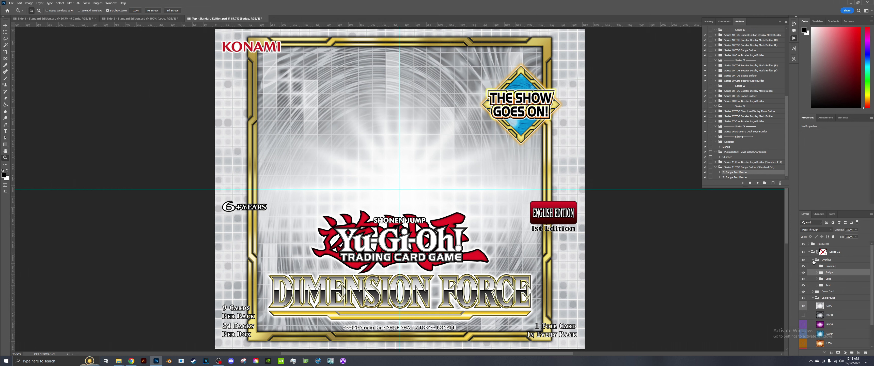
{"action": "left_click", "coordinate": [813, 260]}
{"action": "left_click", "coordinate": [825, 267]}
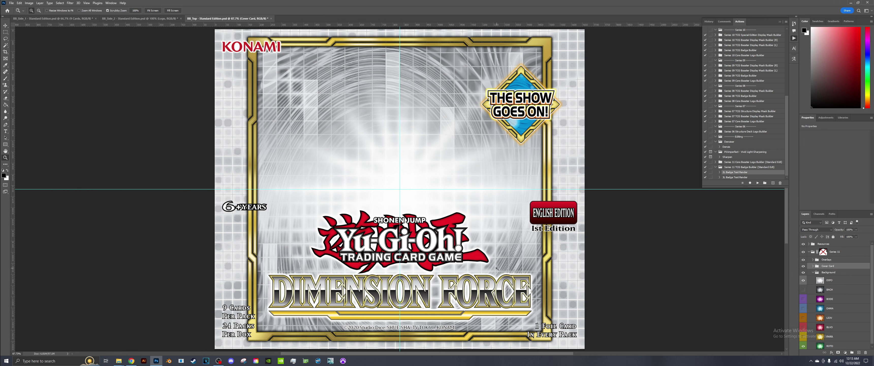
Step: Load the Series 11 TCG Display Mask Builder action set and collapse the badge builder set
{"action": "left_click", "coordinate": [786, 22]}
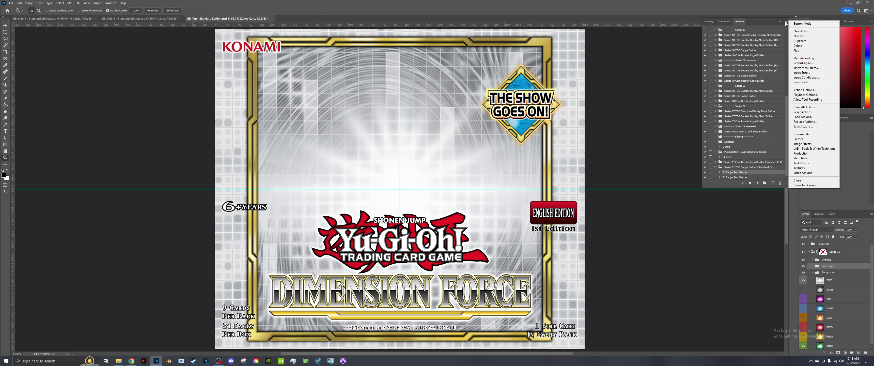
{"action": "left_click", "coordinate": [802, 117]}
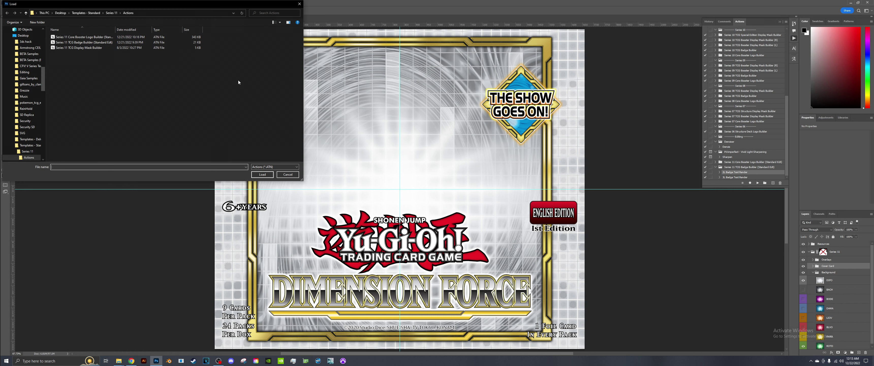
{"action": "double_click", "coordinate": [78, 48]}
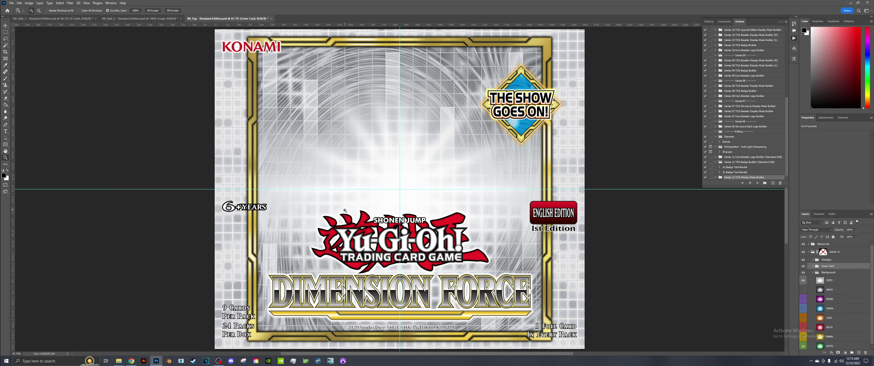
{"action": "left_click", "coordinate": [716, 163]}
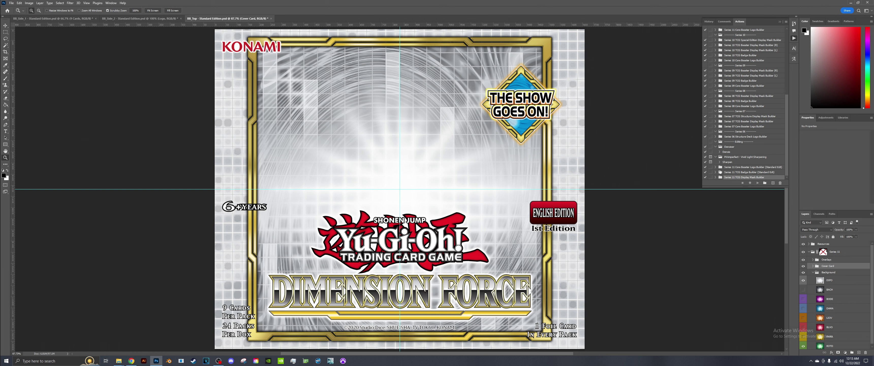
Step: Select the right badge layer, leaving the right-side badge visible and the left one hidden
{"action": "left_click", "coordinate": [5, 25]}
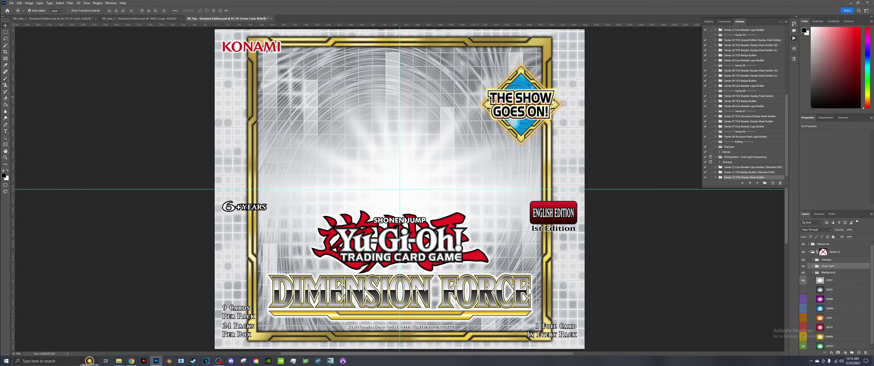
{"action": "left_click", "coordinate": [493, 100]}
{"action": "left_click", "coordinate": [804, 282]}
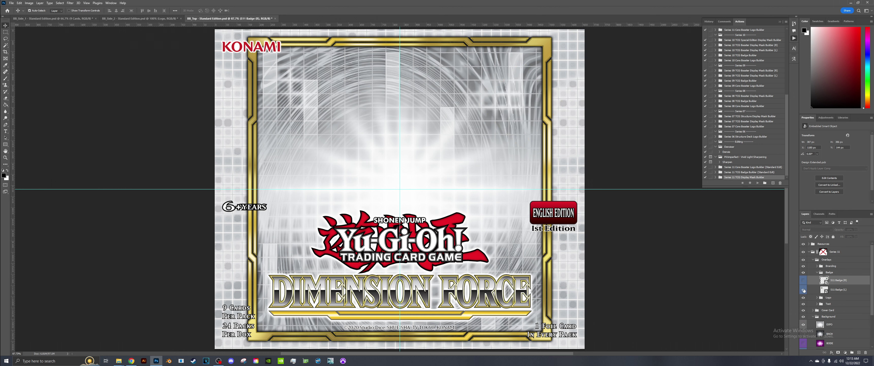
{"action": "left_click", "coordinate": [804, 290]}
{"action": "left_click", "coordinate": [803, 290]}
{"action": "left_click", "coordinate": [804, 280]}
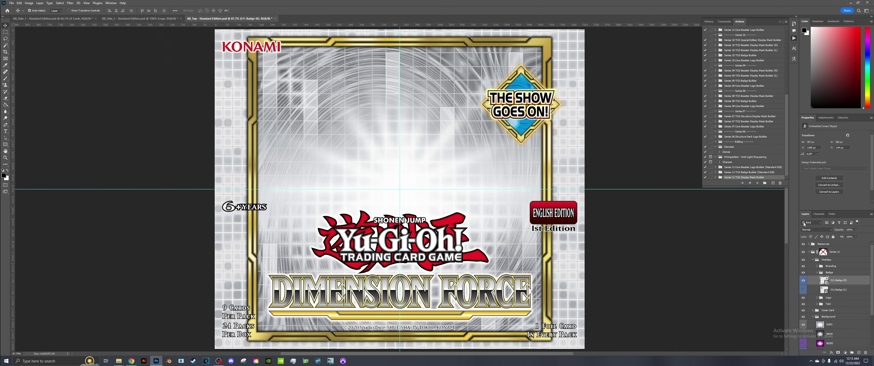
Step: Run the Right Badge Mask Render action
{"action": "left_click", "coordinate": [716, 177]}
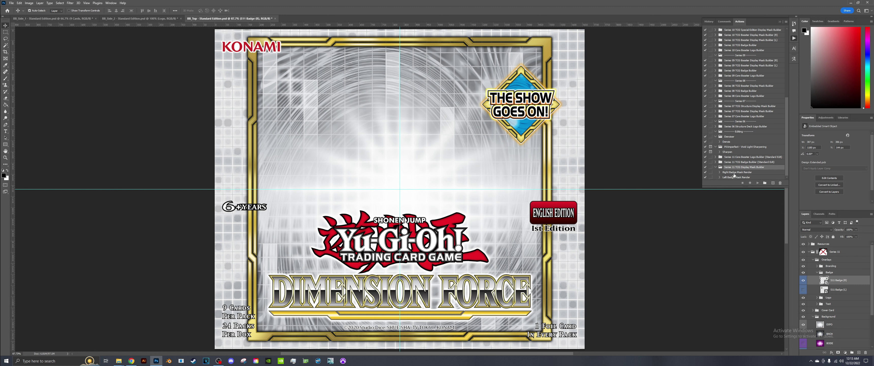
{"action": "left_click", "coordinate": [735, 172]}
{"action": "left_click", "coordinate": [758, 183]}
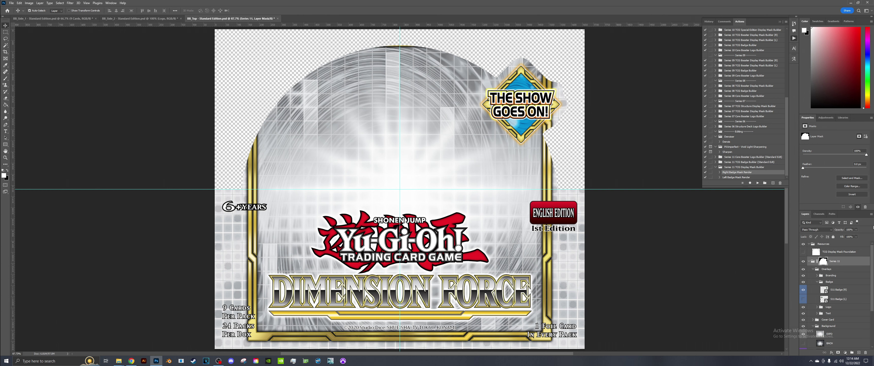
Step: Export the box top as PNG, replacing BB_Top_Opened
{"action": "left_click", "coordinate": [11, 3]}
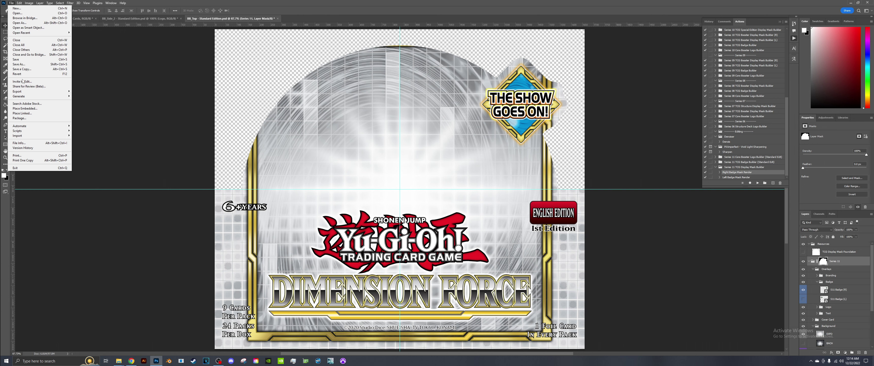
{"action": "left_click", "coordinate": [83, 96]}
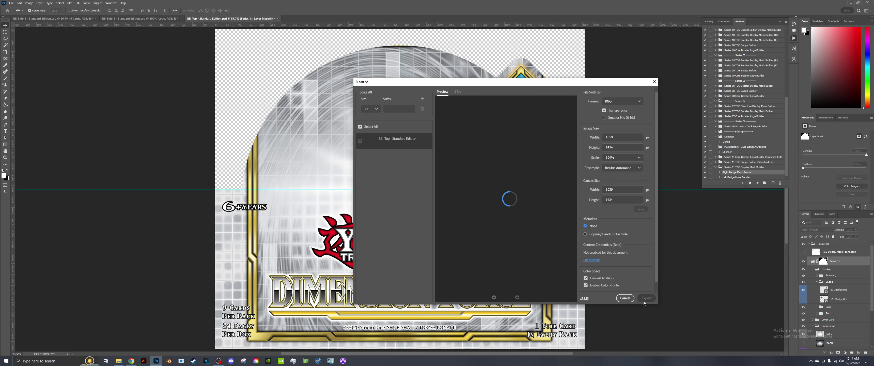
{"action": "left_click", "coordinate": [646, 298]}
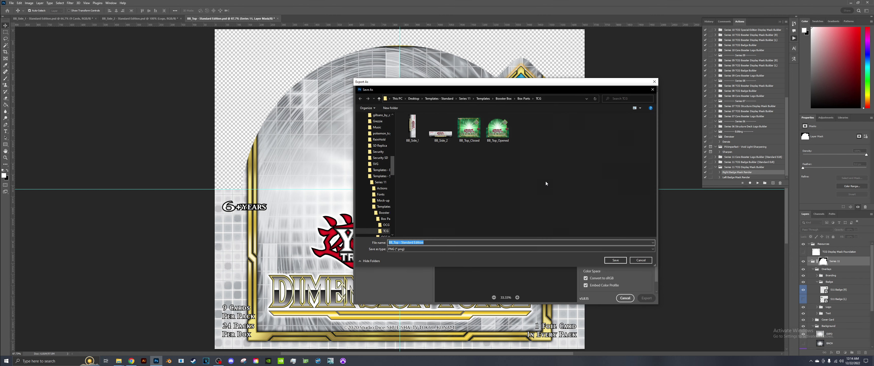
{"action": "double_click", "coordinate": [498, 131]}
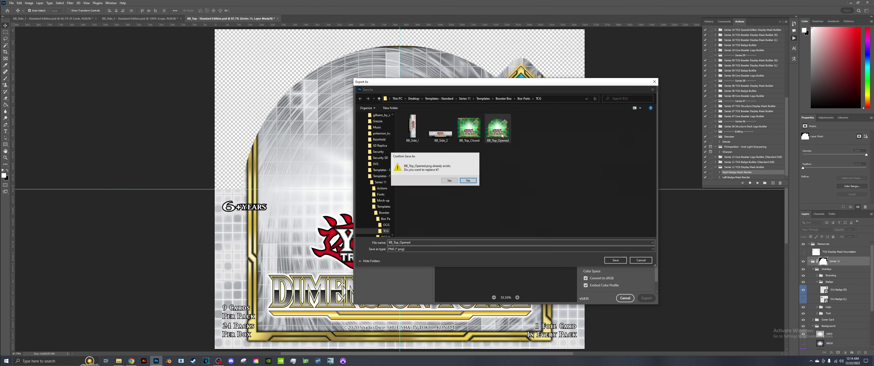
{"action": "left_click", "coordinate": [453, 182]}
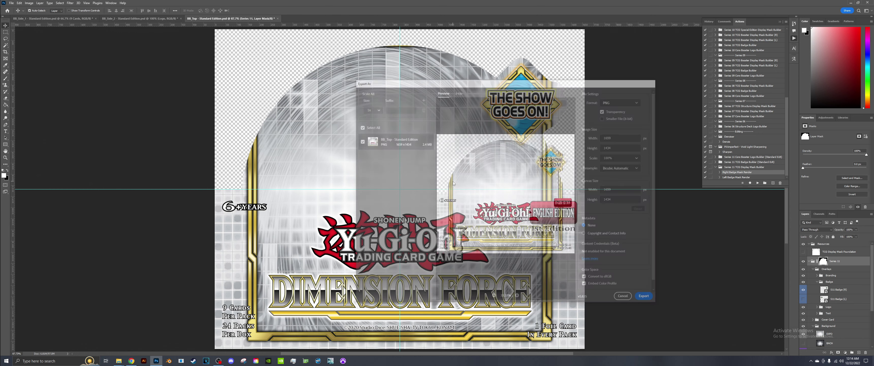
Step: Disable the Series 11 layer mask, export over BB_Top_Closed, and close BB_Top
{"action": "right_click", "coordinate": [819, 261]}
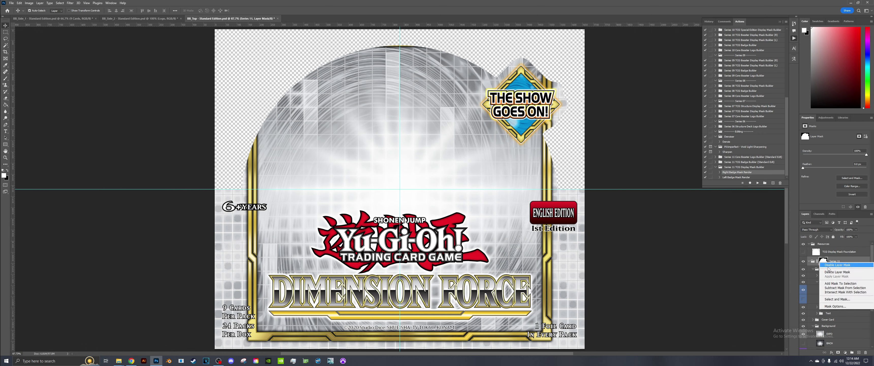
{"action": "left_click", "coordinate": [830, 267]}
{"action": "left_click", "coordinate": [10, 3]}
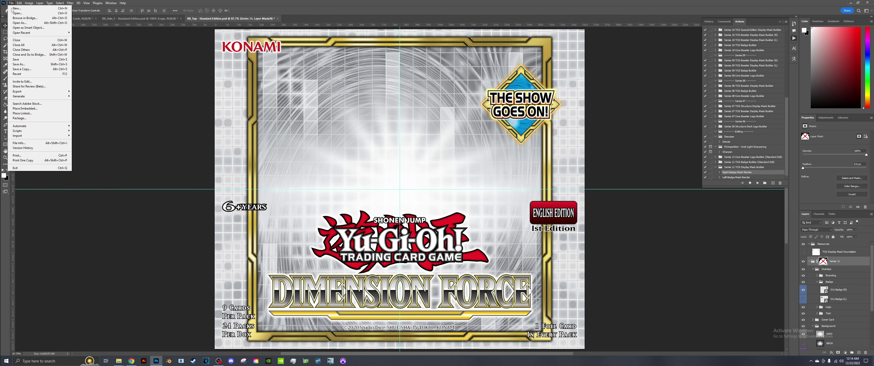
{"action": "mouse_move", "coordinate": [34, 89]}
{"action": "left_click", "coordinate": [99, 96]}
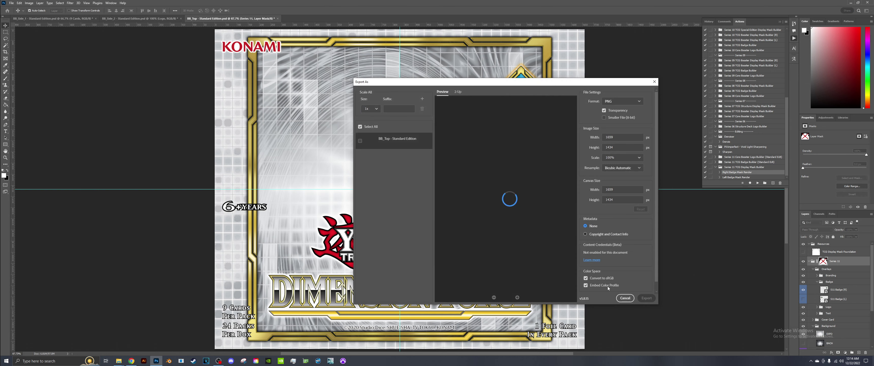
{"action": "left_click", "coordinate": [647, 298]}
{"action": "double_click", "coordinate": [469, 129]}
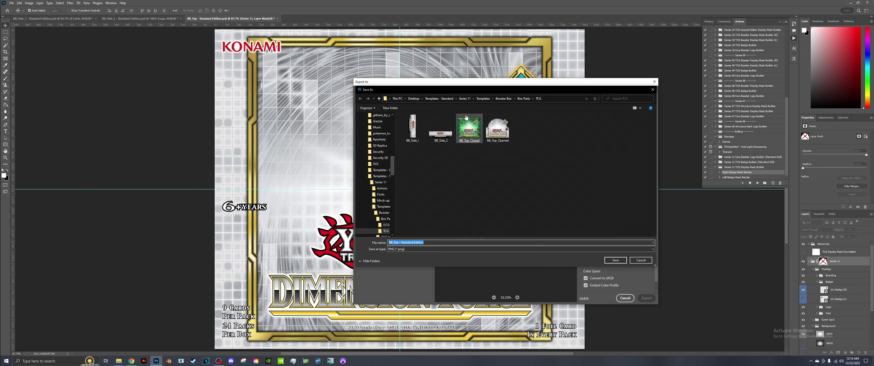
{"action": "left_click", "coordinate": [452, 182]}
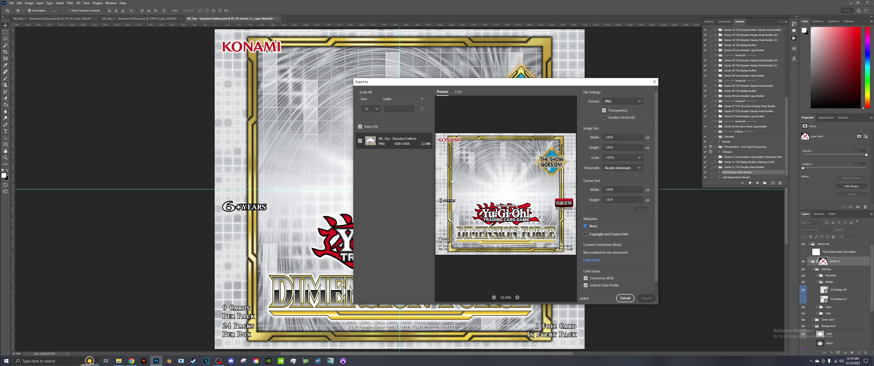
{"action": "left_click", "coordinate": [279, 19]}
Step: Close BB_Top, BB_Side_2 and BB_Side_1 without saving
{"action": "left_click", "coordinate": [438, 134]}
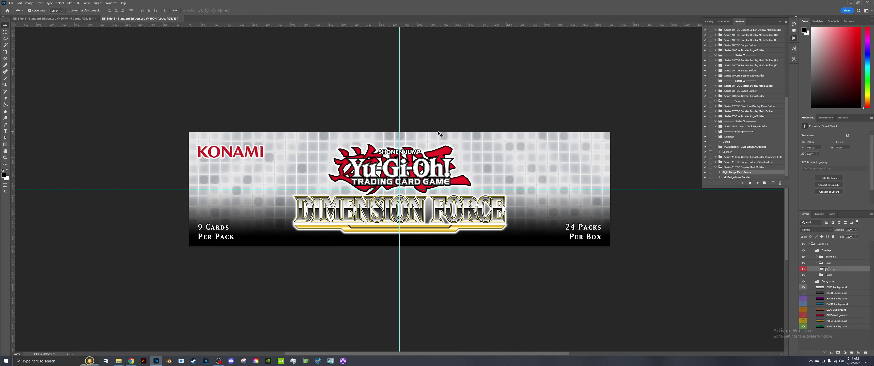
{"action": "left_click", "coordinate": [181, 19]}
{"action": "left_click", "coordinate": [435, 131]}
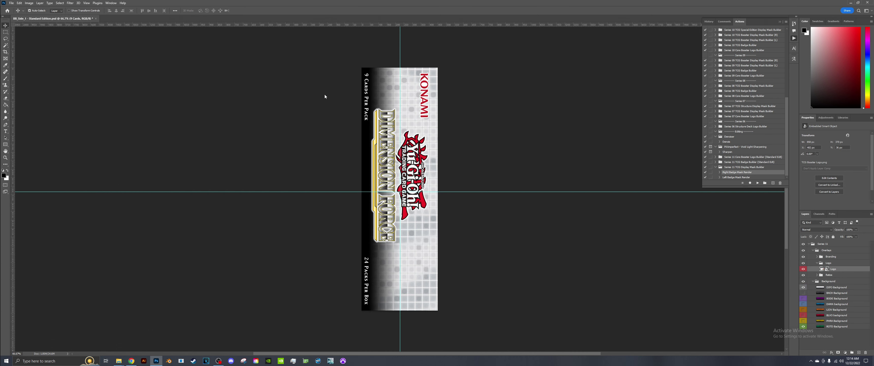
{"action": "key", "text": "ctrl+w"}
{"action": "left_click", "coordinate": [435, 130]}
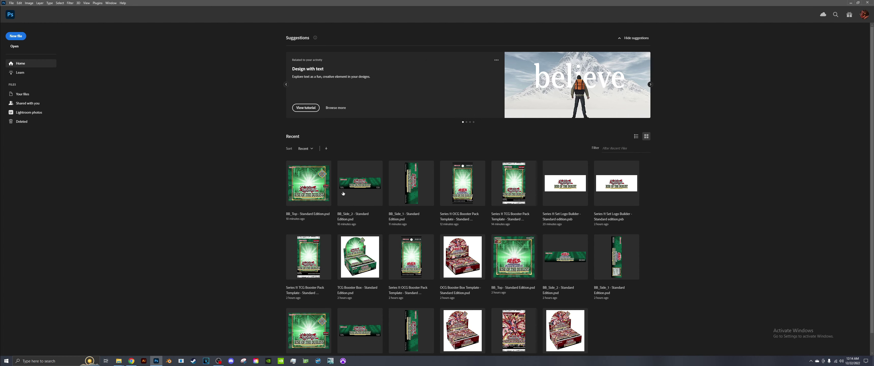
Step: In the TCG booster box mockup, replace Side 1's contents with BB_Side_1 from TCG Box Parts
{"action": "mouse_move", "coordinate": [125, 363]}
{"action": "left_click", "coordinate": [136, 341]}
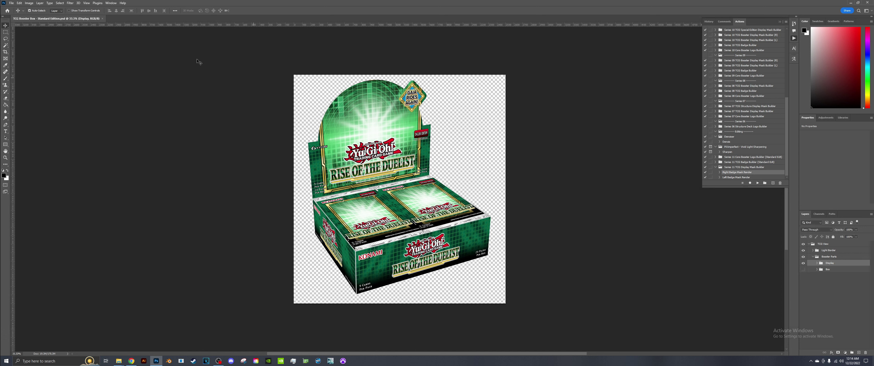
{"action": "left_click", "coordinate": [341, 248]}
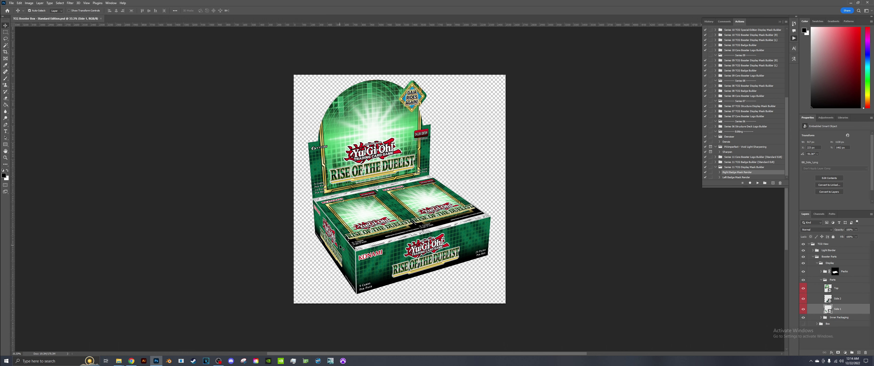
{"action": "right_click", "coordinate": [846, 308]}
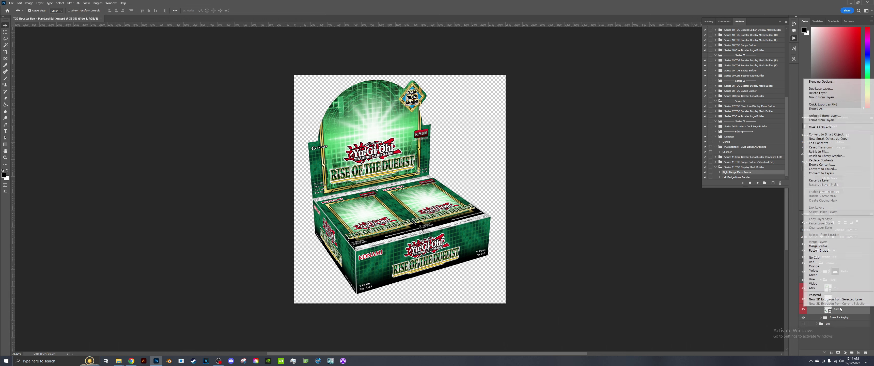
{"action": "left_click", "coordinate": [821, 160]}
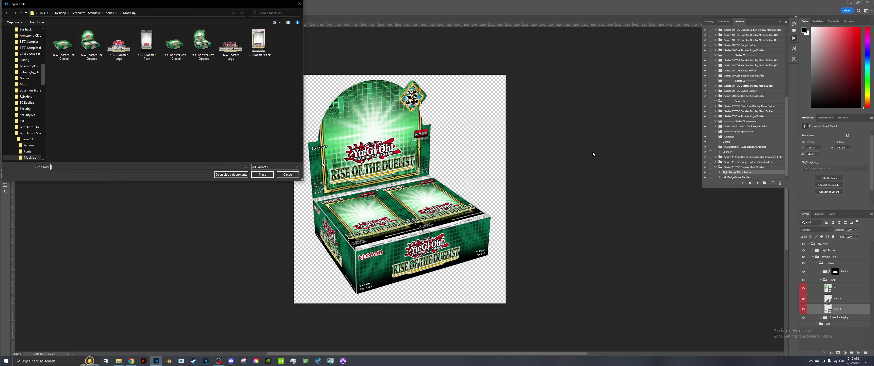
{"action": "left_click", "coordinate": [112, 12]}
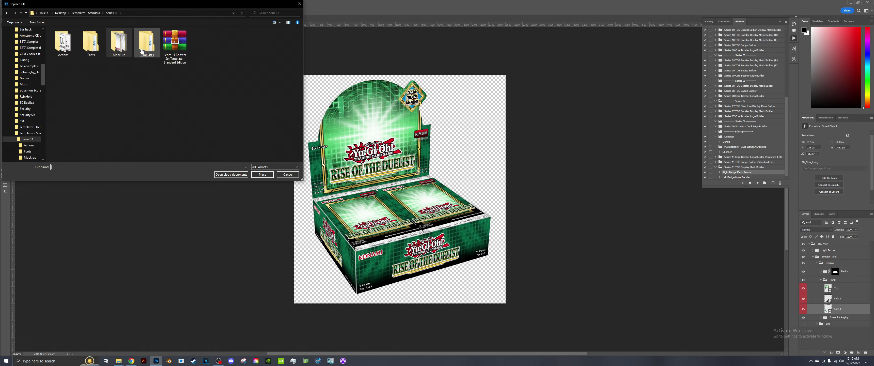
{"action": "double_click", "coordinate": [146, 40]}
{"action": "double_click", "coordinate": [65, 38]}
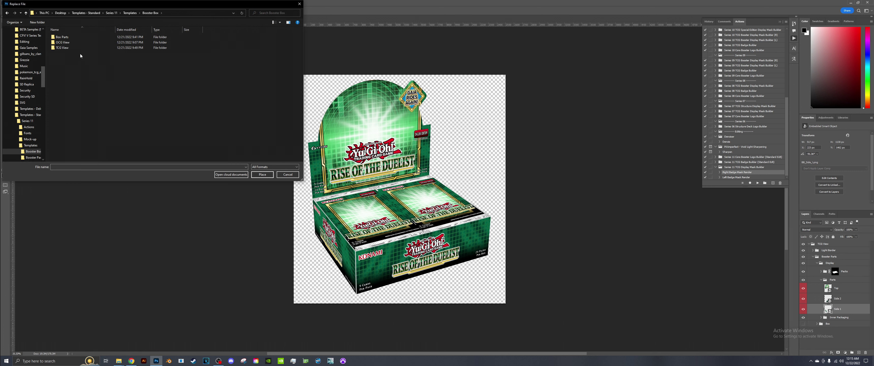
{"action": "double_click", "coordinate": [76, 39]}
{"action": "double_click", "coordinate": [63, 42]}
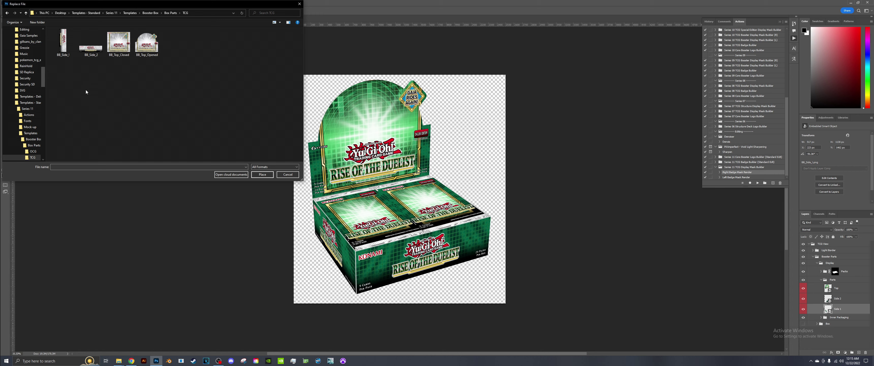
{"action": "double_click", "coordinate": [66, 51]}
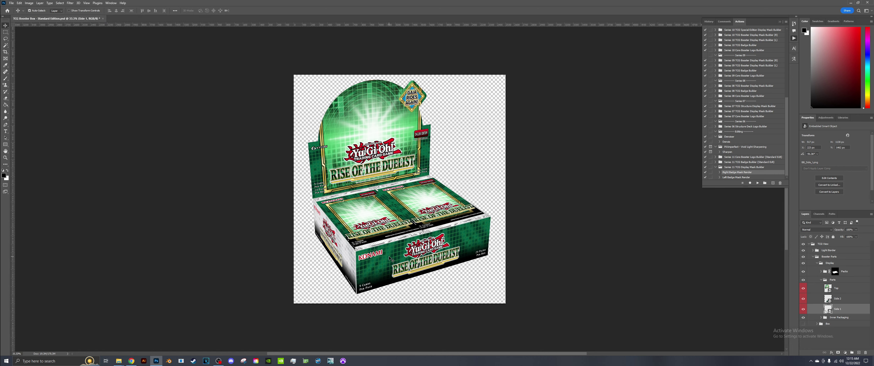
Step: Replace Side 2 with BB_Side_2 and Top with BB_Top_Opened
{"action": "left_click", "coordinate": [856, 298]}
{"action": "right_click", "coordinate": [855, 299]}
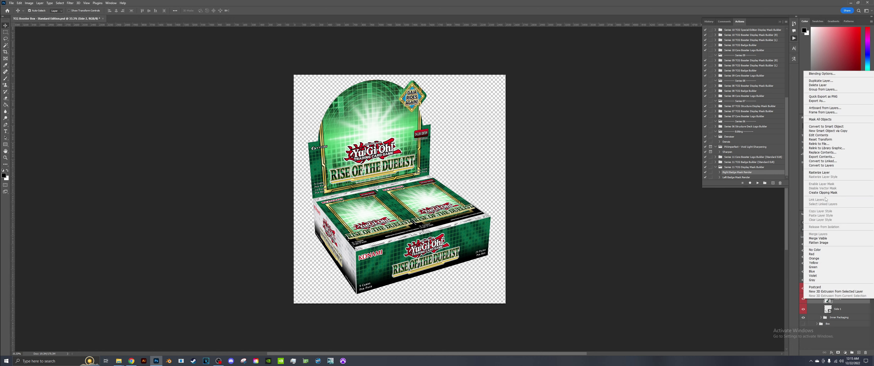
{"action": "left_click", "coordinate": [825, 155]}
{"action": "double_click", "coordinate": [91, 48]}
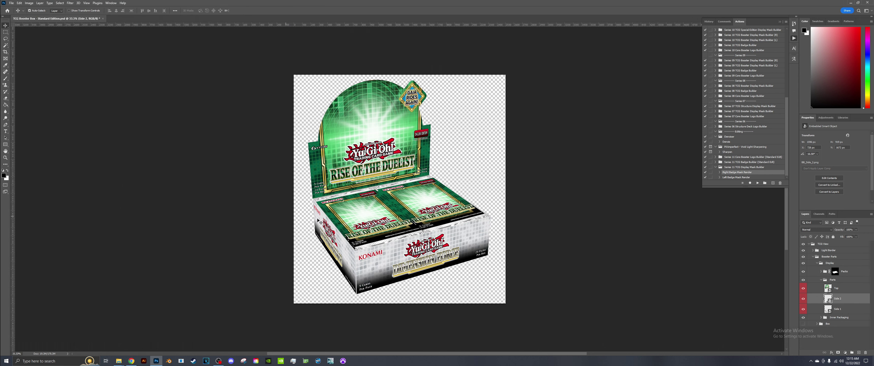
{"action": "left_click", "coordinate": [356, 131]}
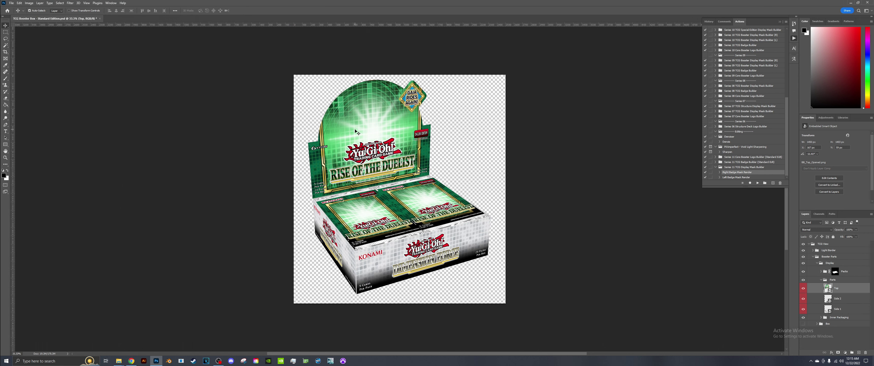
{"action": "right_click", "coordinate": [839, 290]}
{"action": "left_click", "coordinate": [825, 144]}
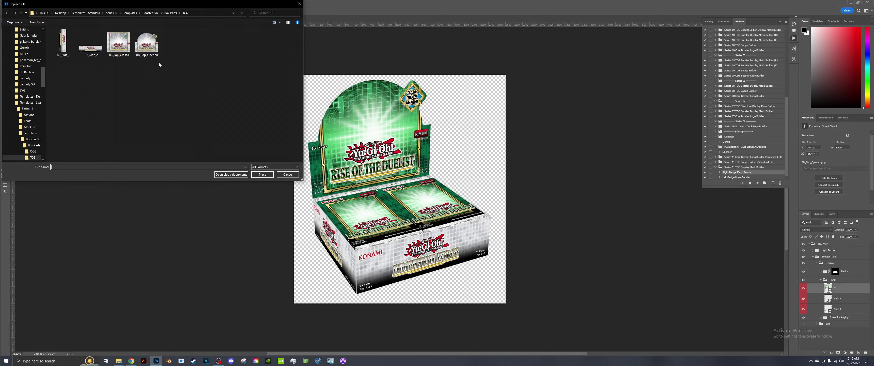
{"action": "double_click", "coordinate": [146, 44]}
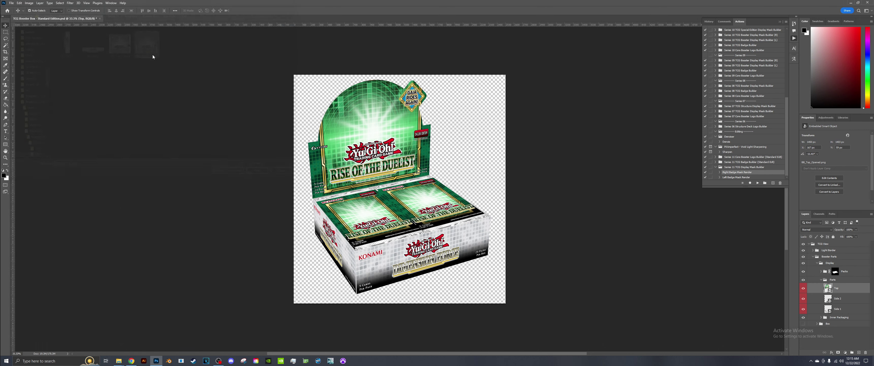
Step: Replace Left Pack (T) with the TCG Booster Pack image from the Mock-up folder
{"action": "left_click", "coordinate": [369, 219]}
{"action": "right_click", "coordinate": [841, 289]}
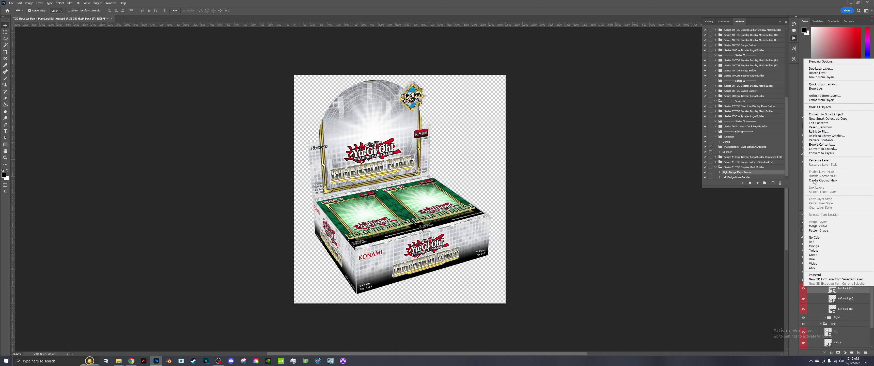
{"action": "left_click", "coordinate": [825, 142]}
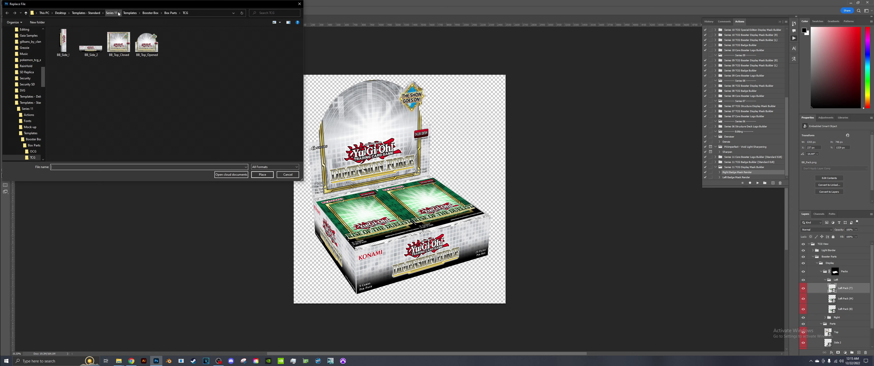
{"action": "left_click", "coordinate": [130, 13]}
{"action": "left_click", "coordinate": [111, 13]}
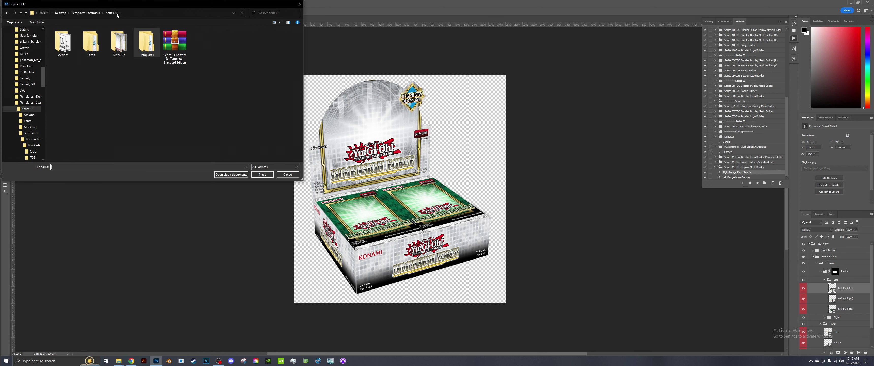
{"action": "double_click", "coordinate": [119, 43]}
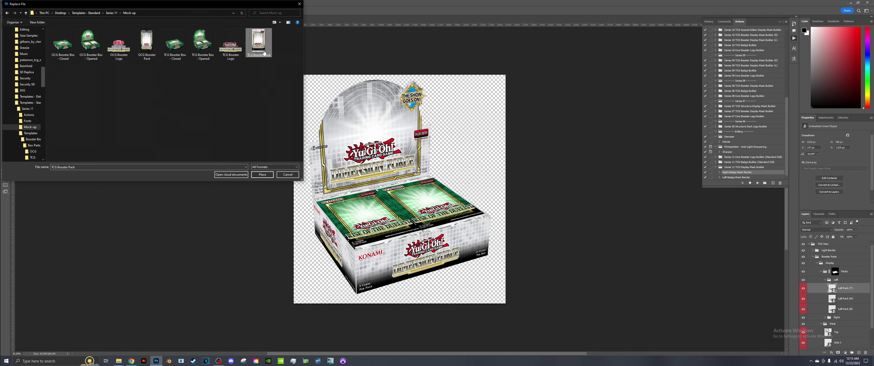
{"action": "double_click", "coordinate": [259, 42]}
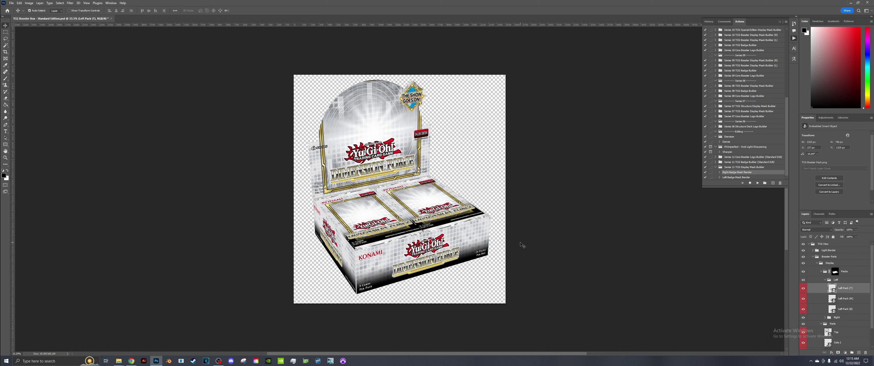
Step: Export the mockup as PNG over Series 11 > Mock-up > TCG Booster Box - Opened, then collapse the Display group
{"action": "left_click", "coordinate": [11, 3]}
{"action": "mouse_move", "coordinate": [31, 92]}
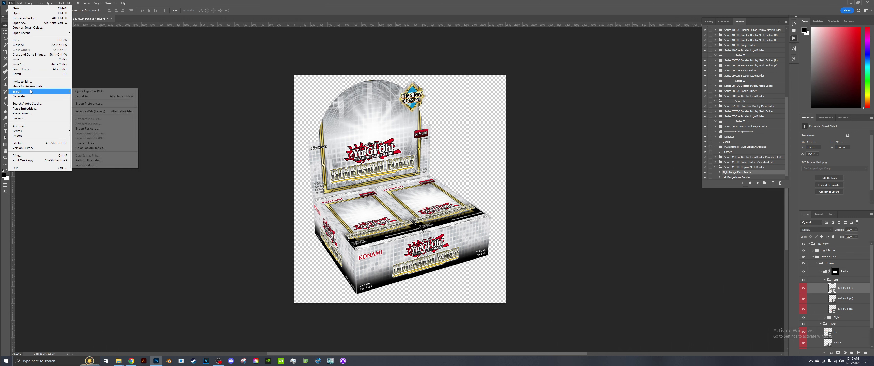
{"action": "left_click", "coordinate": [89, 96]}
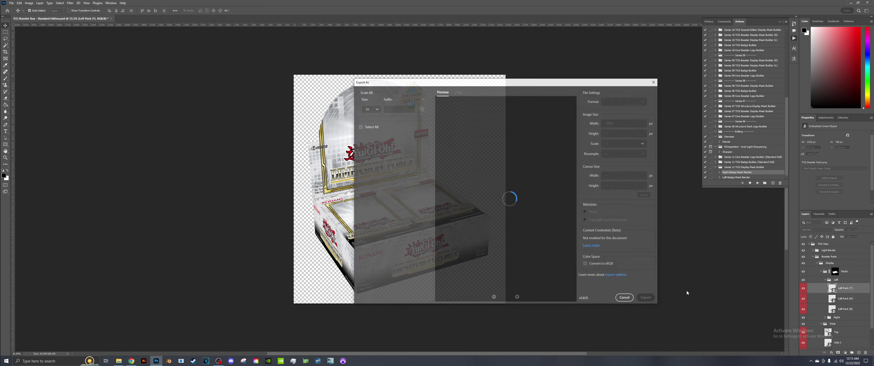
{"action": "left_click", "coordinate": [646, 299]}
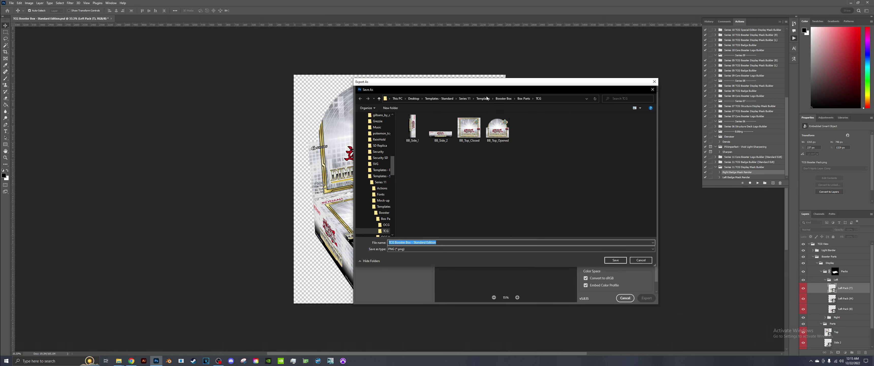
{"action": "left_click", "coordinate": [483, 98]}
{"action": "left_click", "coordinate": [465, 98]}
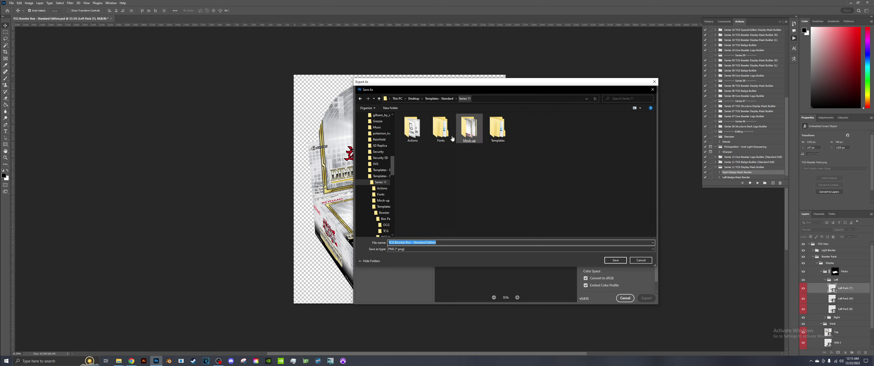
{"action": "double_click", "coordinate": [469, 128]}
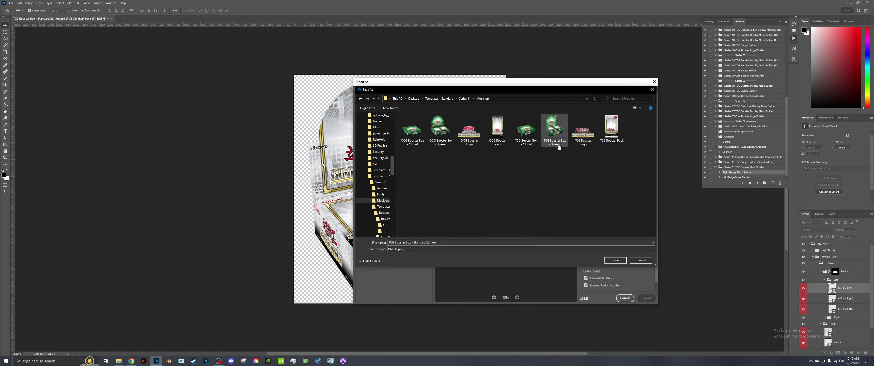
{"action": "double_click", "coordinate": [555, 131]}
{"action": "left_click", "coordinate": [450, 181]}
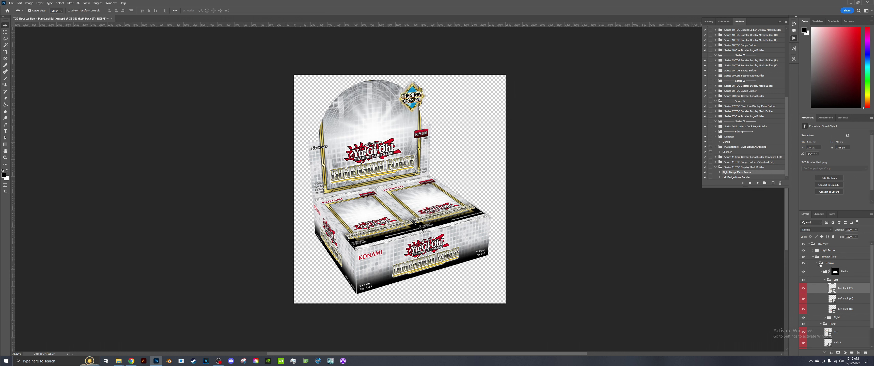
{"action": "left_click", "coordinate": [818, 263]}
Step: Hide the Display group and show the expanded Box group instead
{"action": "left_click", "coordinate": [803, 263]}
{"action": "left_click", "coordinate": [803, 269]}
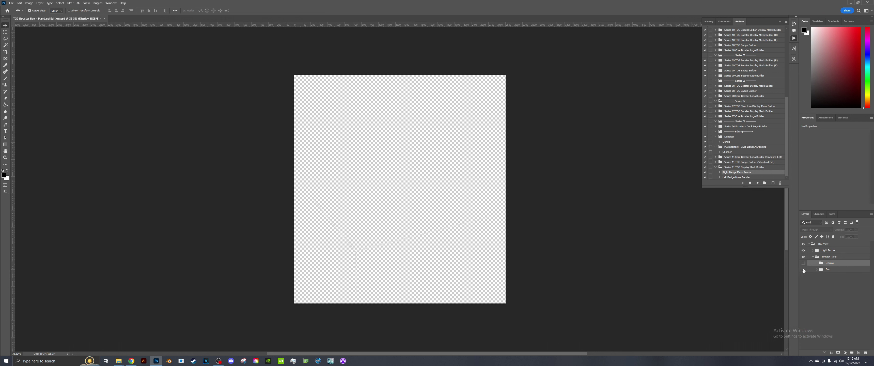
{"action": "left_click", "coordinate": [817, 269]}
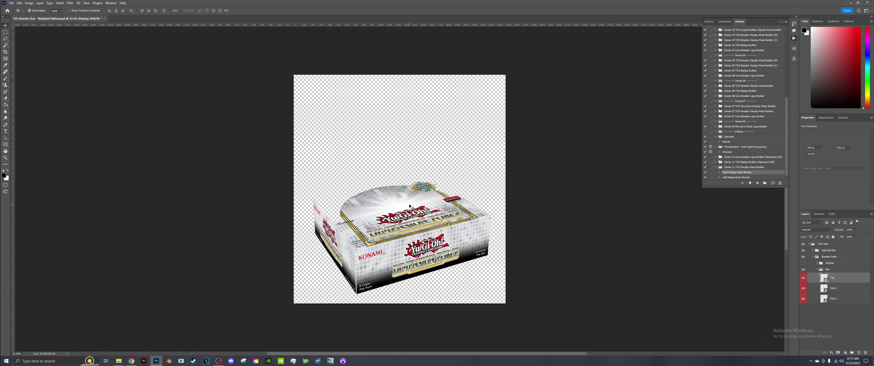
Step: Replace the Box group's Top contents with BB_Top_Closed from TCG View > Box Parts
{"action": "left_click", "coordinate": [836, 278]}
{"action": "right_click", "coordinate": [838, 278]}
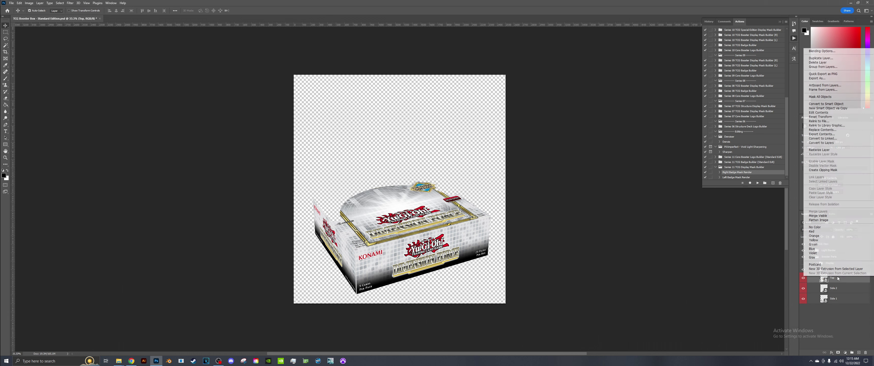
{"action": "left_click", "coordinate": [823, 129]}
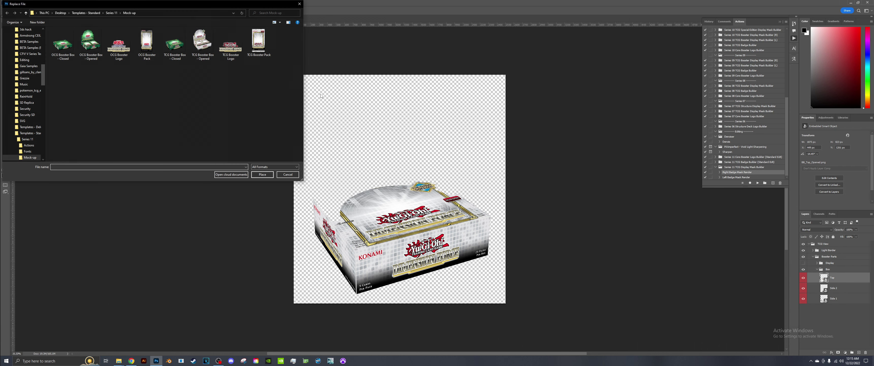
{"action": "left_click", "coordinate": [111, 13]}
{"action": "left_click", "coordinate": [147, 44]}
{"action": "left_click", "coordinate": [63, 36]}
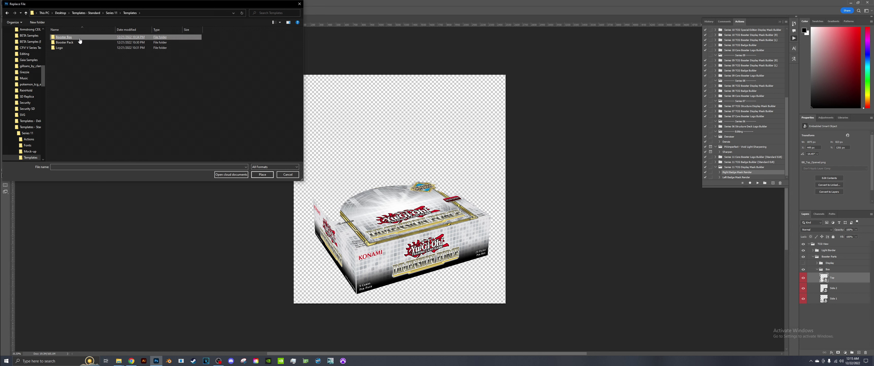
{"action": "double_click", "coordinate": [72, 48]}
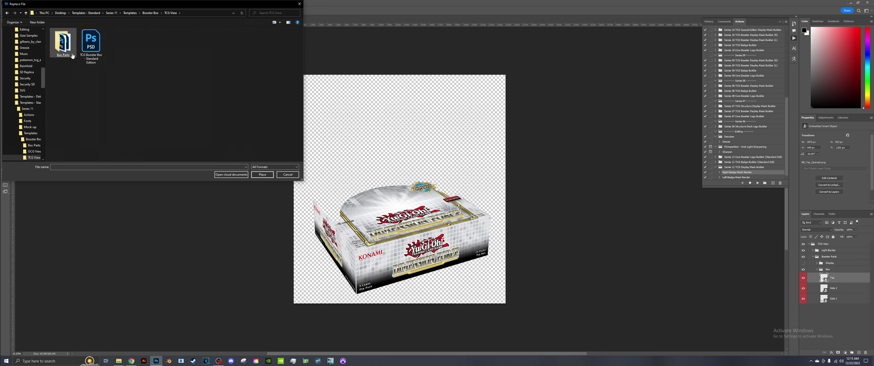
{"action": "left_click", "coordinate": [150, 12]}
{"action": "double_click", "coordinate": [63, 38]}
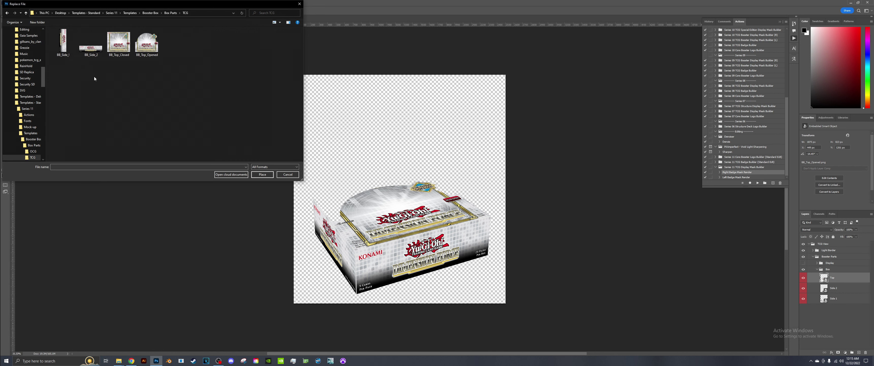
{"action": "double_click", "coordinate": [118, 41]}
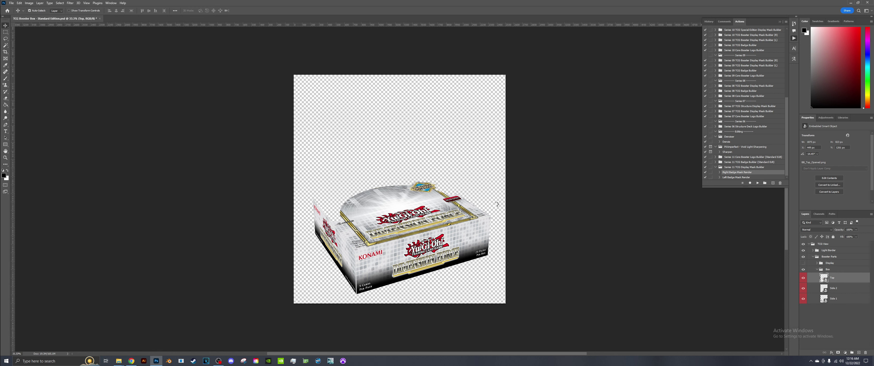
Step: Export the closed mockup as PNG, replacing TCG Booster Box - Closed
{"action": "left_click", "coordinate": [10, 3]}
{"action": "left_click", "coordinate": [99, 96]}
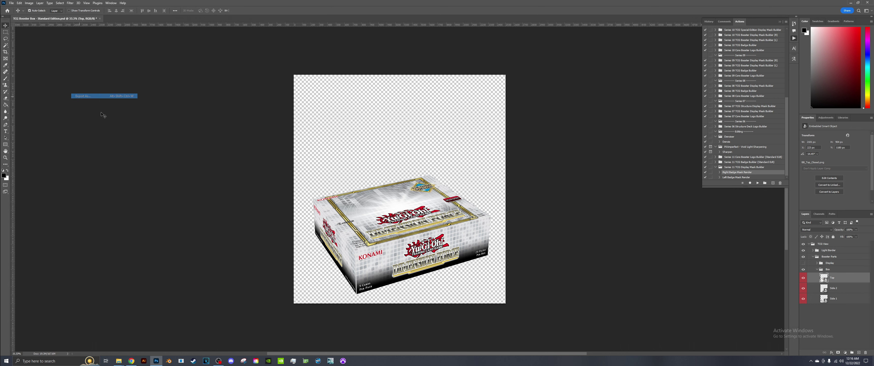
{"action": "left_click", "coordinate": [645, 299]}
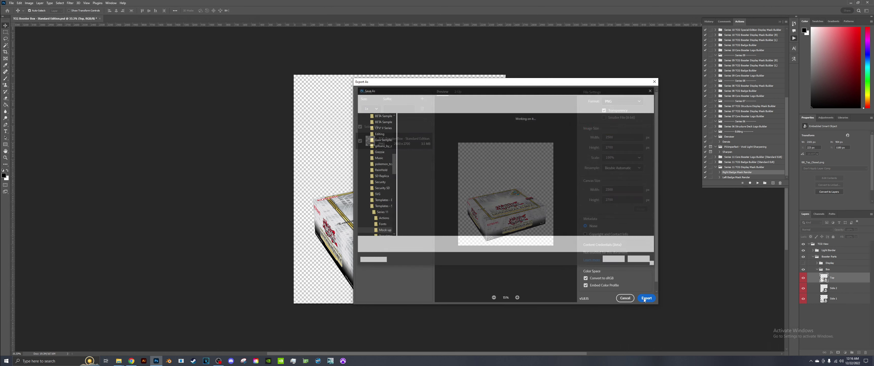
{"action": "double_click", "coordinate": [526, 129]}
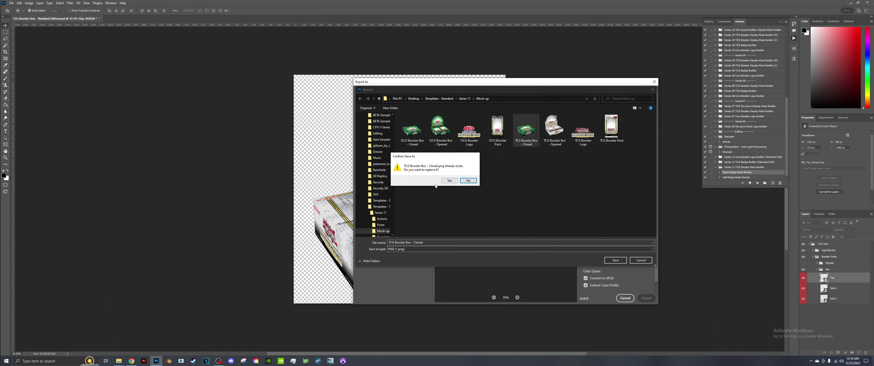
{"action": "left_click", "coordinate": [449, 181]}
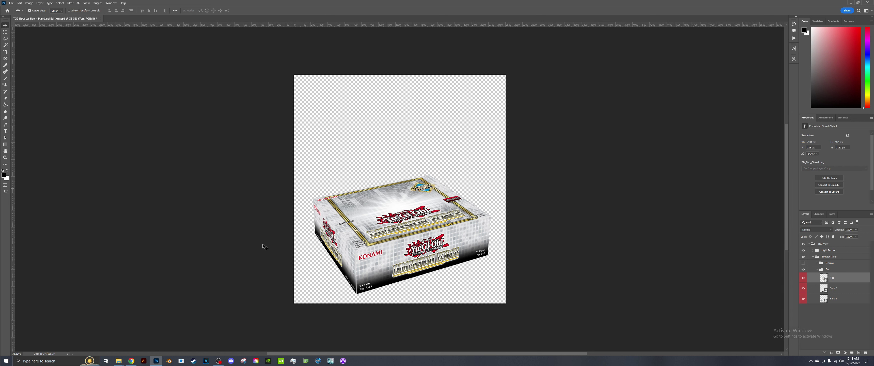
Step: Browse Explorer to Series 11 > Templates > Booster Box > OCG View > Box Parts and open BB_Side_1
{"action": "mouse_move", "coordinate": [111, 364]}
{"action": "left_click", "coordinate": [138, 340]}
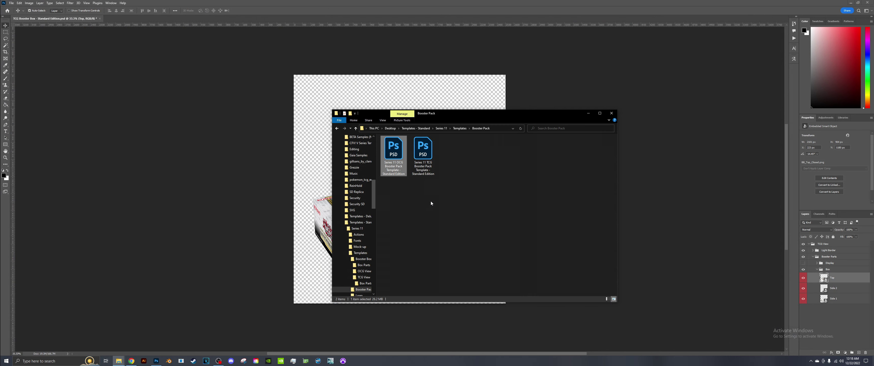
{"action": "left_click", "coordinate": [445, 128]}
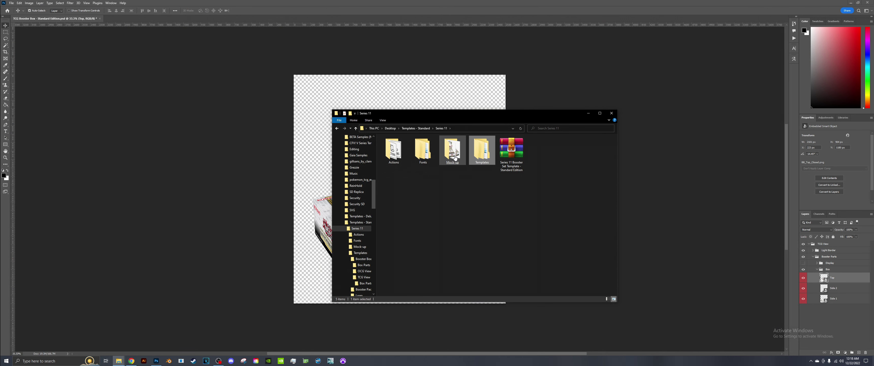
{"action": "double_click", "coordinate": [481, 153]}
{"action": "double_click", "coordinate": [396, 160]}
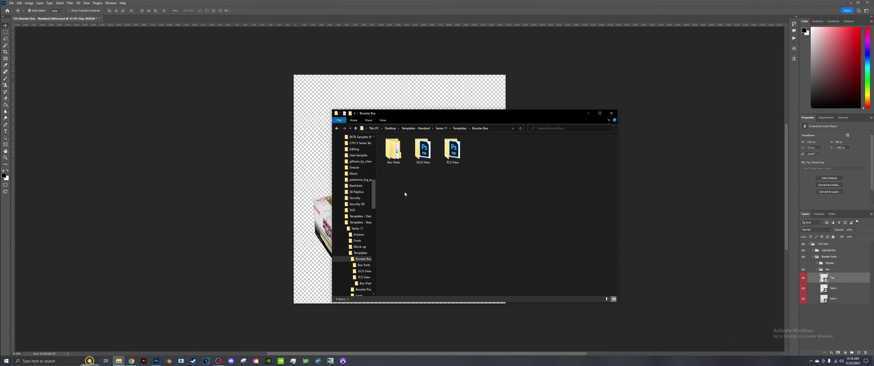
{"action": "double_click", "coordinate": [423, 151]}
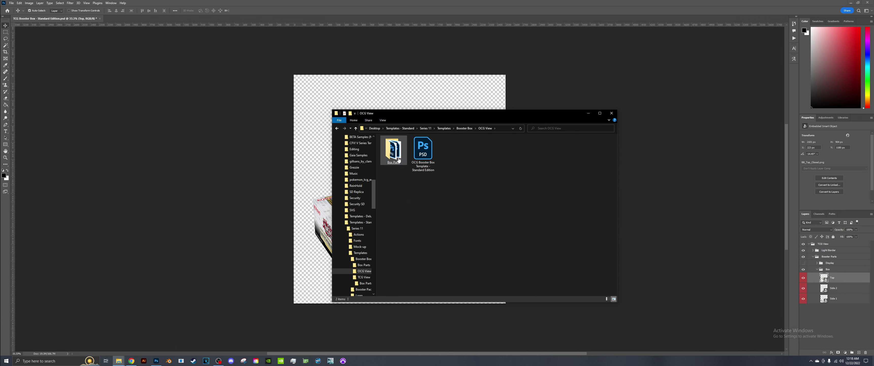
{"action": "double_click", "coordinate": [396, 155]}
{"action": "double_click", "coordinate": [401, 167]}
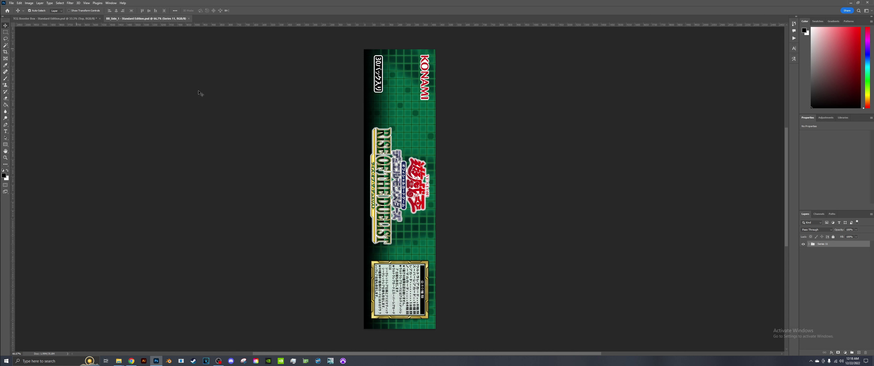
Step: Zoom to 100% on the card text box and select the Ratio Graphic layer
{"action": "left_click", "coordinate": [6, 158]}
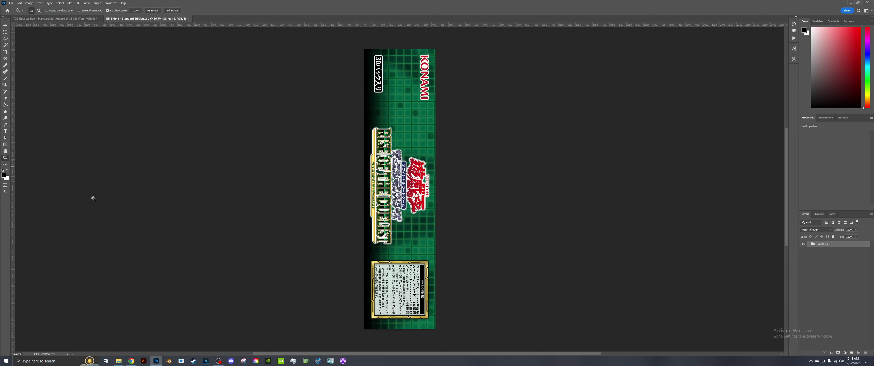
{"action": "left_click", "coordinate": [393, 305]}
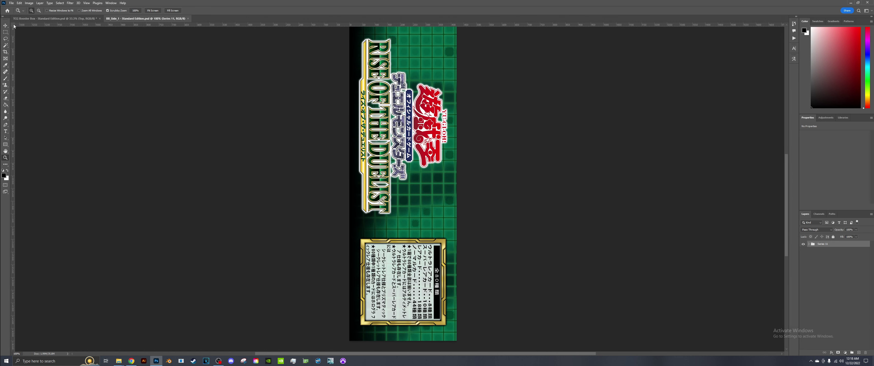
{"action": "left_click", "coordinate": [5, 26]}
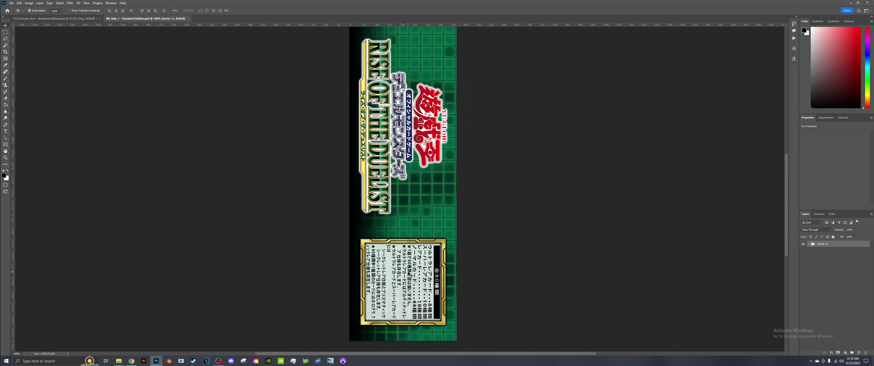
{"action": "left_click", "coordinate": [427, 245]}
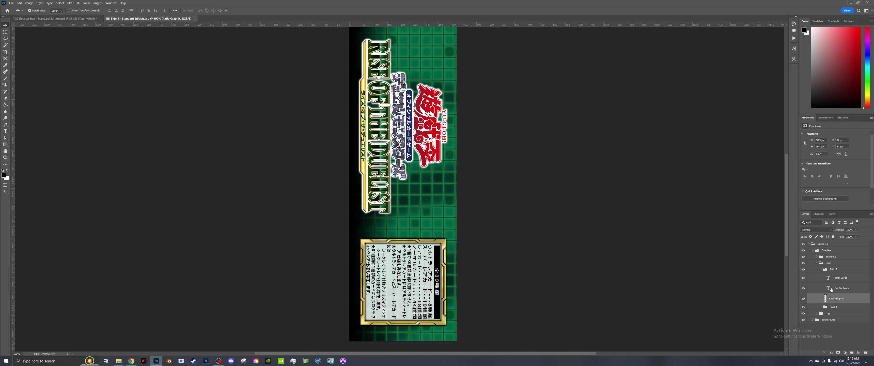
Step: Inspect the Ratio 2 group's layers and make the Set Contents text visible again
{"action": "left_click", "coordinate": [822, 270]}
{"action": "left_click", "coordinate": [819, 264]}
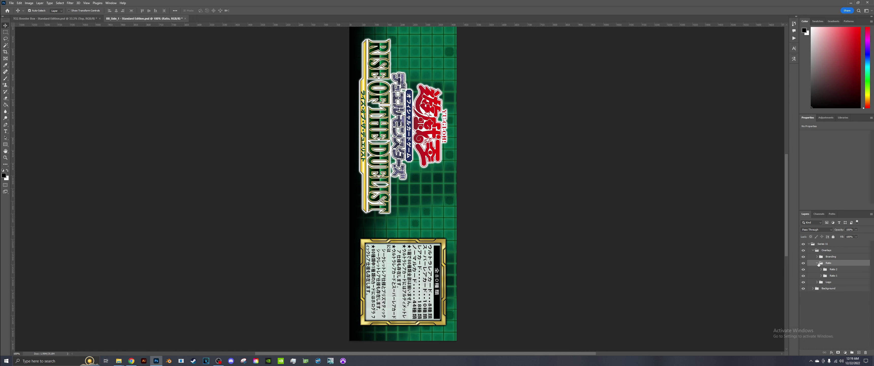
{"action": "left_click", "coordinate": [803, 269]}
{"action": "left_click", "coordinate": [804, 270]}
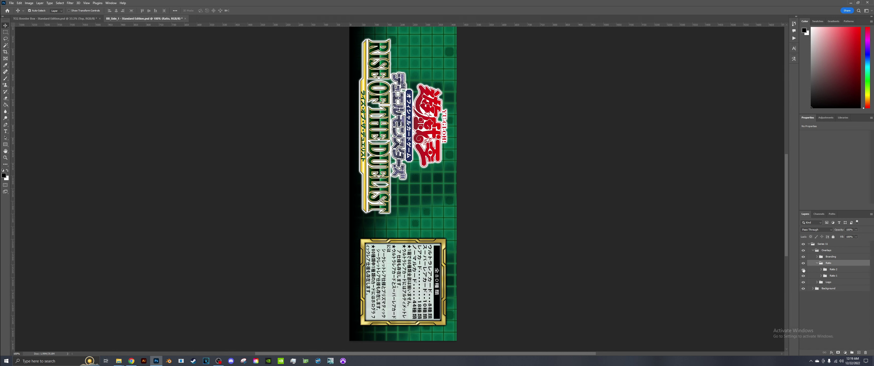
{"action": "left_click", "coordinate": [821, 270]}
{"action": "left_click", "coordinate": [842, 279]}
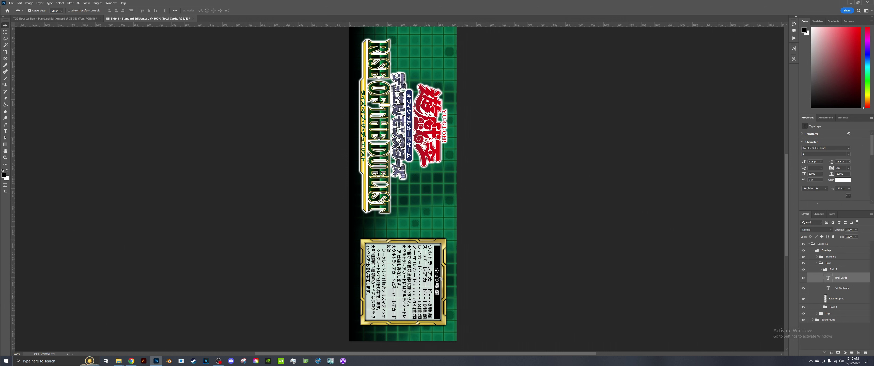
{"action": "left_click", "coordinate": [855, 290]}
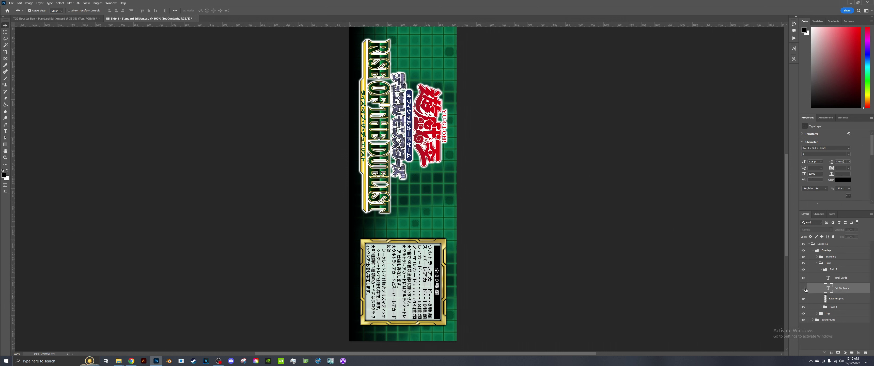
{"action": "left_click", "coordinate": [804, 289]}
Step: Toggle the gold-framed ratio box and Ratio 1 layout to check them, leaving both visible
{"action": "left_click", "coordinate": [803, 299]}
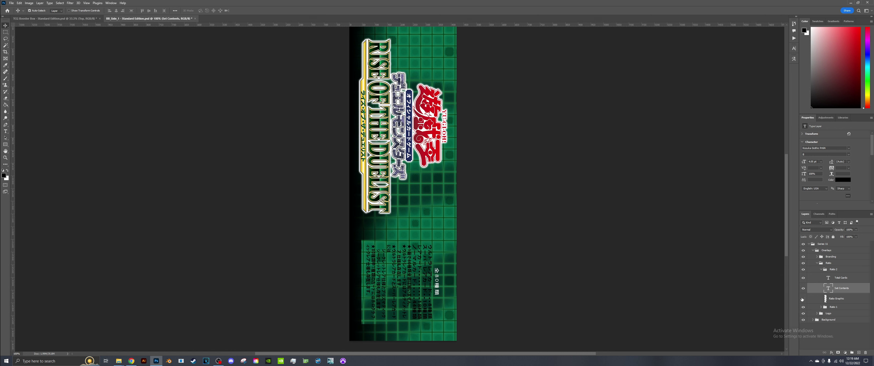
{"action": "left_click", "coordinate": [803, 299]}
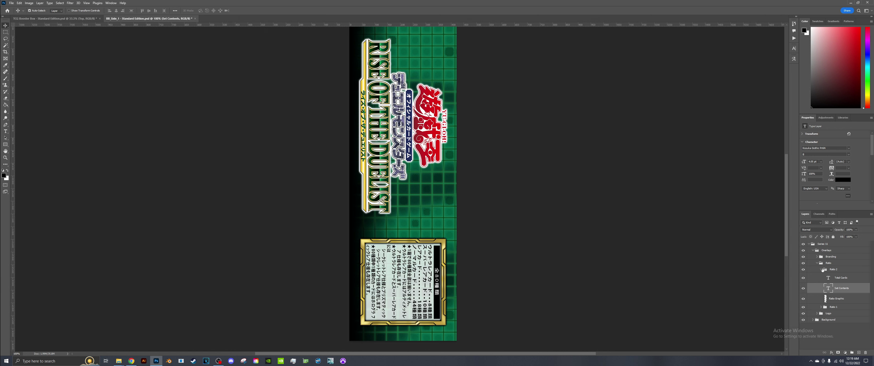
{"action": "left_click", "coordinate": [821, 269]}
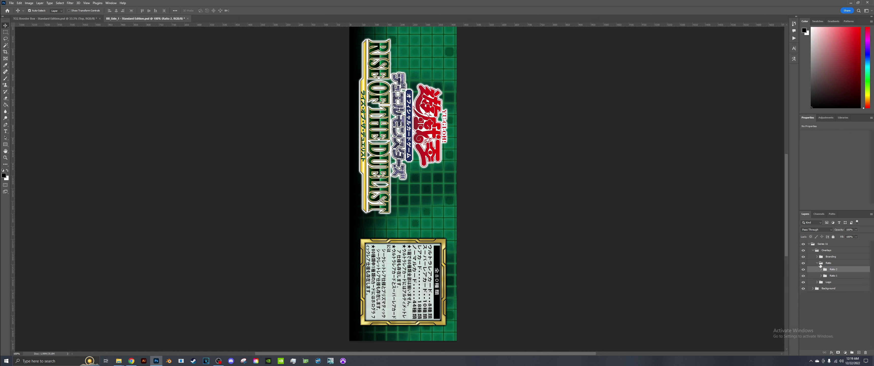
{"action": "left_click", "coordinate": [804, 275]}
{"action": "left_click", "coordinate": [804, 276]}
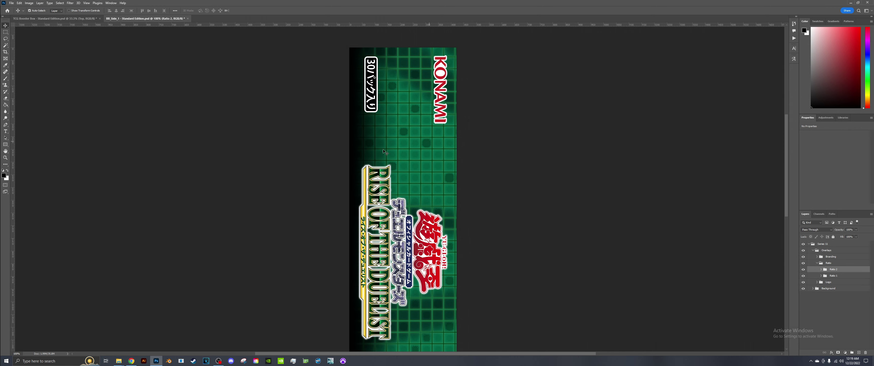
{"action": "left_click", "coordinate": [6, 158]}
Step: Fit the side panel on screen and turn on the DIFO Background grid in place of green
{"action": "right_click", "coordinate": [392, 140]}
{"action": "left_click", "coordinate": [410, 144]}
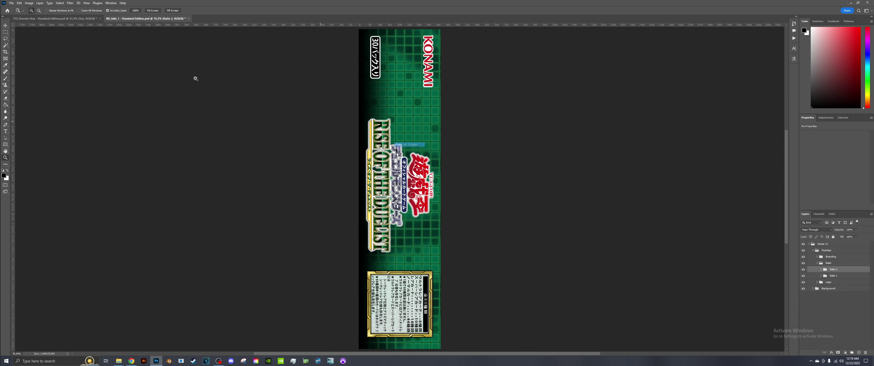
{"action": "key", "text": "v"}
{"action": "left_click", "coordinate": [418, 112]}
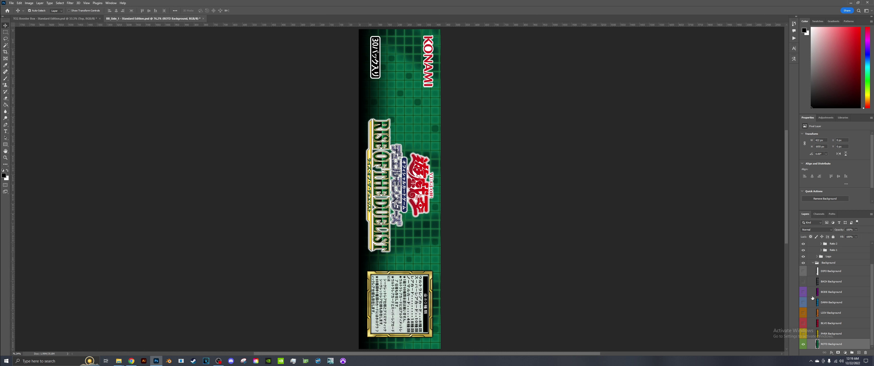
{"action": "left_click", "coordinate": [803, 271]}
Step: Start replacing the logo layer's contents with another file
{"action": "left_click", "coordinate": [386, 203]}
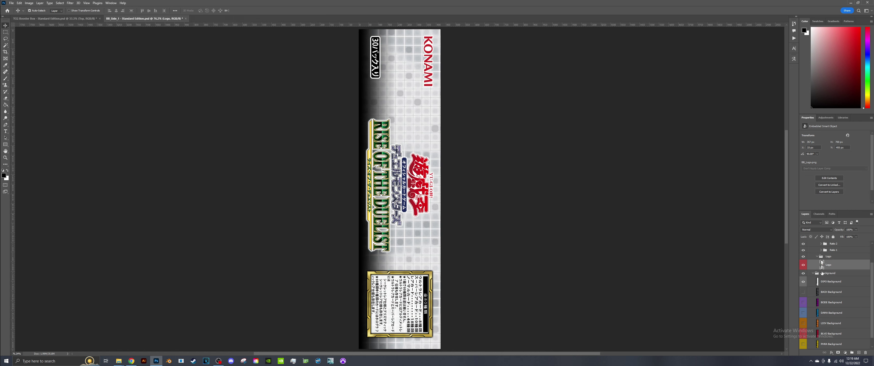
{"action": "right_click", "coordinate": [830, 265]}
{"action": "left_click", "coordinate": [831, 120]}
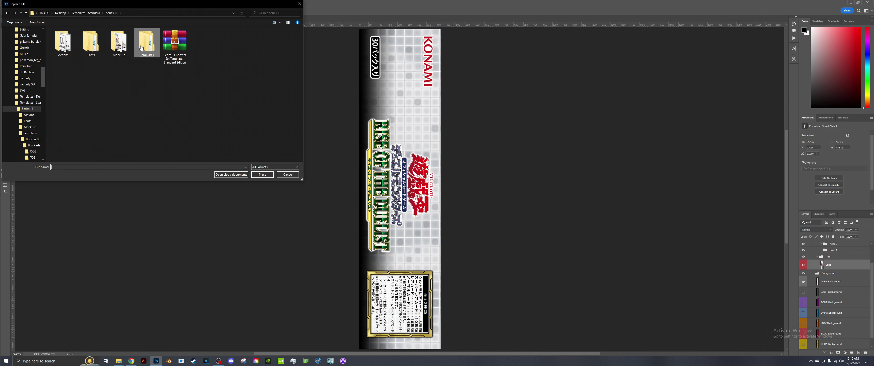
Step: Swap the side panel's logo for the OCG Booster Logo from Mock-up and export it as PNG
{"action": "double_click", "coordinate": [119, 43]}
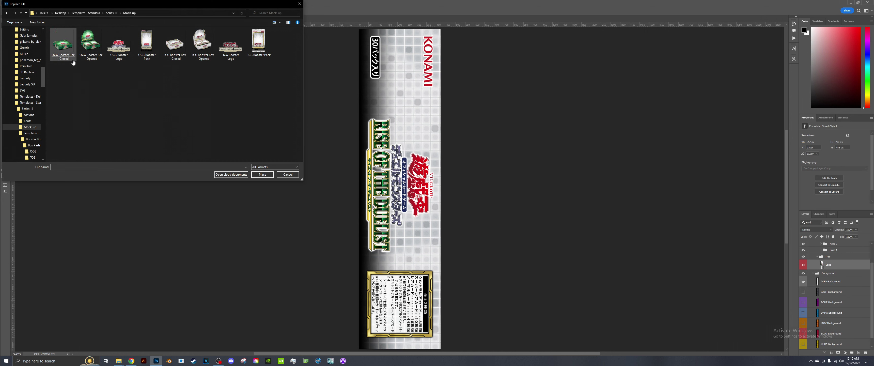
{"action": "double_click", "coordinate": [129, 61]}
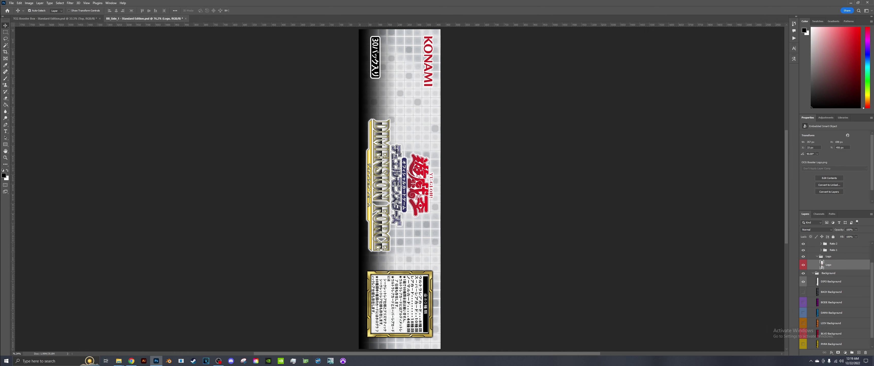
{"action": "left_click", "coordinate": [12, 3]}
{"action": "mouse_move", "coordinate": [27, 91]}
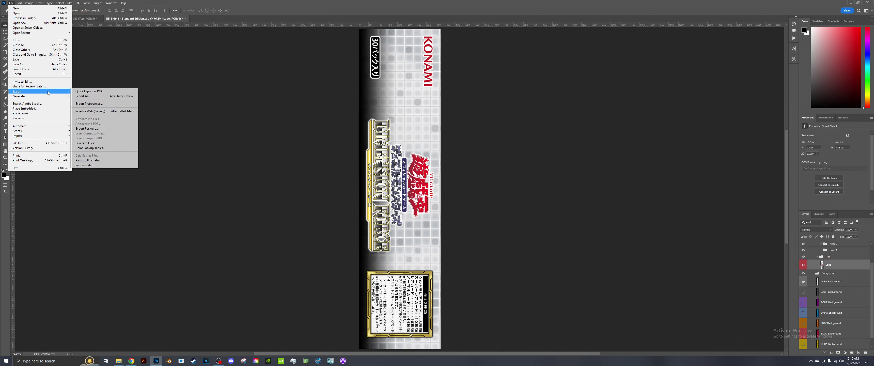
{"action": "left_click", "coordinate": [90, 96]}
{"action": "left_click", "coordinate": [646, 298]}
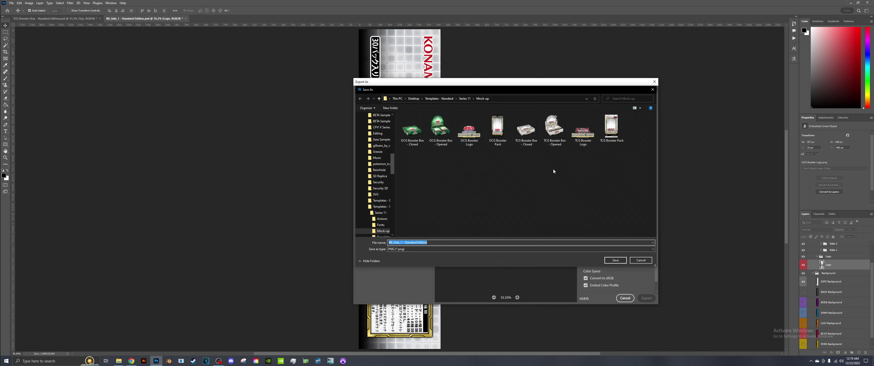
Step: Browse from Series 11 into Templates > Booster Box to find the save location
{"action": "left_click", "coordinate": [465, 99]}
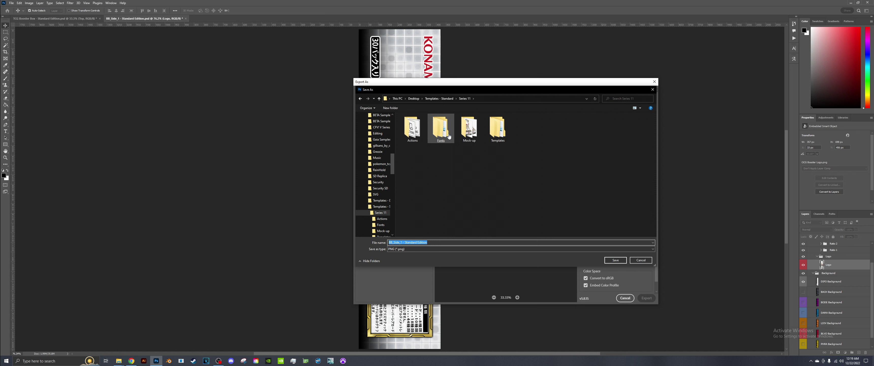
{"action": "double_click", "coordinate": [440, 131]}
{"action": "key", "text": "alt+Left"}
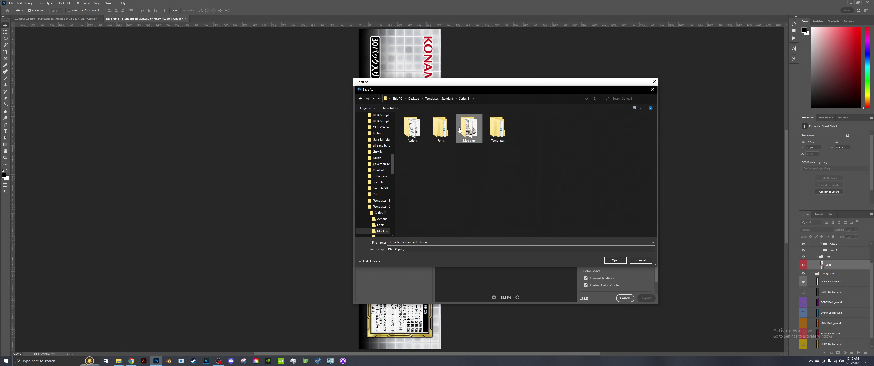
{"action": "double_click", "coordinate": [469, 129]}
{"action": "left_click", "coordinate": [469, 130]}
{"action": "key", "text": "alt+Left"}
{"action": "double_click", "coordinate": [497, 129]}
{"action": "double_click", "coordinate": [421, 129]}
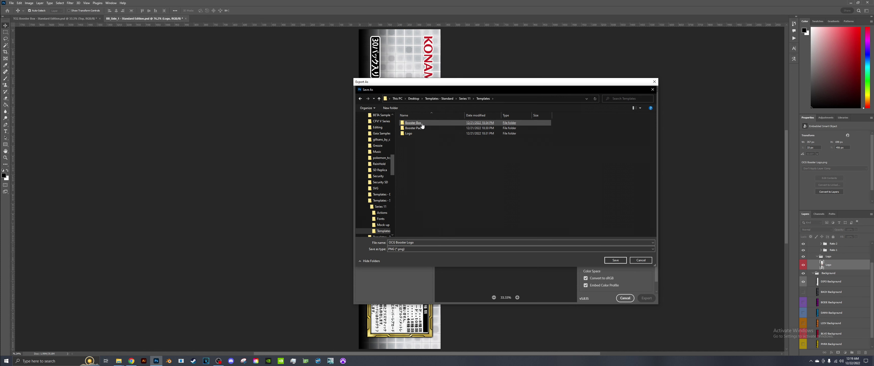
{"action": "double_click", "coordinate": [419, 128]}
Step: Save the PNG over BB_Side_1 in Booster Box > Box Parts > OCG
{"action": "double_click", "coordinate": [417, 141]}
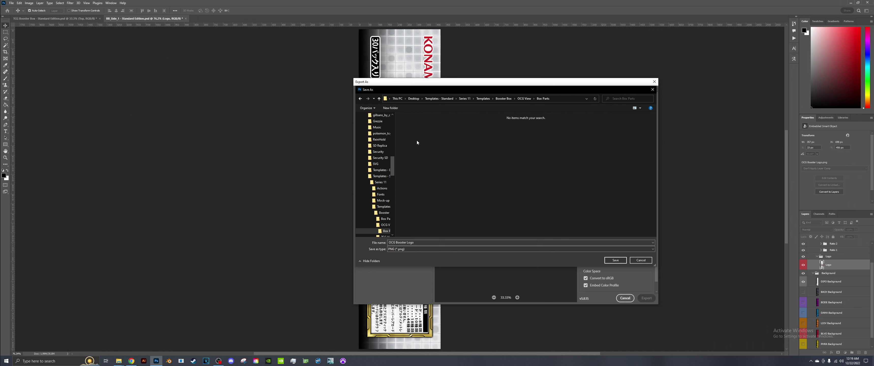
{"action": "left_click", "coordinate": [504, 99]}
{"action": "double_click", "coordinate": [409, 121]}
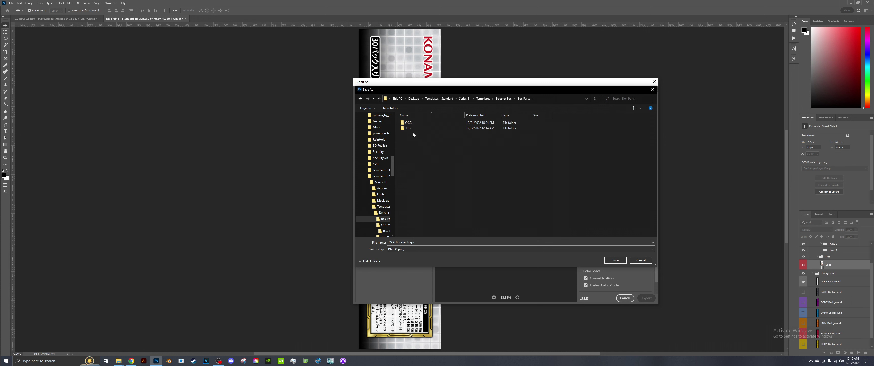
{"action": "double_click", "coordinate": [414, 121]}
{"action": "left_click_drag", "start_coordinate": [416, 138], "coordinate": [418, 155]}
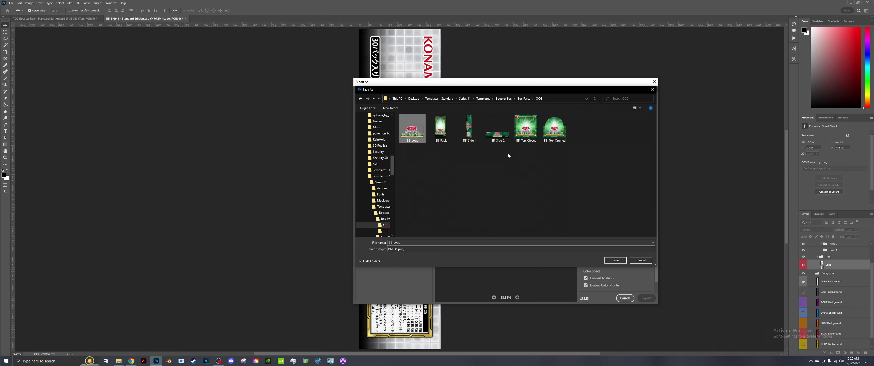
{"action": "double_click", "coordinate": [470, 126]}
{"action": "left_click", "coordinate": [451, 180]}
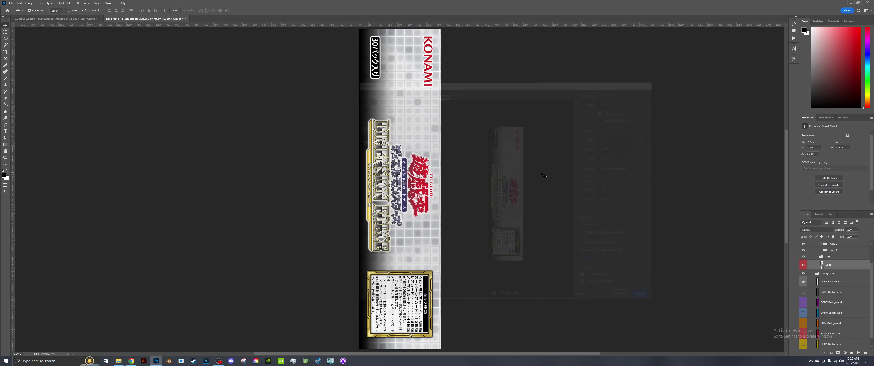
Step: Open BB_Side_2 and show the DIFO Background behind the banner
{"action": "mouse_move", "coordinate": [118, 361]}
{"action": "left_click", "coordinate": [158, 345]}
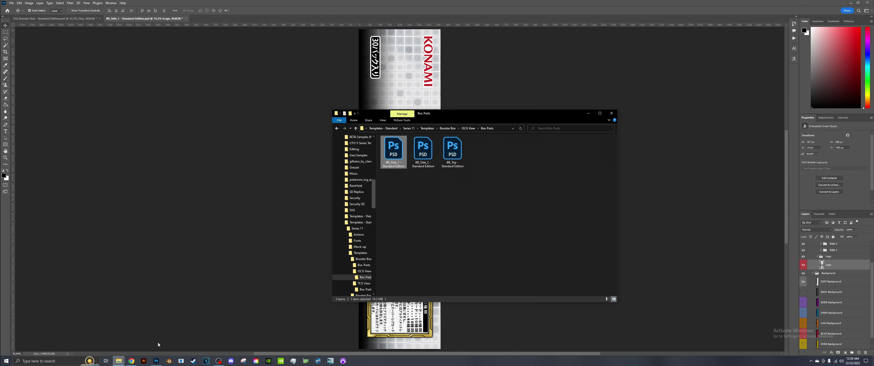
{"action": "double_click", "coordinate": [423, 150]}
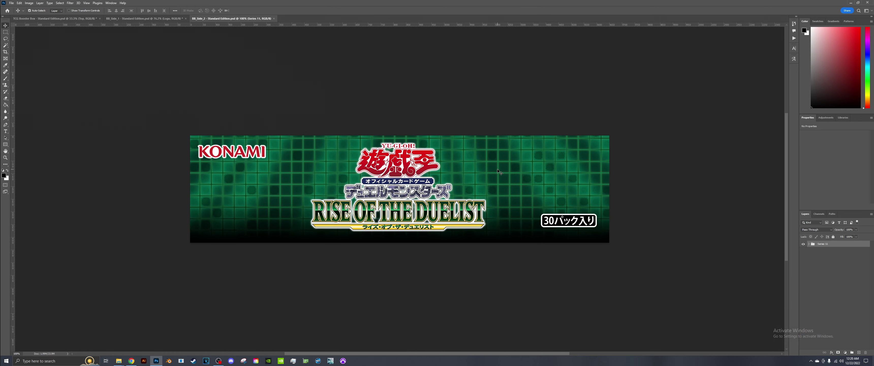
{"action": "left_click", "coordinate": [497, 172]}
{"action": "left_click", "coordinate": [803, 263]}
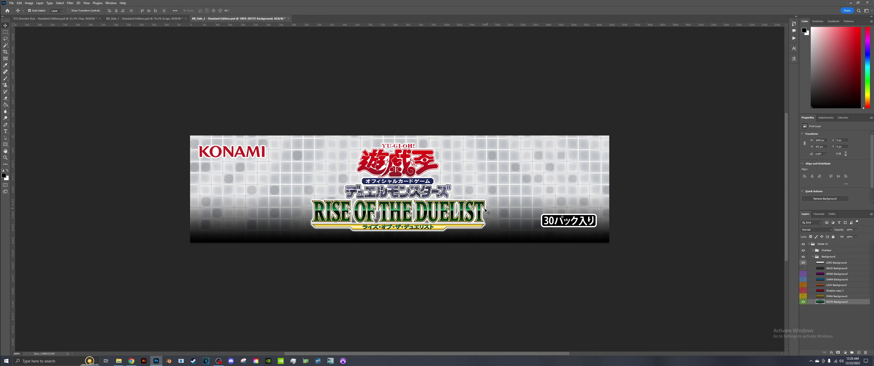
Step: Replace the logo layer's contents with the OCG Booster Logo
{"action": "right_click", "coordinate": [833, 277]}
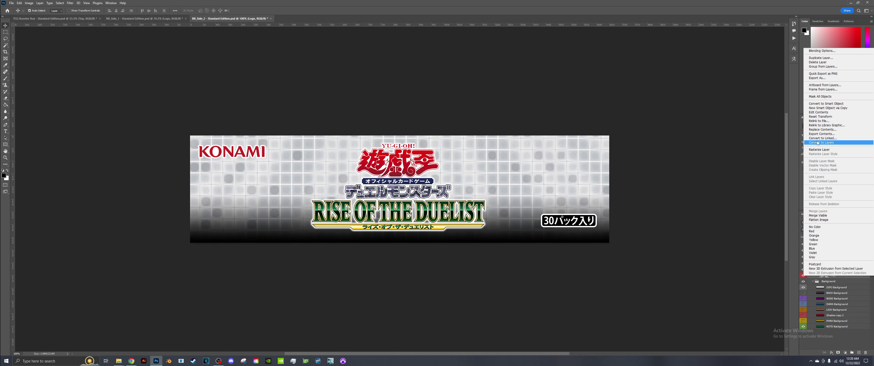
{"action": "left_click", "coordinate": [828, 131]}
{"action": "double_click", "coordinate": [120, 57]}
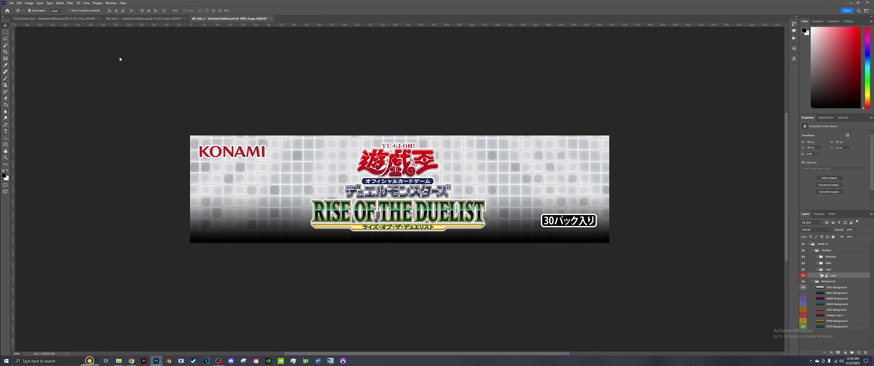
Step: Export BB_Side_2 as a PNG, overwriting the existing BB_Side_2 file
{"action": "left_click", "coordinate": [11, 4]}
{"action": "mouse_move", "coordinate": [34, 92]}
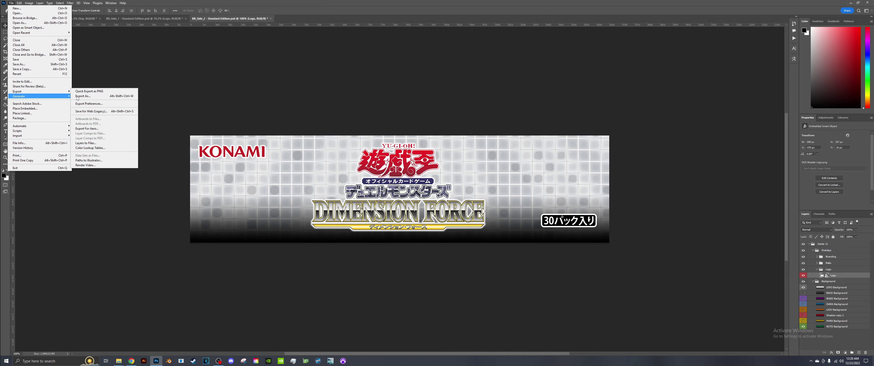
{"action": "left_click", "coordinate": [102, 96]}
{"action": "key", "text": "Return"}
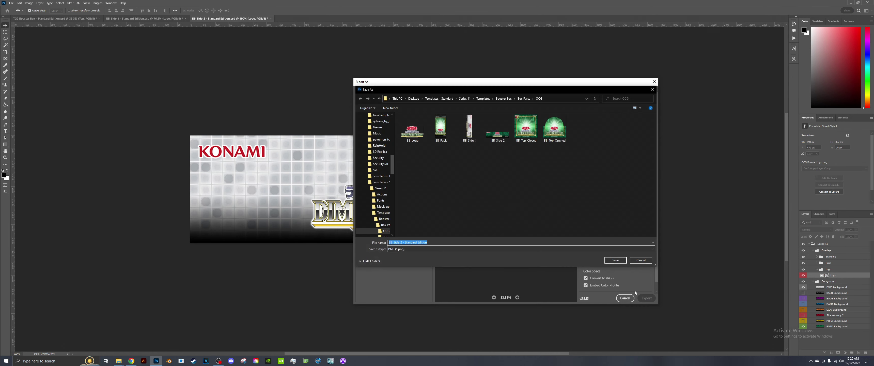
{"action": "double_click", "coordinate": [497, 129]}
{"action": "left_click", "coordinate": [452, 179]}
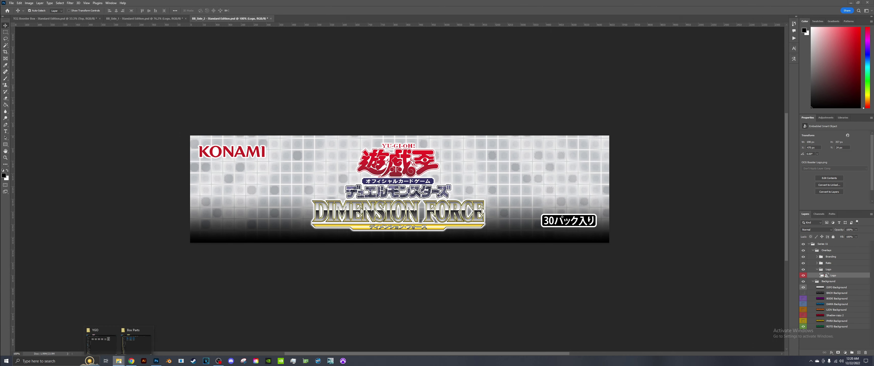
{"action": "left_click", "coordinate": [119, 361]}
Step: Open BB_Top and show the DIFO background on the box top
{"action": "double_click", "coordinate": [445, 160]}
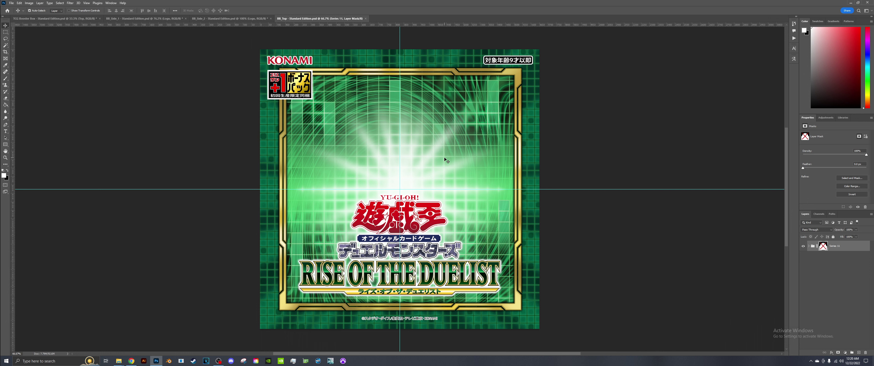
{"action": "left_click", "coordinate": [298, 90]}
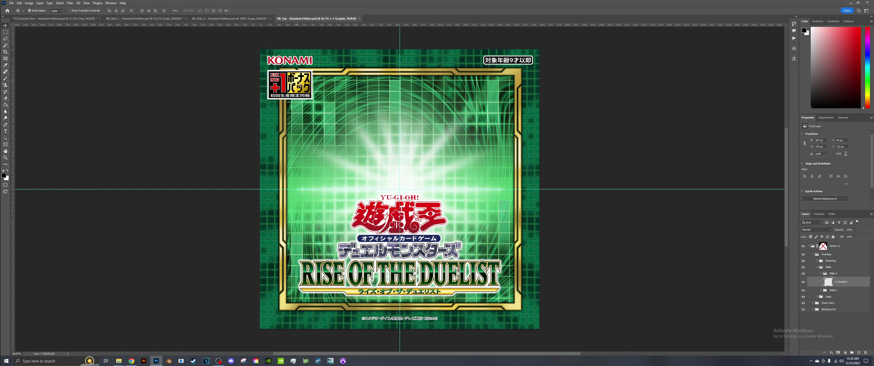
{"action": "left_click", "coordinate": [823, 275]}
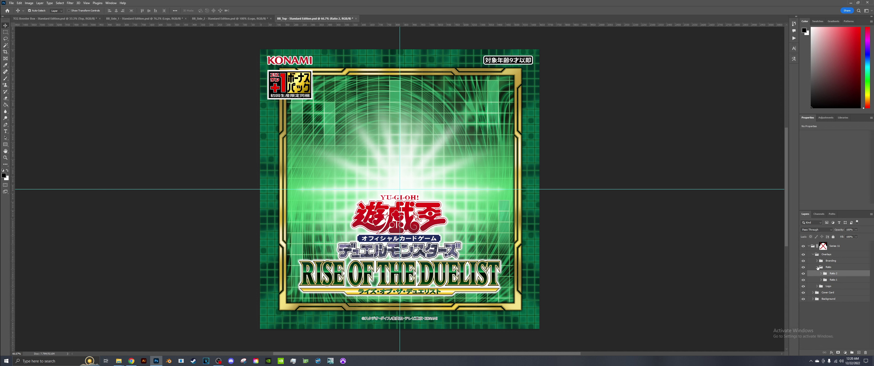
{"action": "left_click", "coordinate": [817, 267]}
{"action": "key", "text": "alt+comma"}
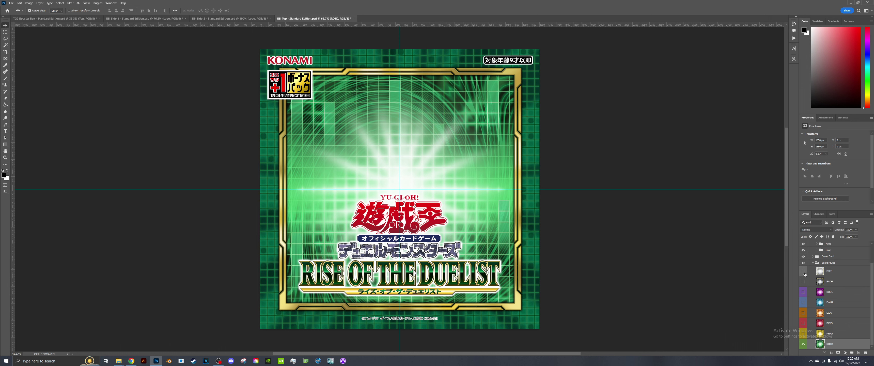
{"action": "left_click", "coordinate": [803, 271]}
Step: Replace the BB_Top logo layer's contents with the OCG Booster Logo
{"action": "left_click", "coordinate": [473, 278]}
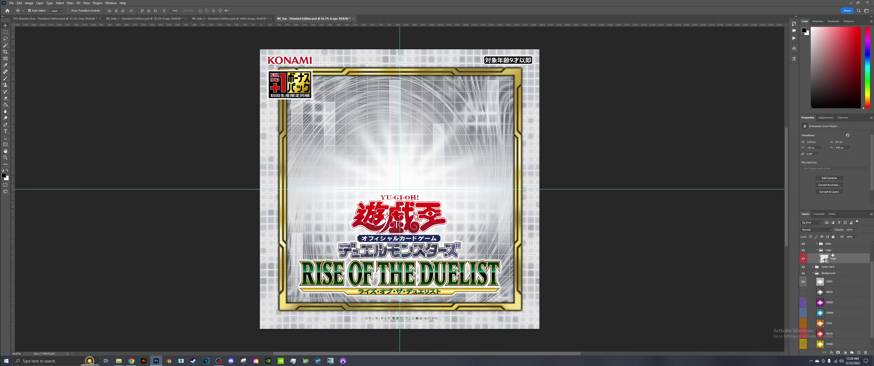
{"action": "right_click", "coordinate": [828, 262]}
{"action": "left_click", "coordinate": [833, 116]}
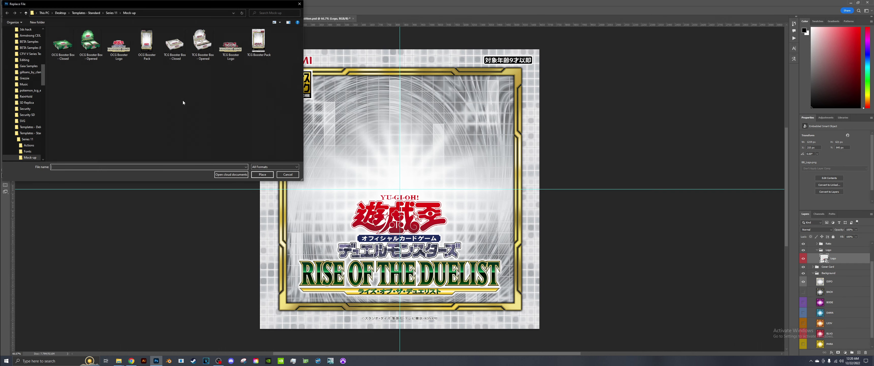
{"action": "double_click", "coordinate": [119, 46]}
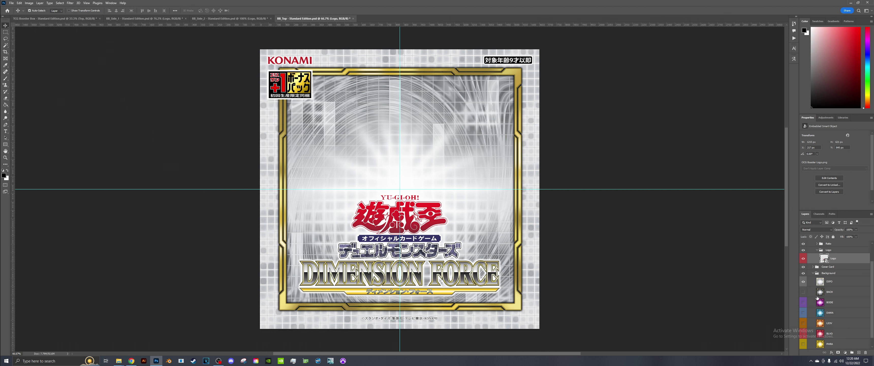
{"action": "scroll", "coordinate": [818, 297], "scroll_direction": "up", "scroll_amount": 3}
Step: Collapse the Logo, Overlays and Background groups and disable the Series 11 layer mask
{"action": "left_click", "coordinate": [817, 274]}
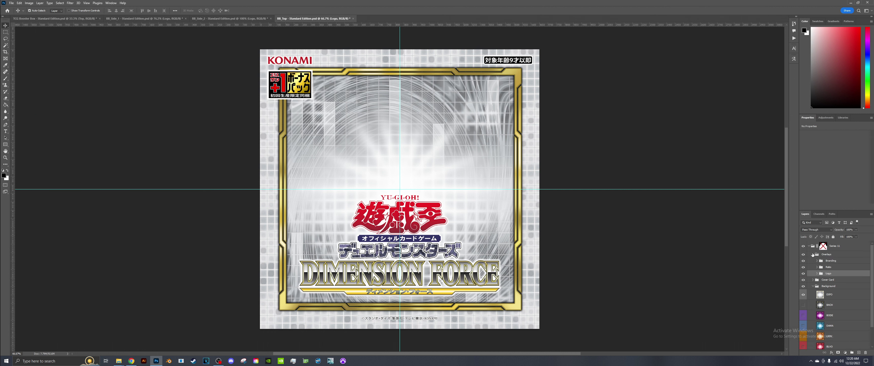
{"action": "left_click", "coordinate": [813, 255]}
{"action": "left_click", "coordinate": [814, 267]}
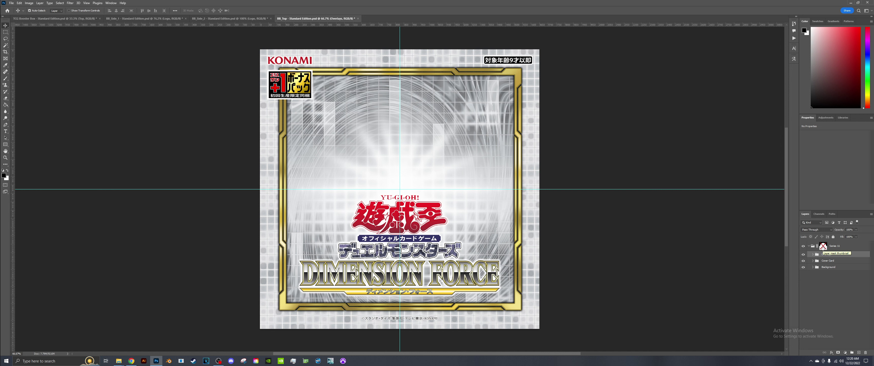
{"action": "left_click", "coordinate": [824, 247]}
{"action": "right_click", "coordinate": [823, 247]}
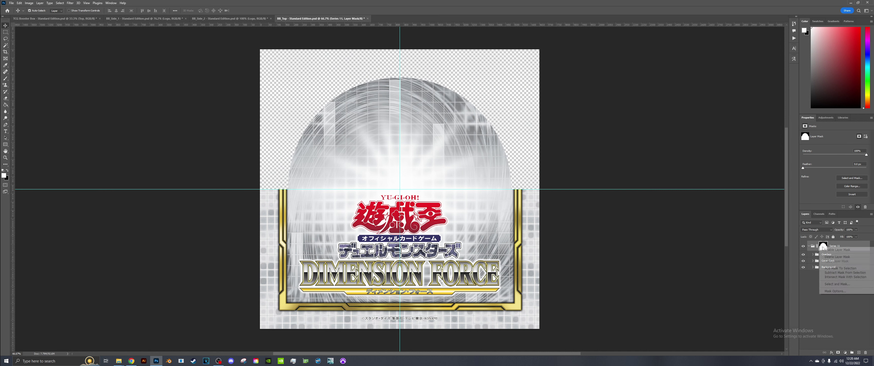
{"action": "left_click", "coordinate": [832, 250]}
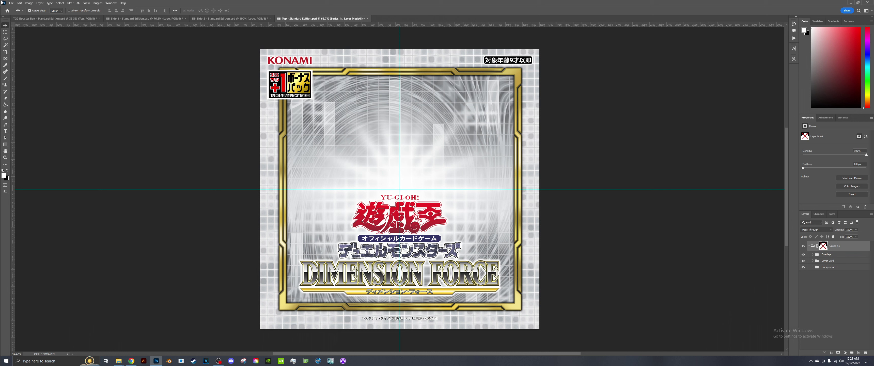
Step: Export the full unmasked top as PNG, replacing BB_Top_Closed
{"action": "left_click", "coordinate": [12, 3]}
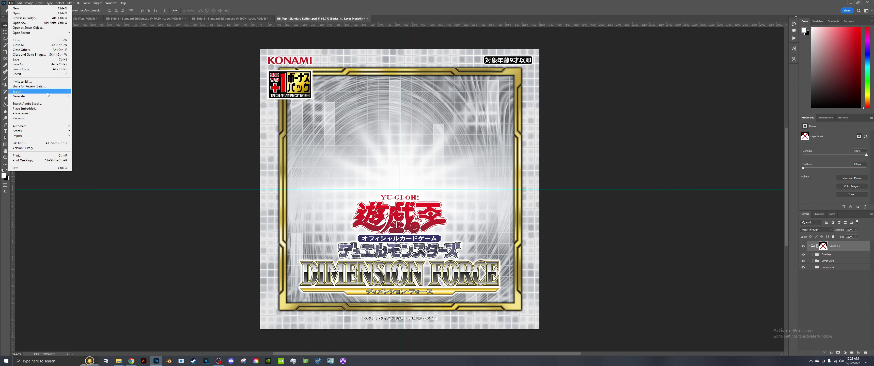
{"action": "mouse_move", "coordinate": [34, 88]}
{"action": "left_click", "coordinate": [88, 96]}
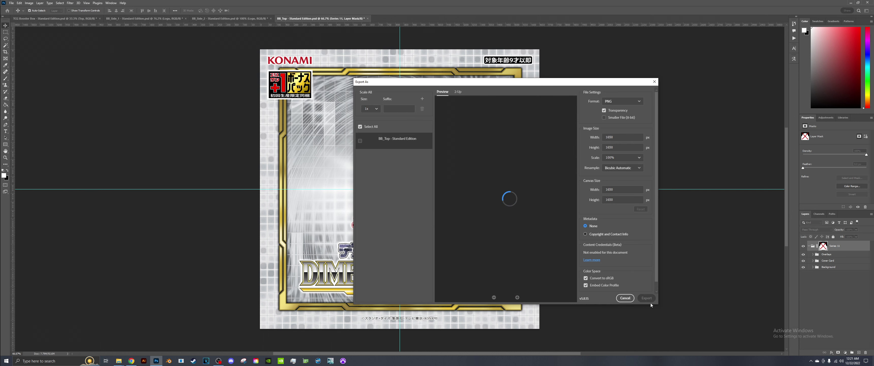
{"action": "left_click", "coordinate": [648, 298]}
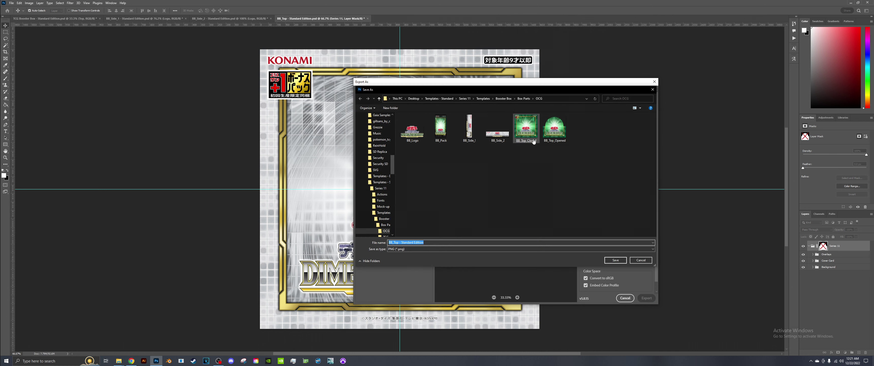
{"action": "double_click", "coordinate": [526, 128]}
{"action": "left_click", "coordinate": [450, 180]}
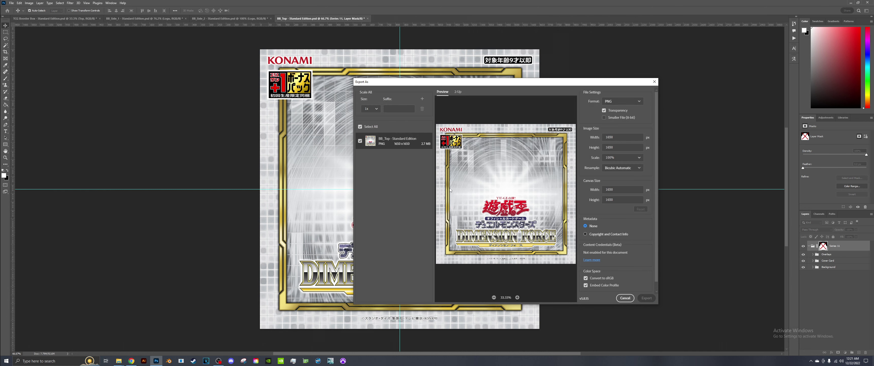
Step: Re-enable the dome mask and export the PNG over BB_Top_Opened
{"action": "left_click", "coordinate": [824, 246], "text": "shift"}
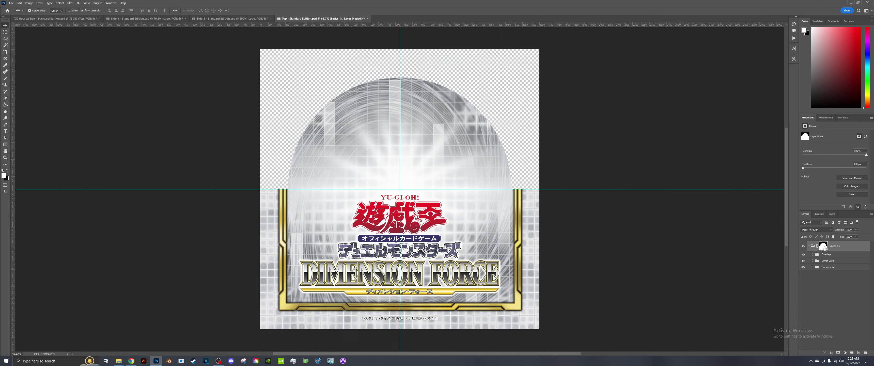
{"action": "left_click", "coordinate": [12, 2]}
{"action": "mouse_move", "coordinate": [28, 93]}
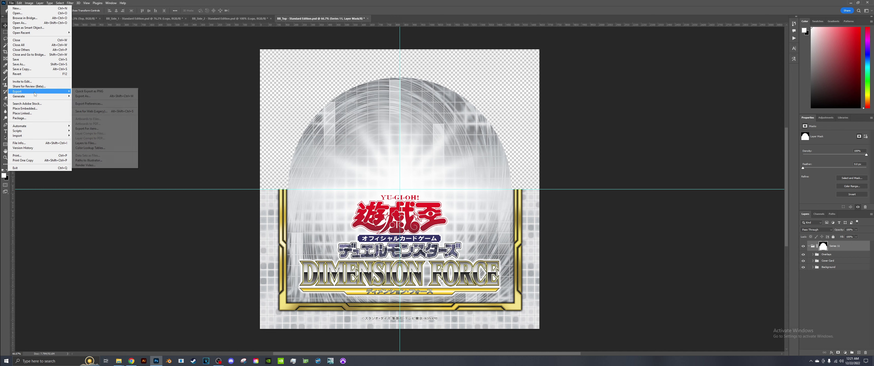
{"action": "left_click", "coordinate": [102, 95]}
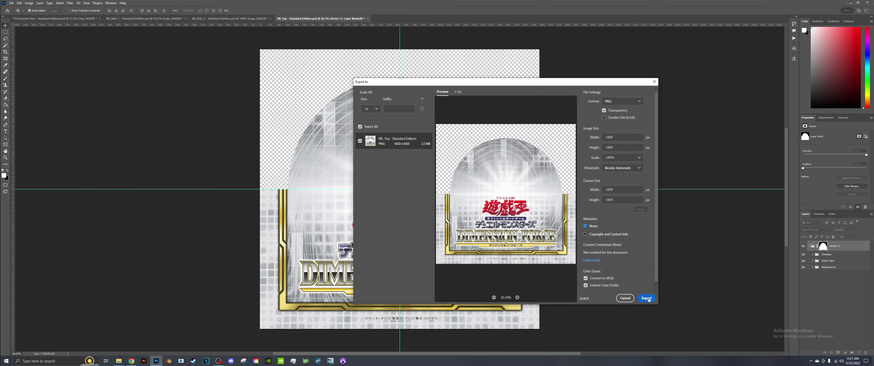
{"action": "left_click", "coordinate": [649, 299]}
{"action": "double_click", "coordinate": [554, 127]}
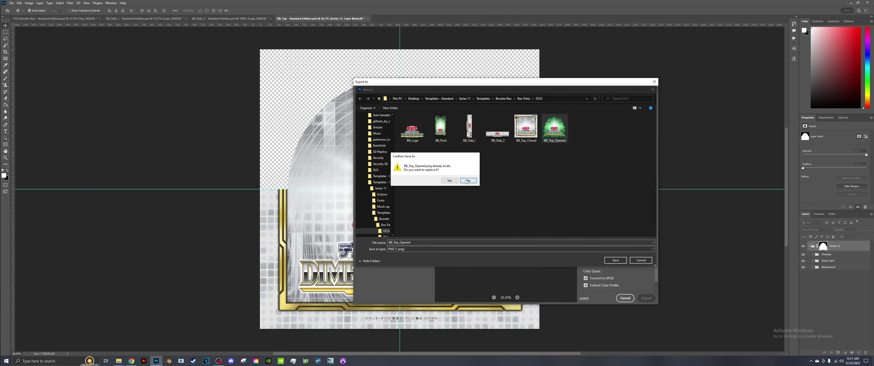
{"action": "left_click", "coordinate": [456, 181]}
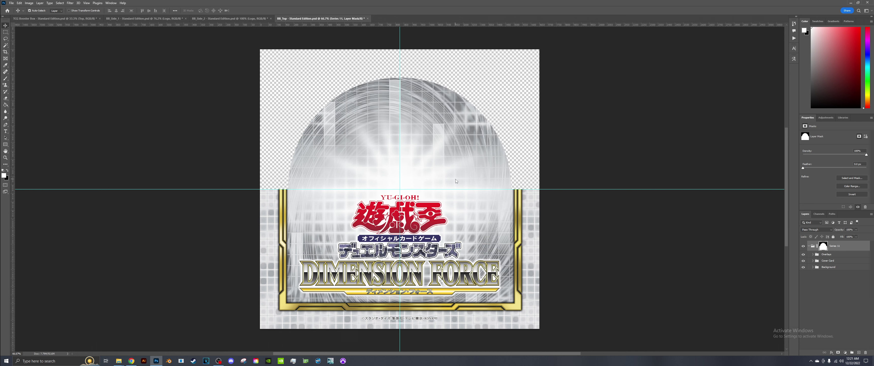
{"action": "right_click", "coordinate": [825, 247]}
Step: Disable the dome mask and toggle the age-rating and +1 bonus pack badges to check them
{"action": "left_click", "coordinate": [831, 251]}
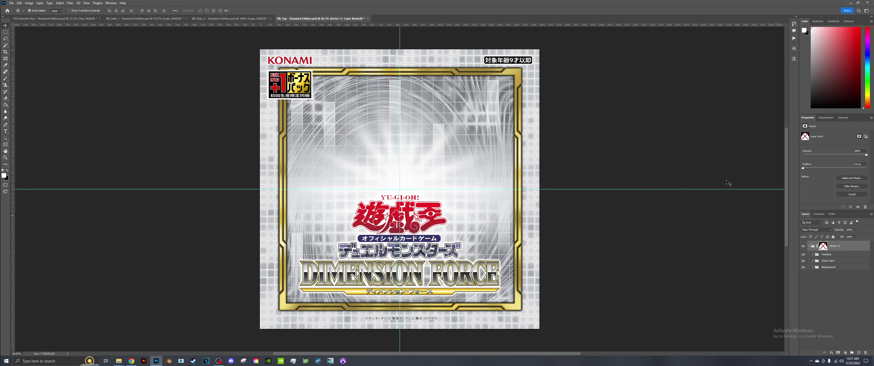
{"action": "left_click", "coordinate": [814, 254]}
{"action": "left_click", "coordinate": [818, 267]}
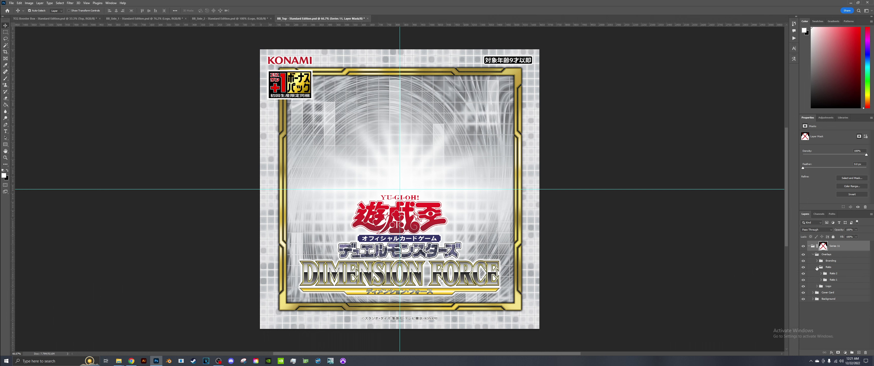
{"action": "left_click", "coordinate": [804, 280]}
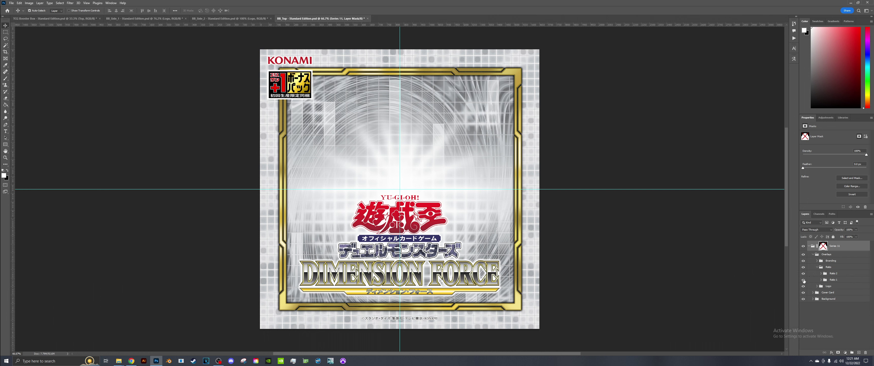
{"action": "left_click", "coordinate": [804, 280]}
{"action": "left_click", "coordinate": [804, 274]}
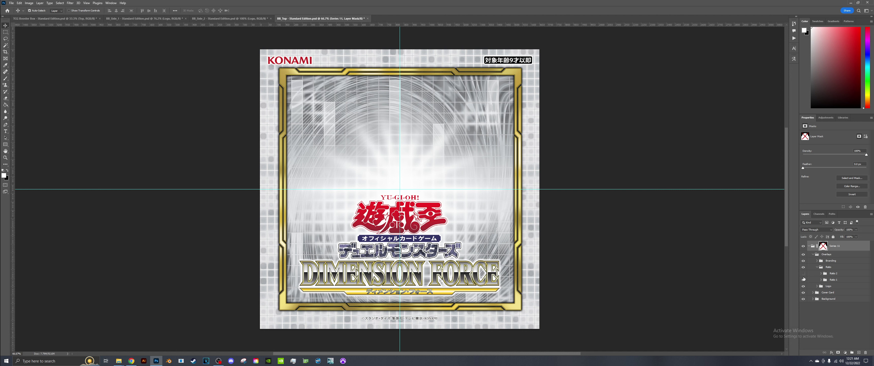
{"action": "left_click", "coordinate": [803, 274]}
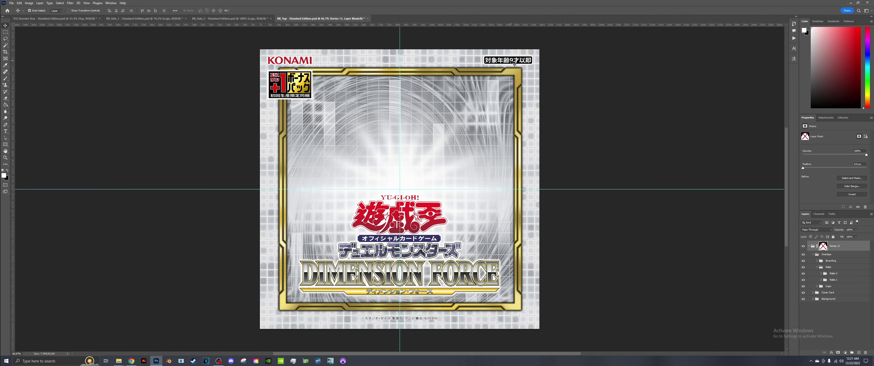
{"action": "left_click", "coordinate": [818, 267]}
Step: Close BB_Top, BB_Side_2, BB_Side_1 and the TCG booster box without saving
{"action": "left_click", "coordinate": [367, 18]}
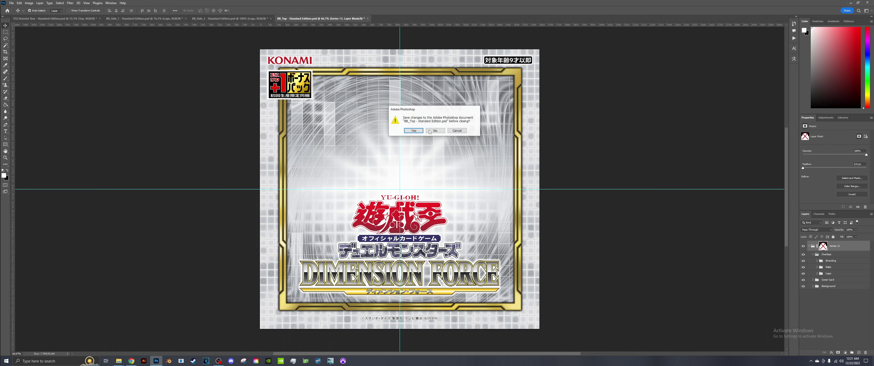
{"action": "left_click", "coordinate": [435, 132]}
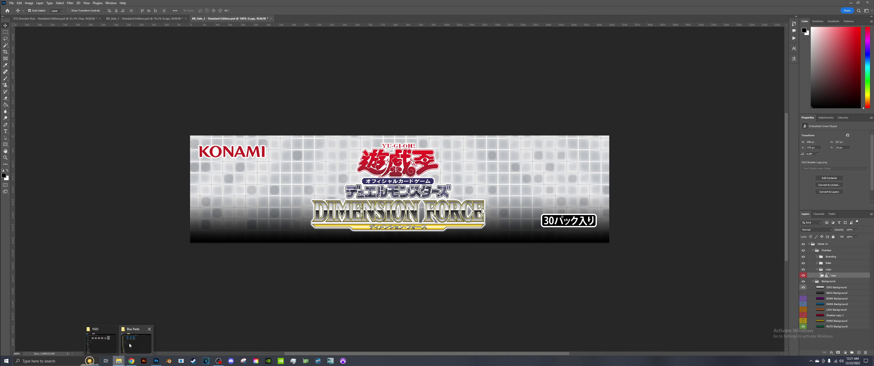
{"action": "left_click", "coordinate": [272, 19]}
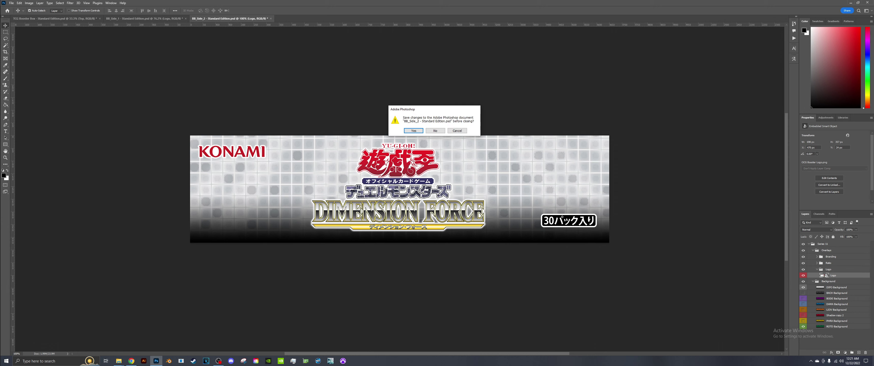
{"action": "left_click", "coordinate": [438, 132]}
{"action": "left_click", "coordinate": [186, 19]}
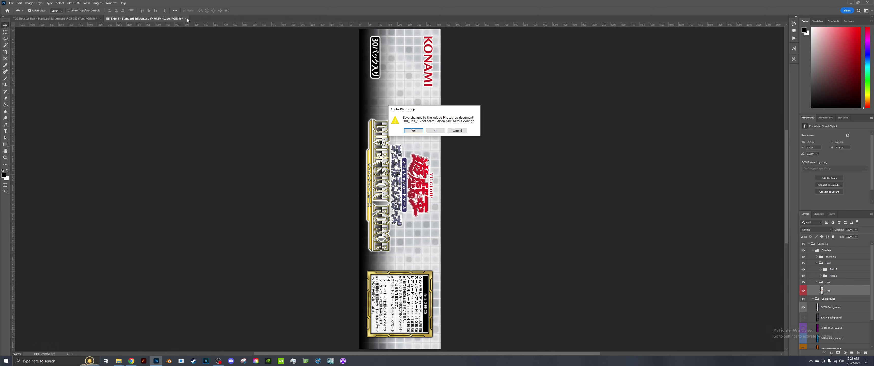
{"action": "left_click", "coordinate": [430, 130]}
{"action": "left_click", "coordinate": [100, 18]}
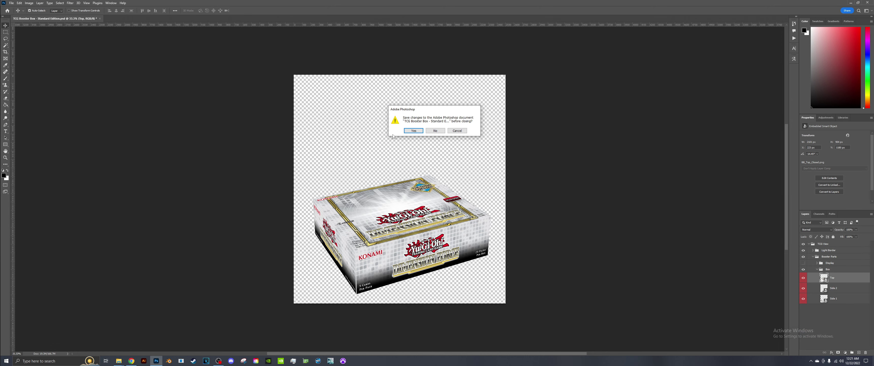
{"action": "left_click", "coordinate": [435, 132]}
{"action": "mouse_move", "coordinate": [120, 362]}
{"action": "left_click", "coordinate": [136, 341]}
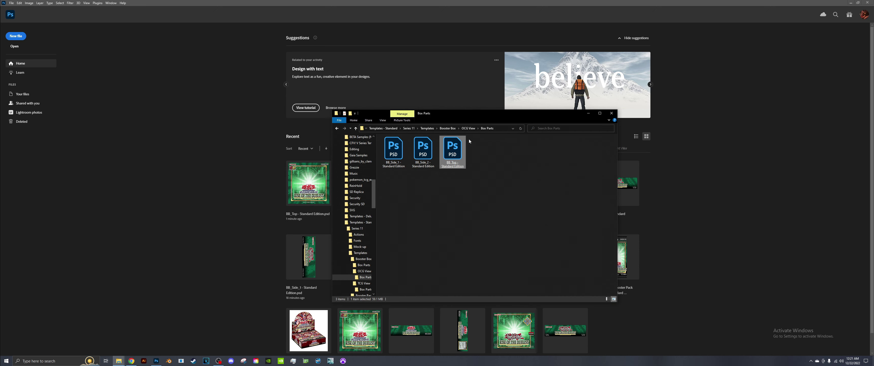
Step: Open the OCG Booster Box Template and replace Side 1's contents with OCG BB_Side_1
{"action": "left_click", "coordinate": [472, 128]}
{"action": "left_click", "coordinate": [430, 163]}
{"action": "double_click", "coordinate": [430, 163]}
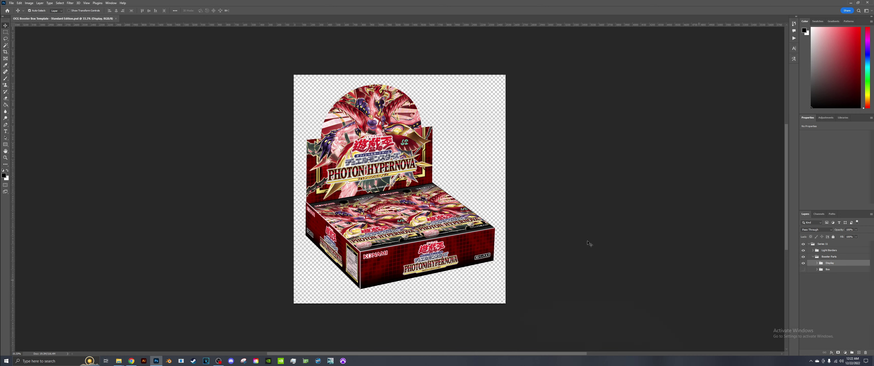
{"action": "left_click", "coordinate": [338, 241]}
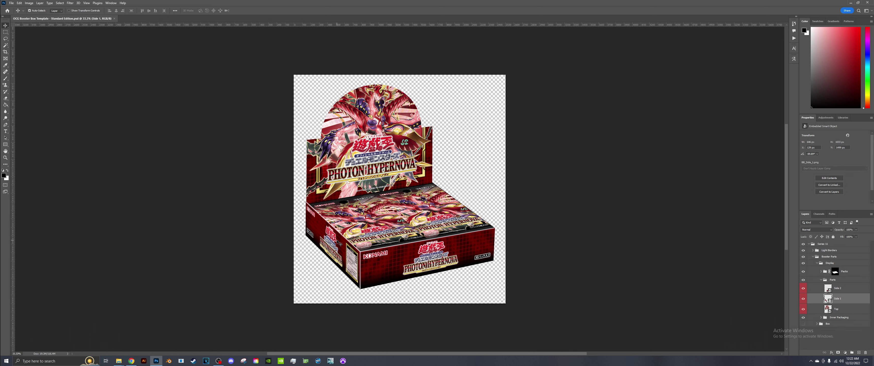
{"action": "right_click", "coordinate": [843, 298]}
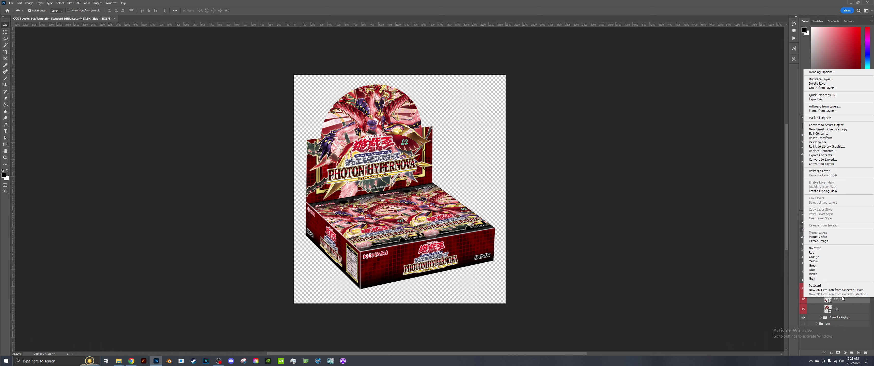
{"action": "left_click", "coordinate": [822, 151]}
{"action": "left_click", "coordinate": [112, 12]}
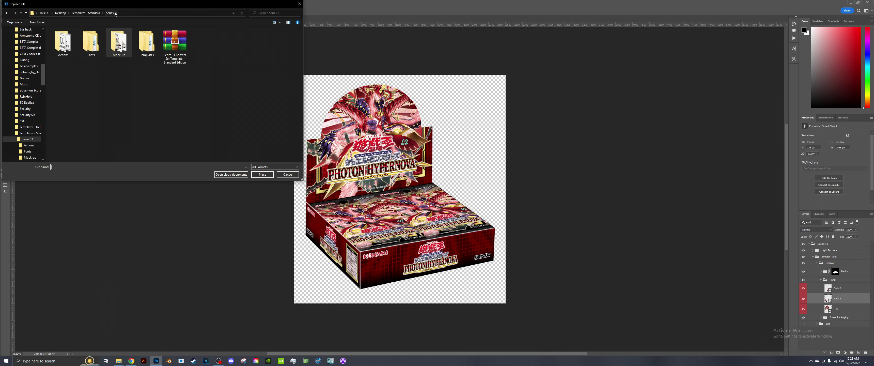
{"action": "double_click", "coordinate": [137, 41]}
{"action": "double_click", "coordinate": [138, 38]}
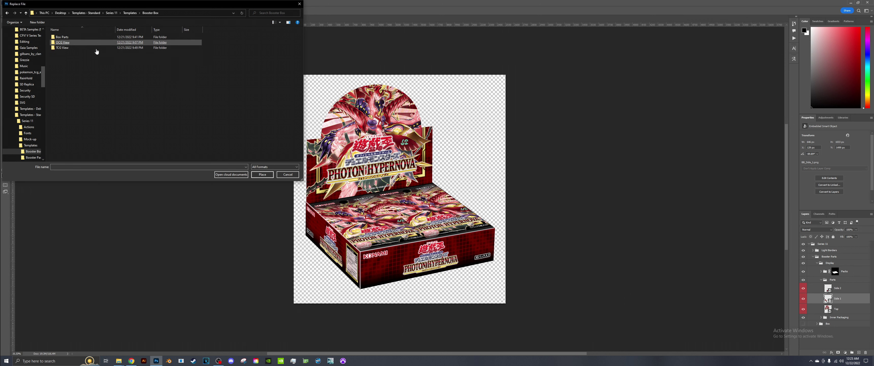
{"action": "key", "text": "Return"}
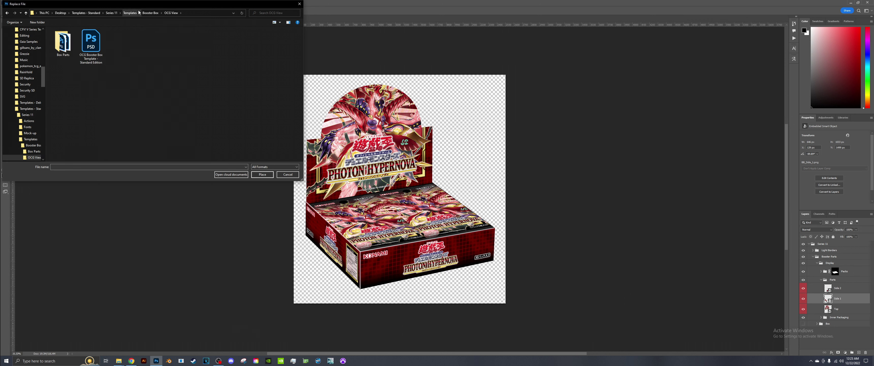
{"action": "left_click", "coordinate": [150, 12]}
{"action": "double_click", "coordinate": [96, 39]}
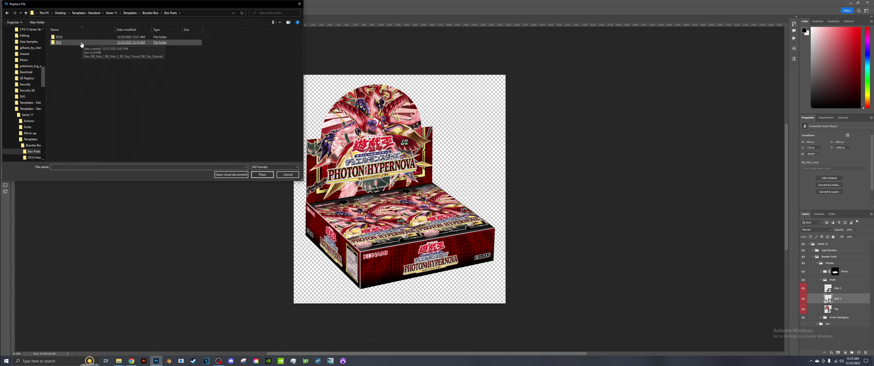
{"action": "double_click", "coordinate": [95, 37]}
{"action": "double_click", "coordinate": [119, 42]}
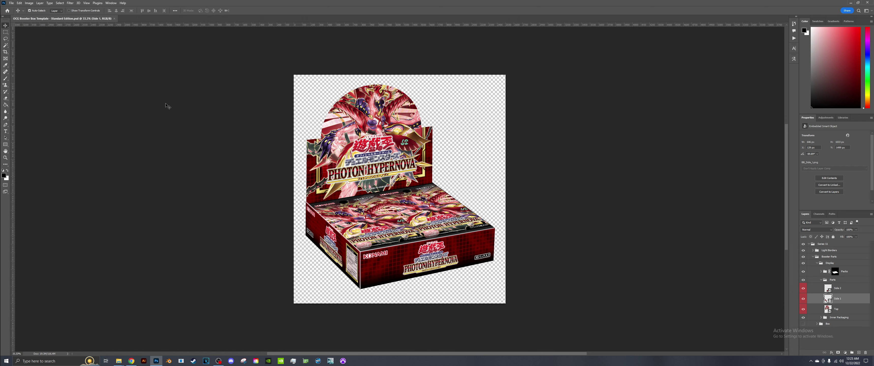
Step: Replace Side 2 with BB_Side_2 and the Top layer with BB_Top_Opened
{"action": "left_click", "coordinate": [818, 289]}
{"action": "right_click", "coordinate": [818, 295]}
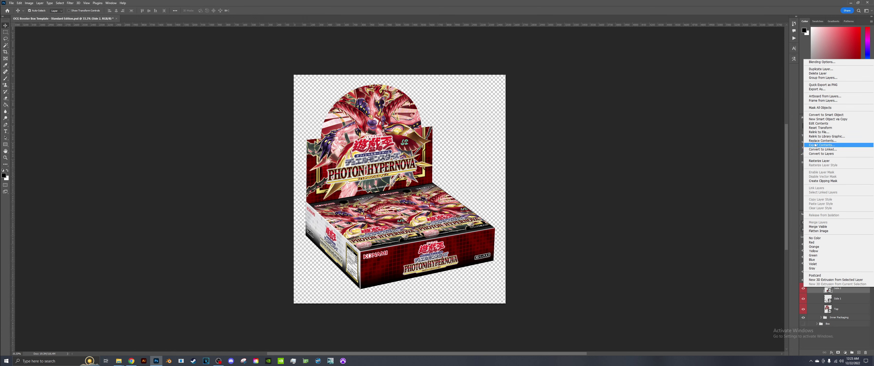
{"action": "left_click", "coordinate": [824, 142]}
{"action": "double_click", "coordinate": [147, 42]}
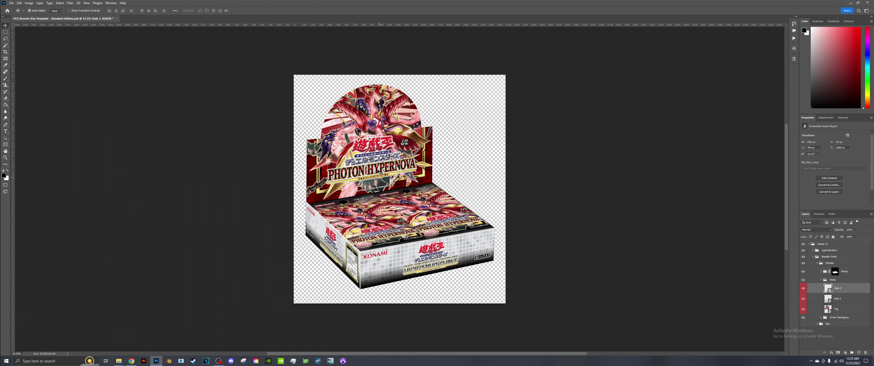
{"action": "left_click", "coordinate": [837, 309]}
{"action": "right_click", "coordinate": [845, 305]}
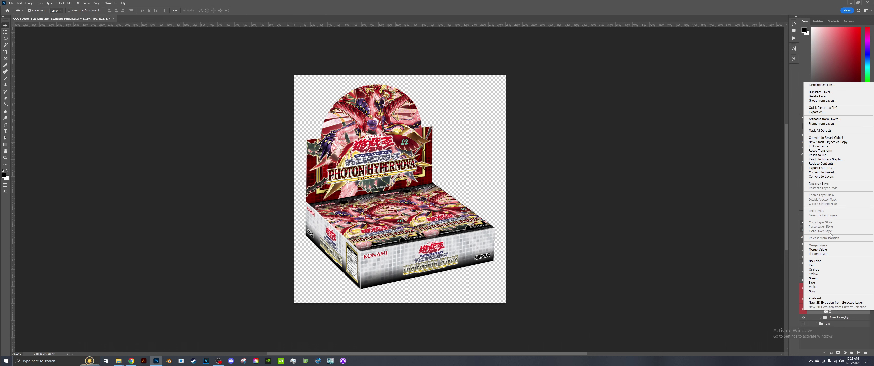
{"action": "left_click", "coordinate": [825, 165]}
{"action": "double_click", "coordinate": [202, 42]}
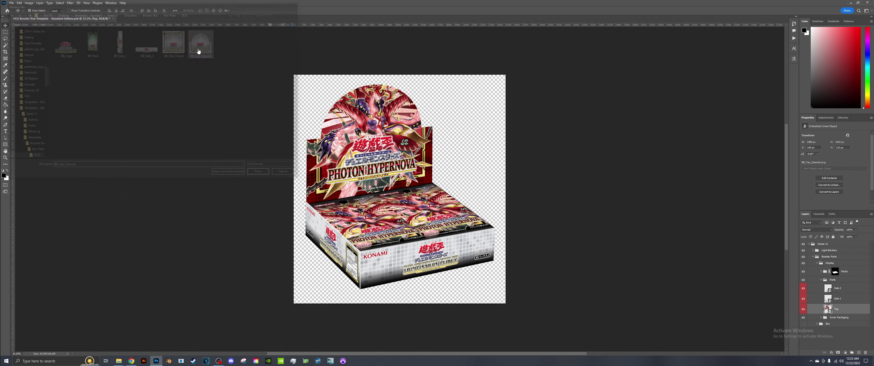
Step: Fill the Left Pack smart object with the booster pack image from Mock-up
{"action": "left_click", "coordinate": [407, 217]}
{"action": "right_click", "coordinate": [842, 283]}
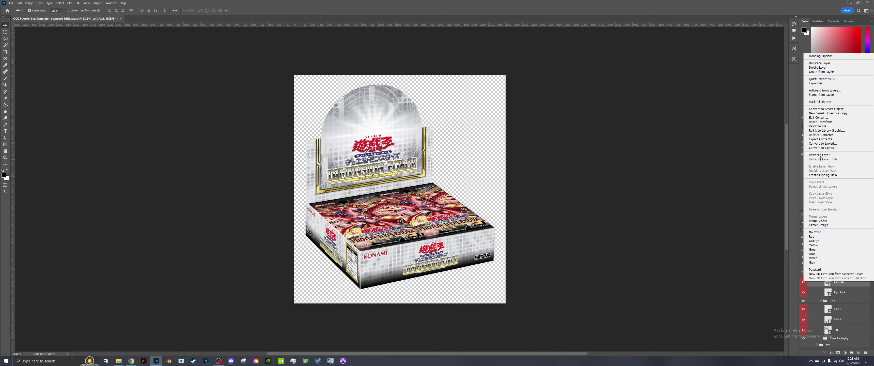
{"action": "left_click", "coordinate": [825, 144]}
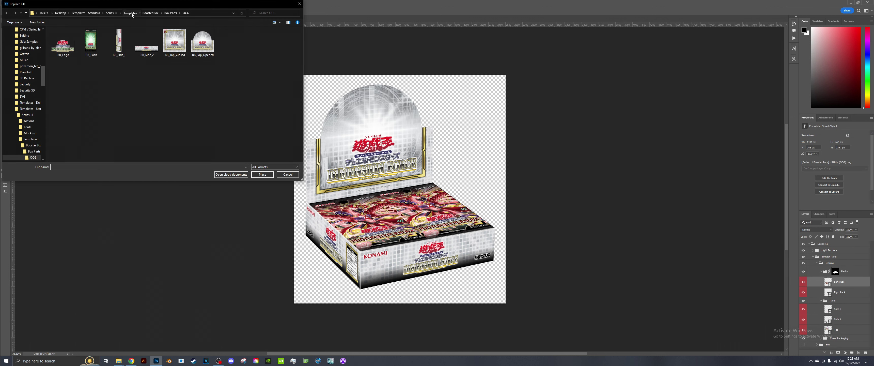
{"action": "left_click", "coordinate": [150, 13]}
{"action": "left_click", "coordinate": [112, 13]}
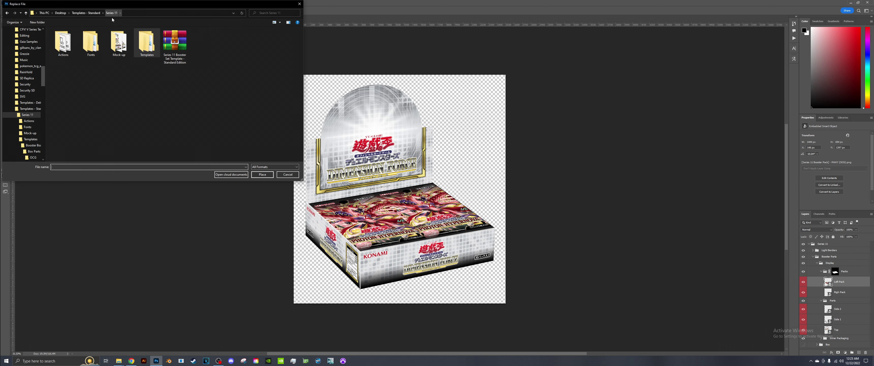
{"action": "double_click", "coordinate": [127, 48]}
{"action": "double_click", "coordinate": [143, 56]}
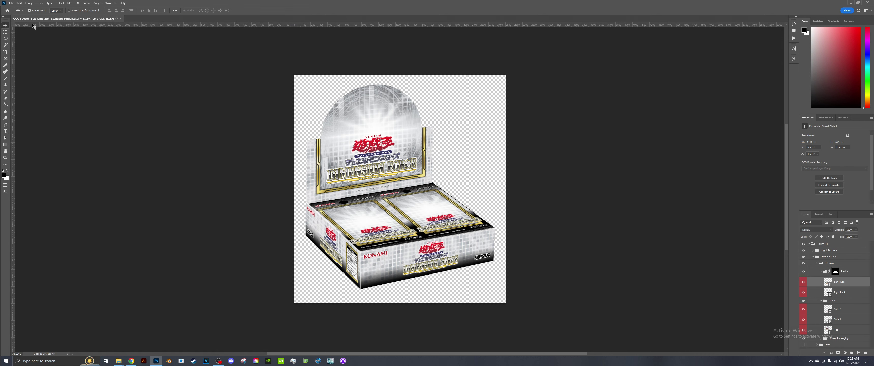
Step: Export the mockup as PNG over 'OCG Booster Box - Opened' in Series 11 > Mock-up
{"action": "left_click", "coordinate": [10, 3]}
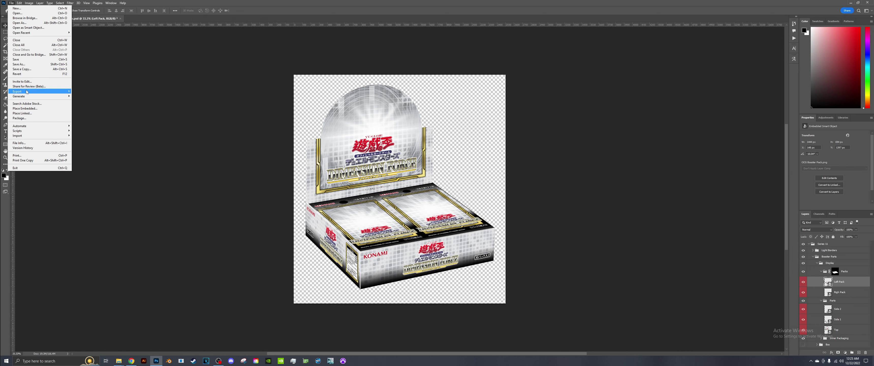
{"action": "left_click", "coordinate": [79, 96]}
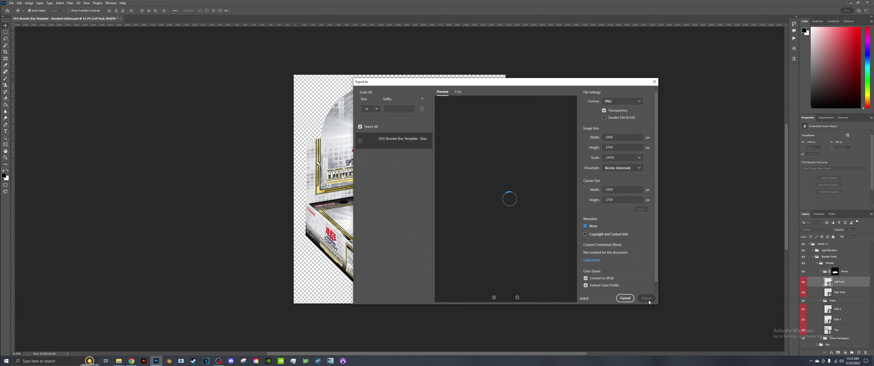
{"action": "left_click", "coordinate": [649, 299]}
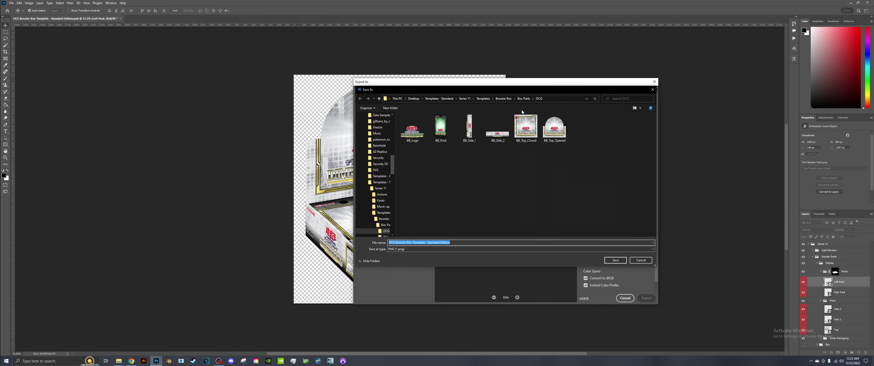
{"action": "left_click", "coordinate": [504, 98]}
{"action": "left_click", "coordinate": [483, 98]}
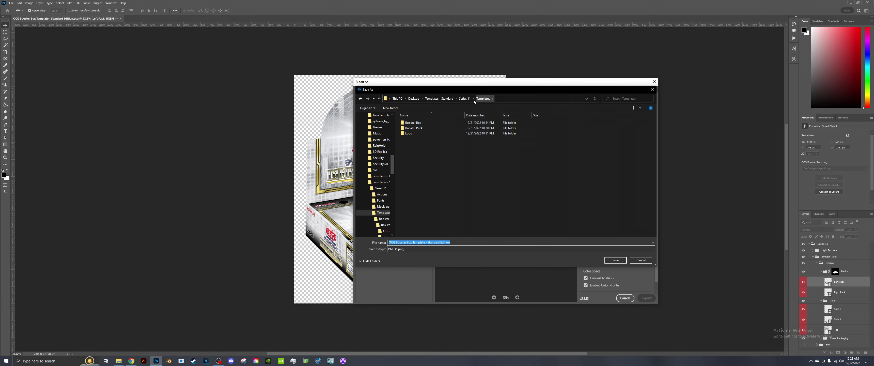
{"action": "left_click", "coordinate": [464, 99]}
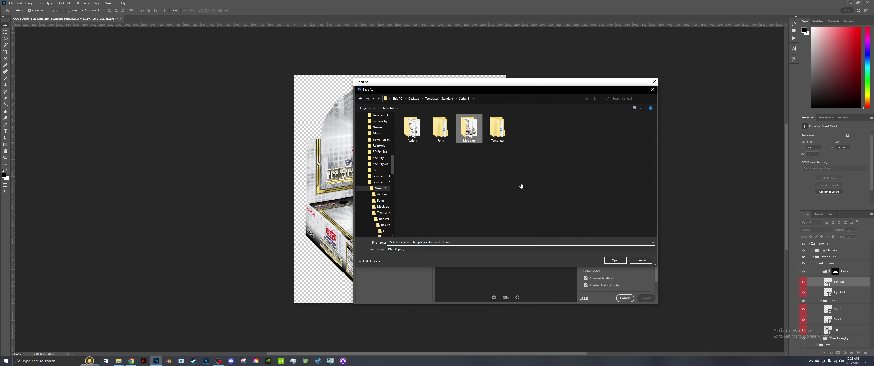
{"action": "key", "text": "Return"}
{"action": "double_click", "coordinate": [443, 130]}
{"action": "left_click", "coordinate": [452, 182]}
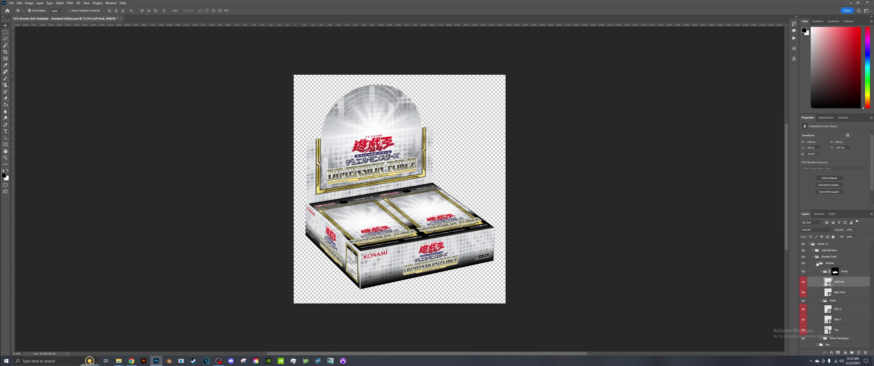
{"action": "left_click", "coordinate": [817, 264]}
Step: Hide the Display group, show the Box group, and replace its Top with OCG BB_Top_Closed
{"action": "left_click_drag", "start_coordinate": [805, 265], "coordinate": [803, 269]}
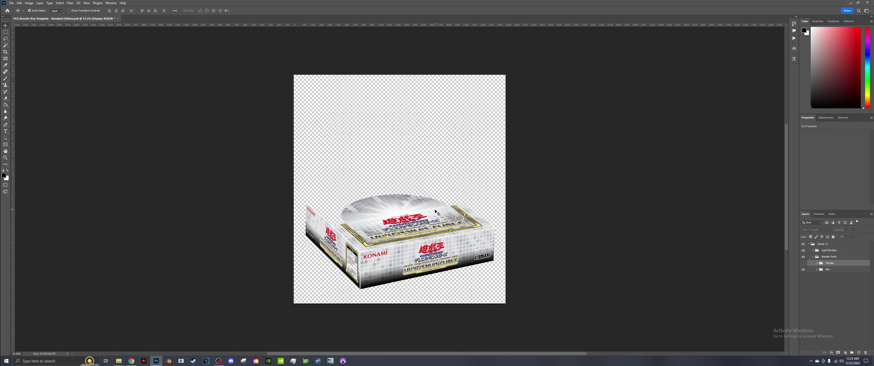
{"action": "left_click", "coordinate": [817, 269]}
{"action": "right_click", "coordinate": [837, 280]}
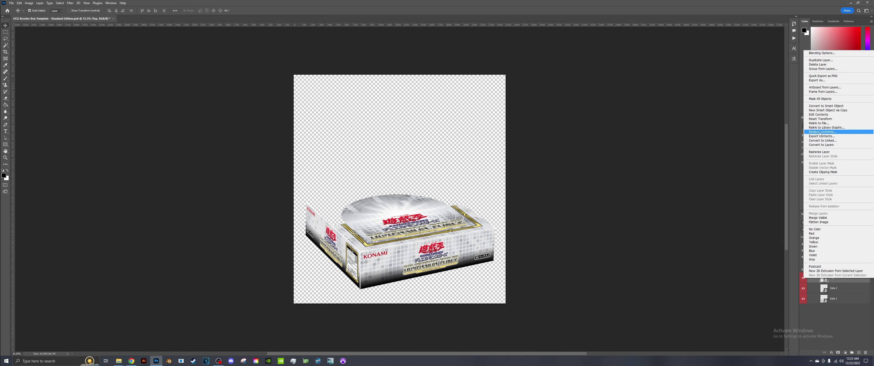
{"action": "left_click", "coordinate": [828, 132]}
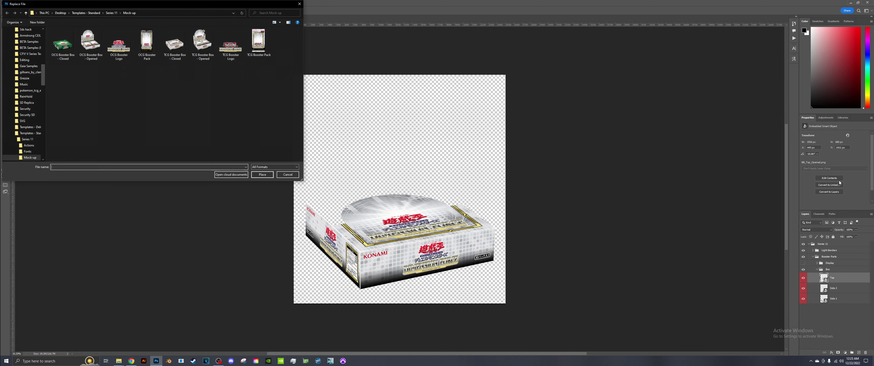
{"action": "left_click", "coordinate": [108, 12]}
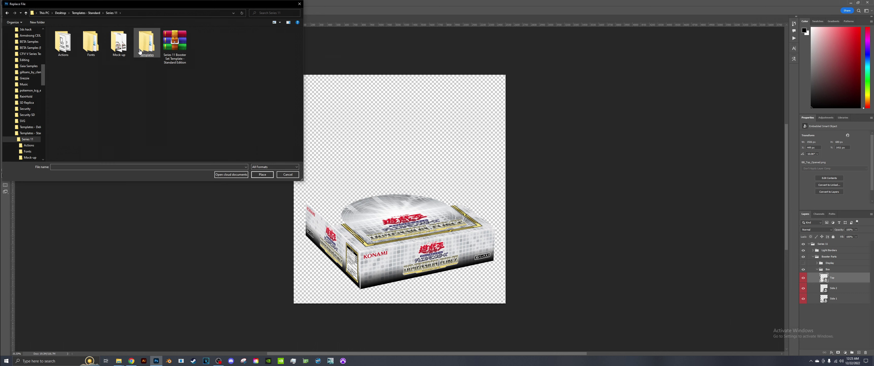
{"action": "double_click", "coordinate": [140, 51]}
{"action": "double_click", "coordinate": [71, 37]}
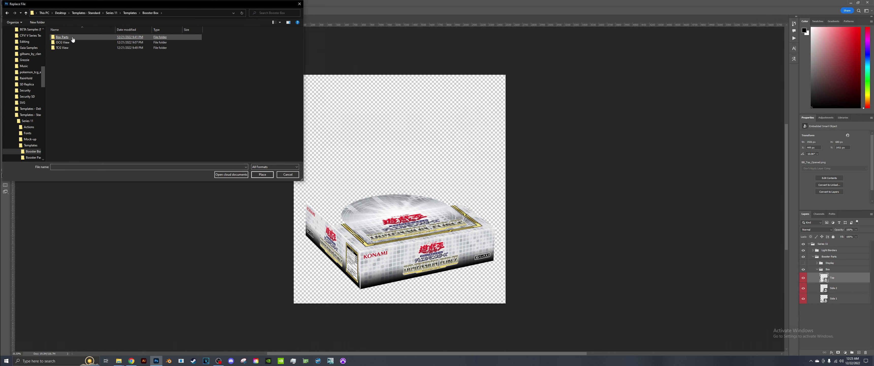
{"action": "double_click", "coordinate": [72, 38]}
{"action": "double_click", "coordinate": [72, 39]}
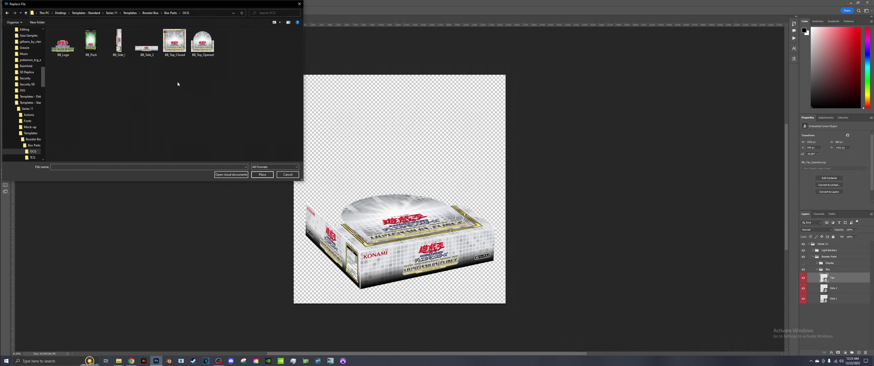
{"action": "double_click", "coordinate": [175, 48]}
Step: Export the closed OCG mockup as a PNG, replacing 'OCG Booster Box - Closed.png' in the Mock-up folder
{"action": "left_click", "coordinate": [14, 3]}
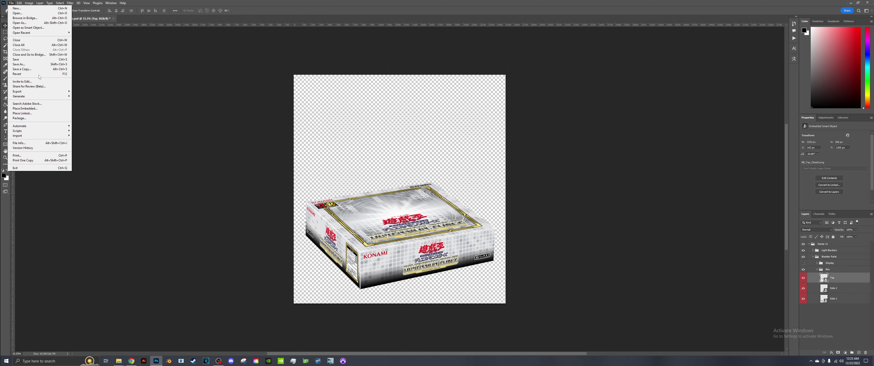
{"action": "mouse_move", "coordinate": [34, 84]}
{"action": "left_click", "coordinate": [98, 97]}
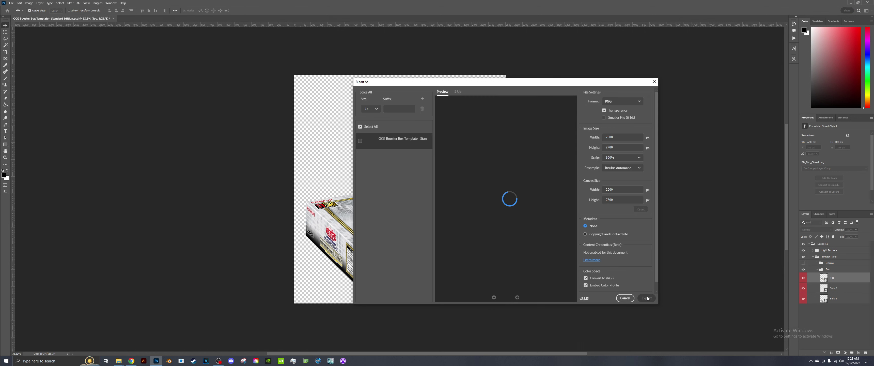
{"action": "left_click", "coordinate": [647, 298]}
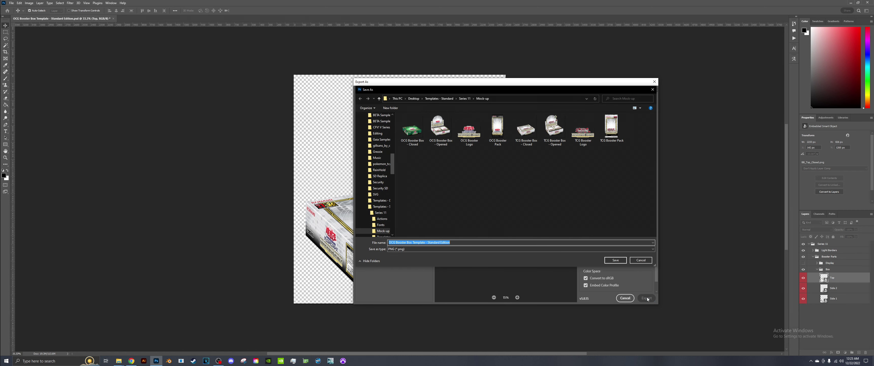
{"action": "double_click", "coordinate": [412, 130]}
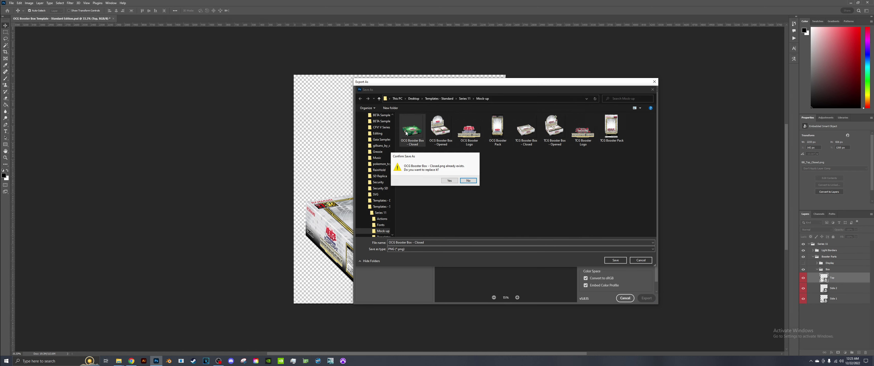
{"action": "left_click", "coordinate": [452, 180]}
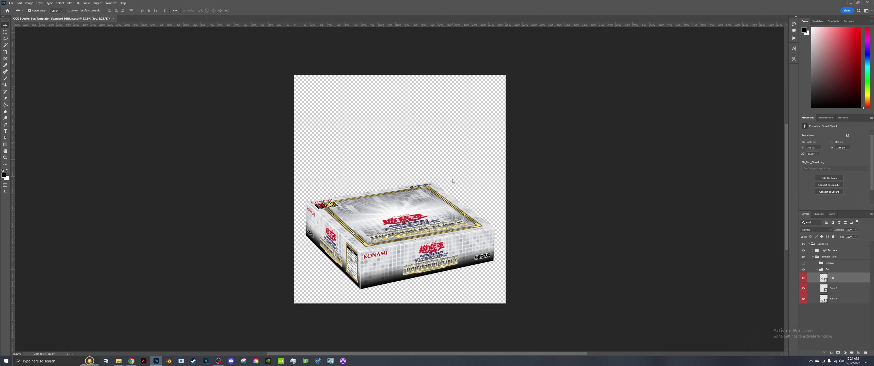